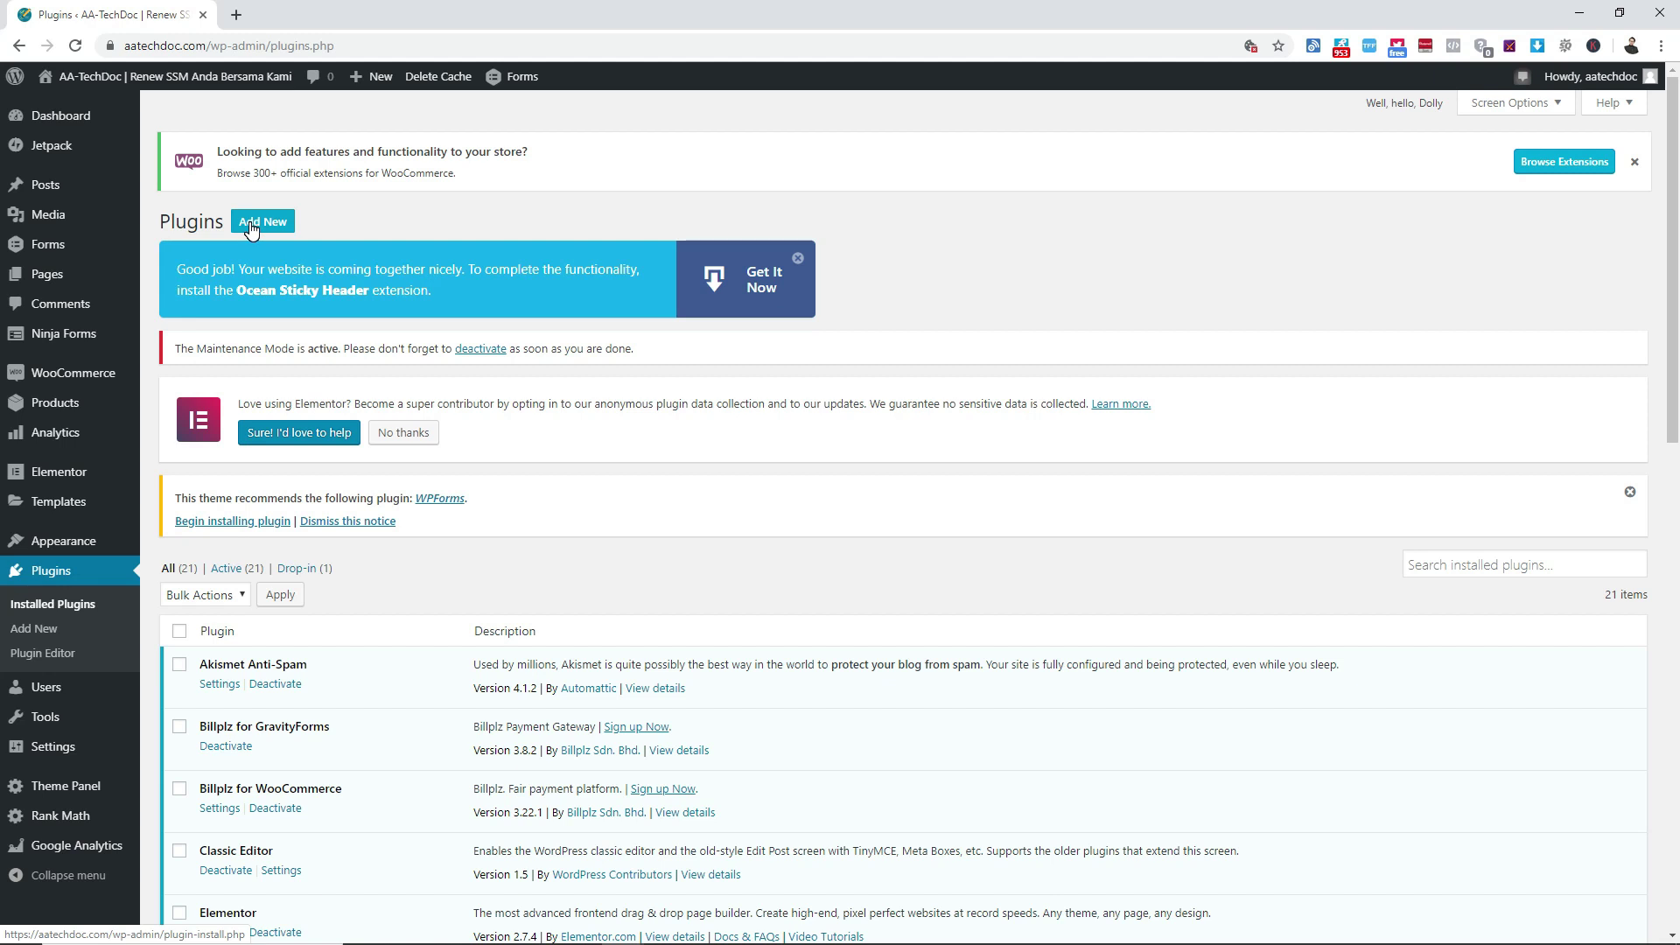
Search the plugins available to add for "gadwp" and check the Google Analytics Dashboard for WP by ExactMetrics entry.
{"action": "left_click", "coordinate": [252, 224]}
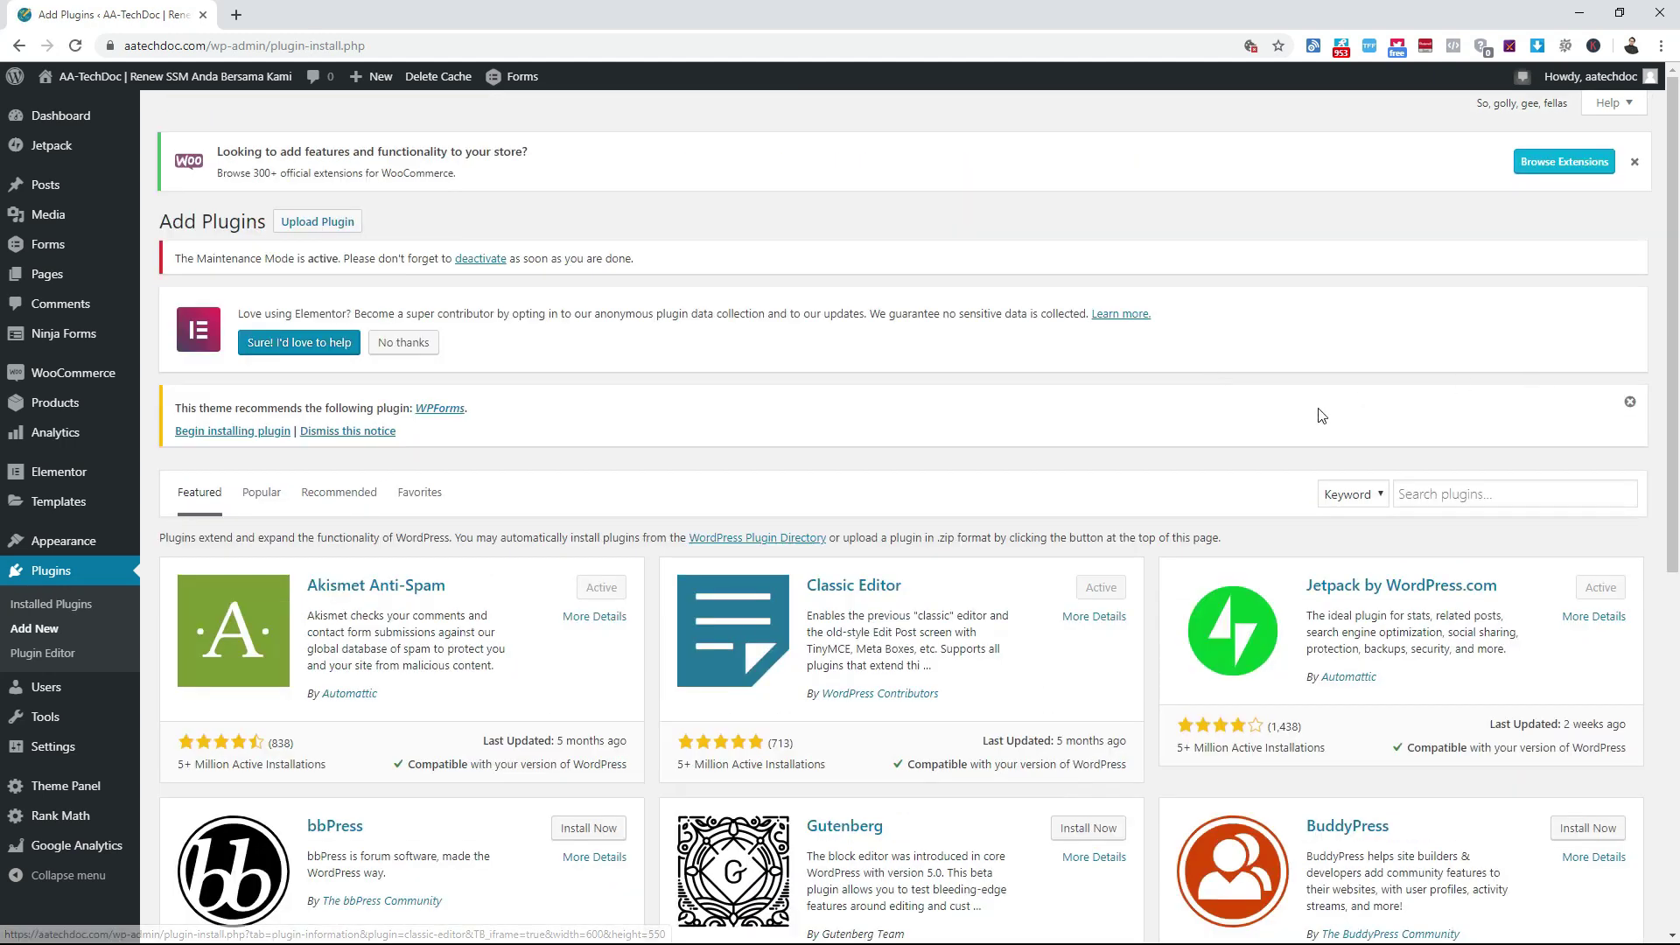
{"action": "left_click", "coordinate": [1415, 490]}
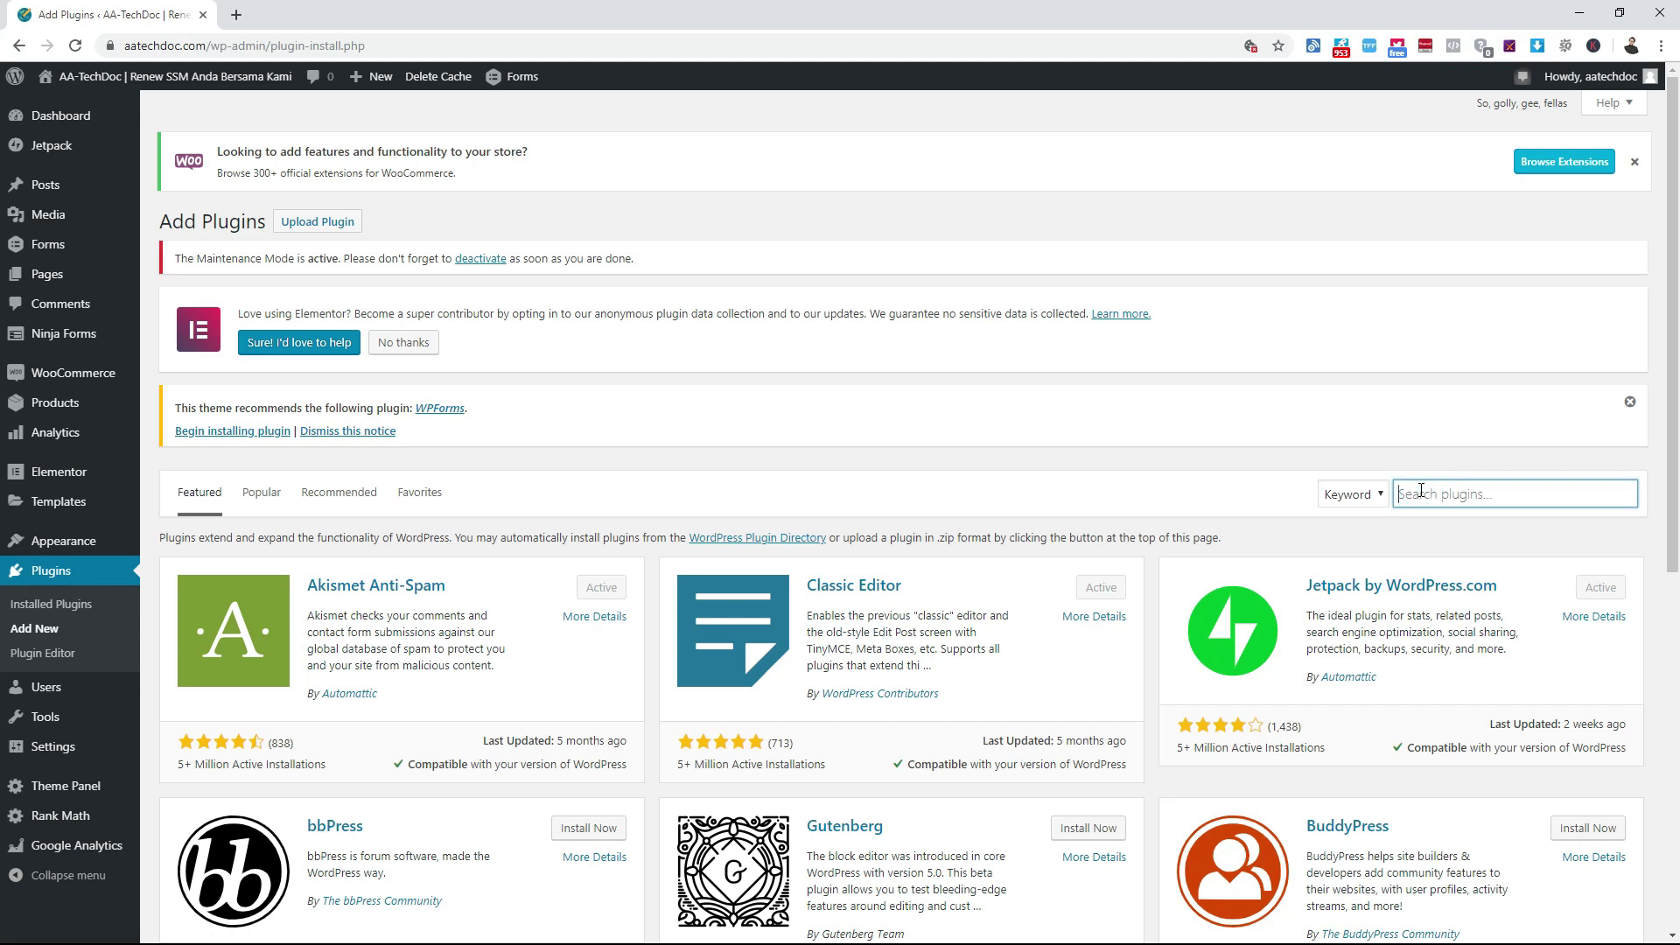
{"action": "type", "text": "gadwp"}
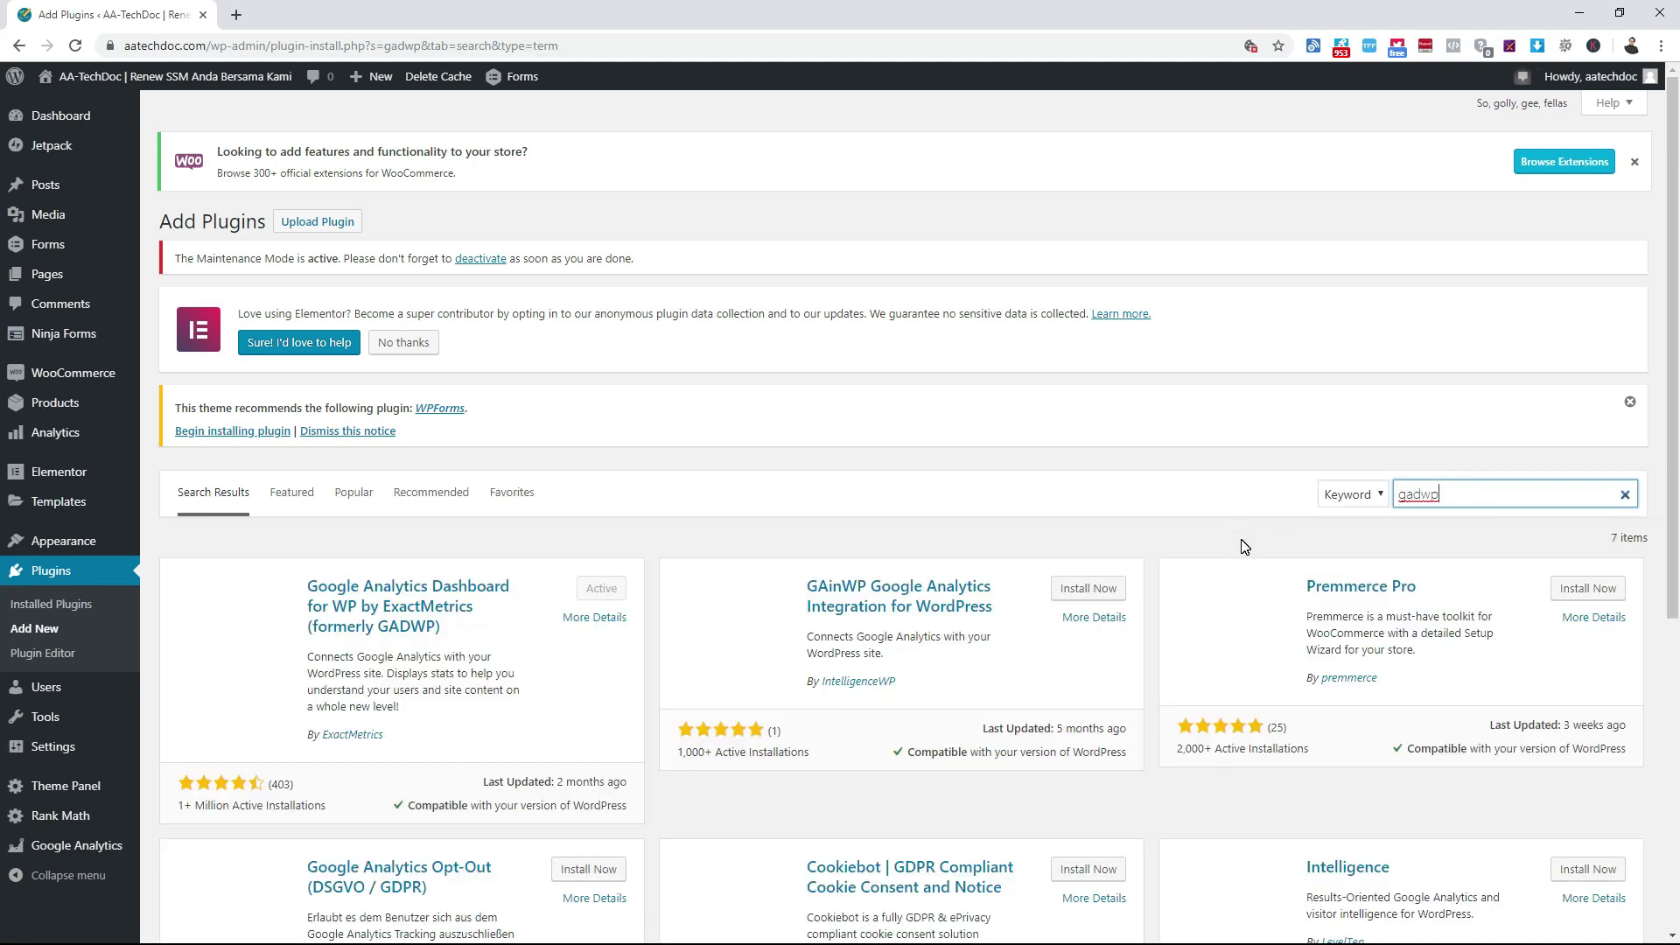
{"action": "scroll", "coordinate": [678, 434], "scroll_direction": "down", "scroll_amount": 2}
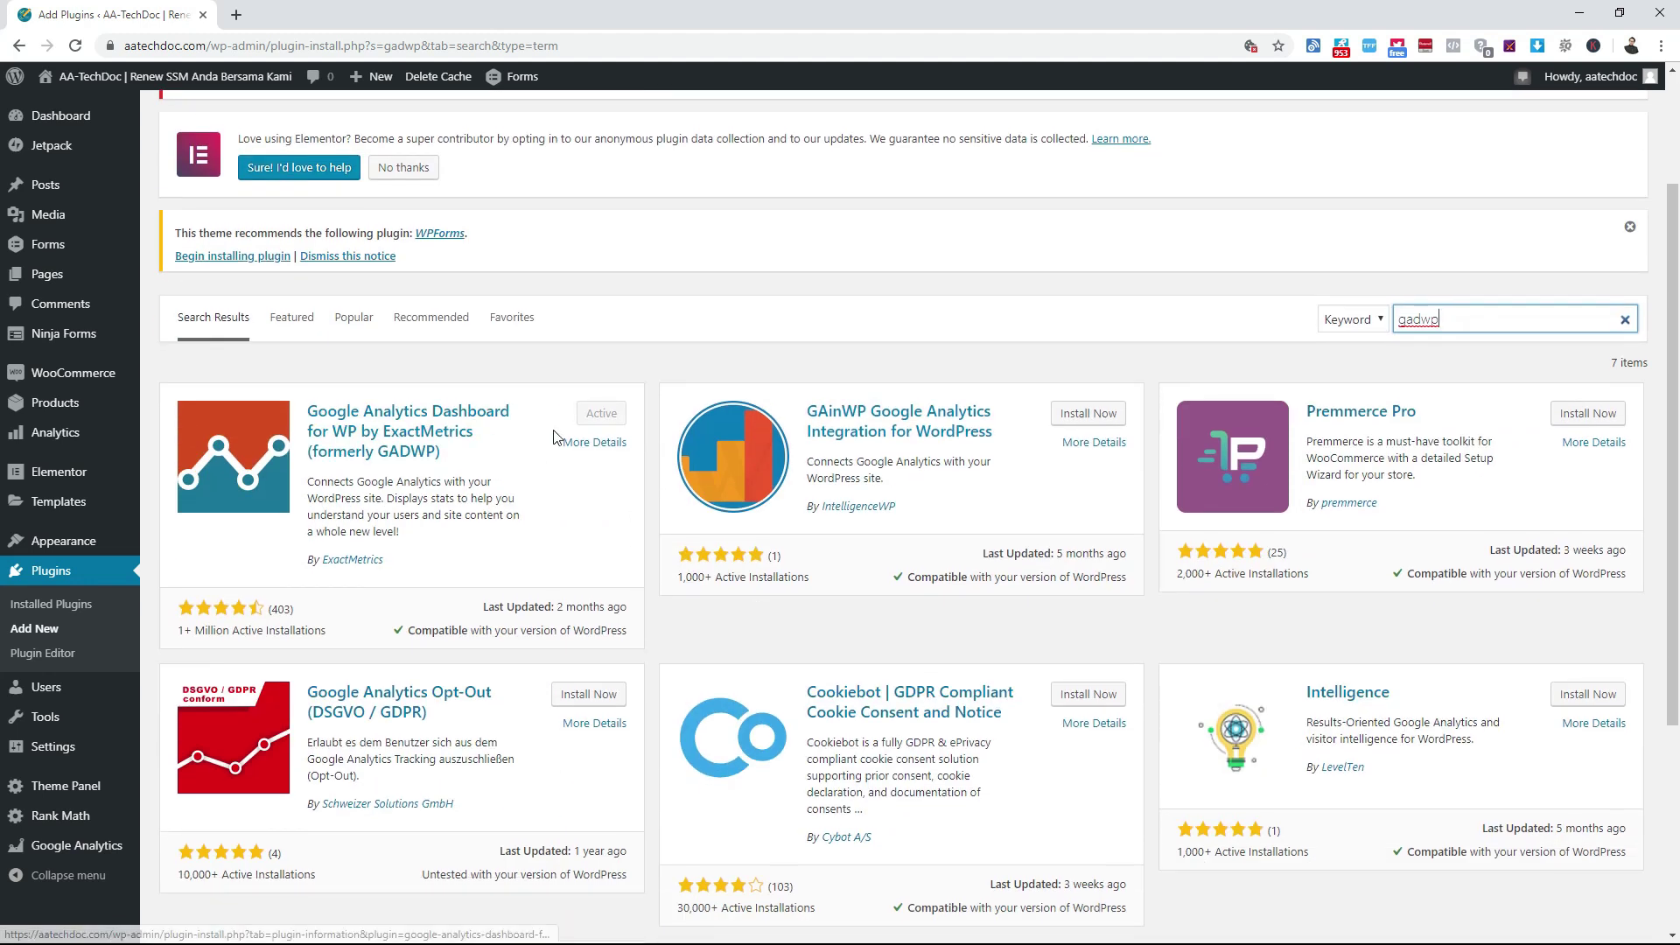
{"action": "left_click", "coordinate": [577, 418]}
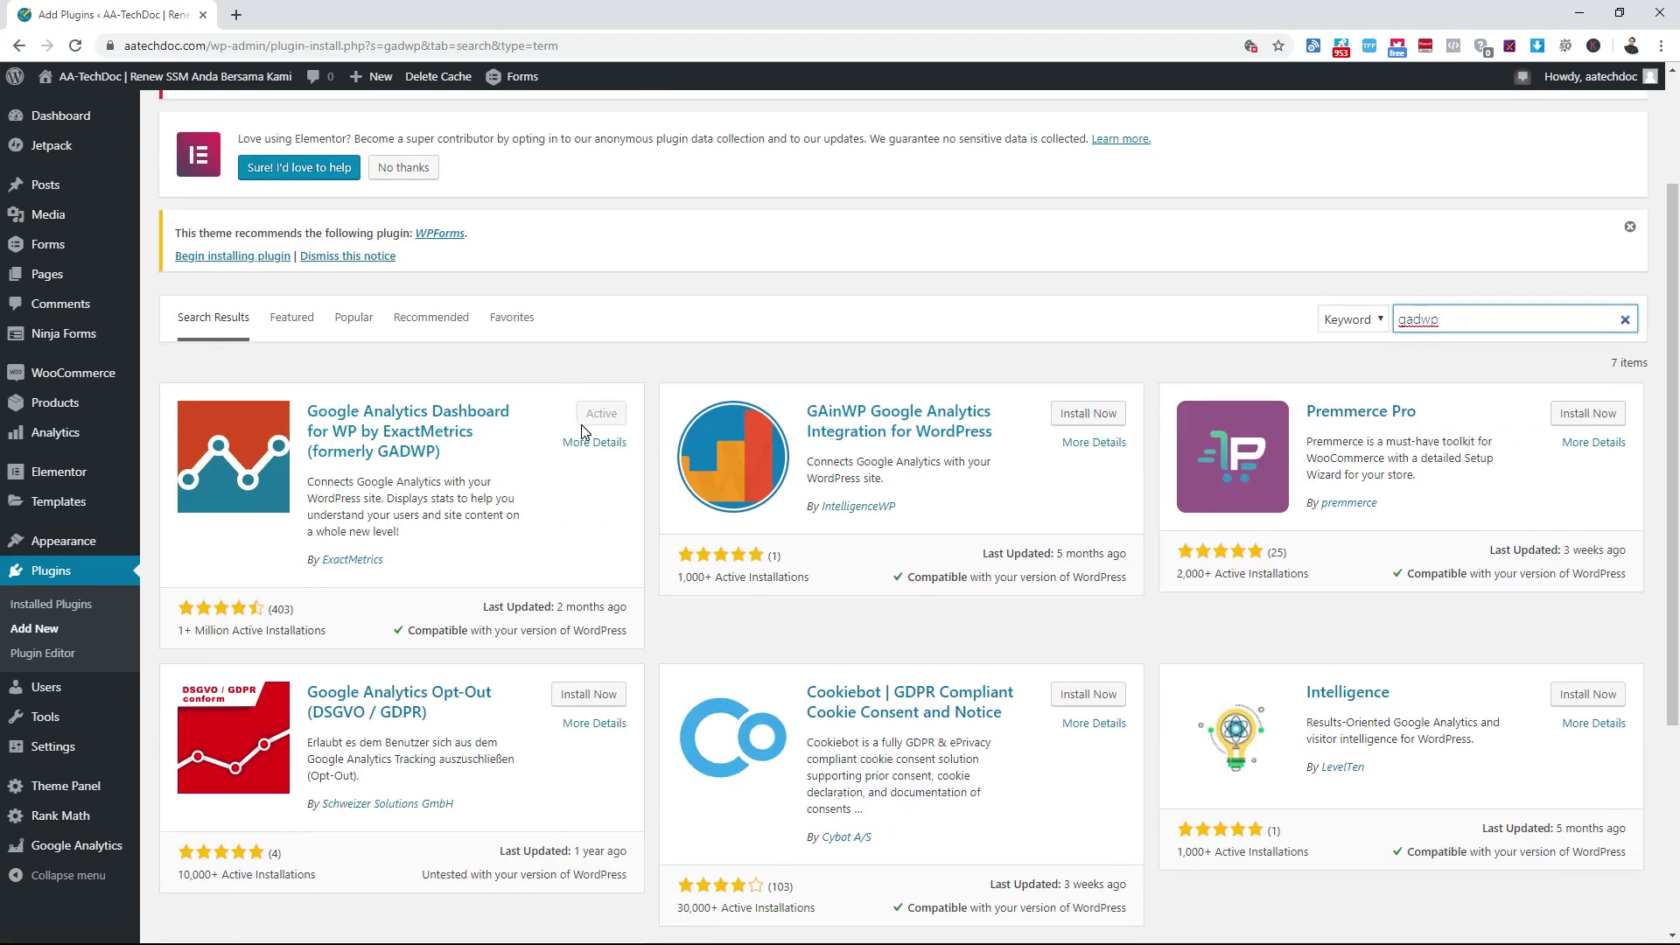
Search the available plugins for "insert header" and check the Insert Headers and Footers entry.
{"action": "key", "text": "ctrl+a"}
{"action": "type", "text": "insert header"}
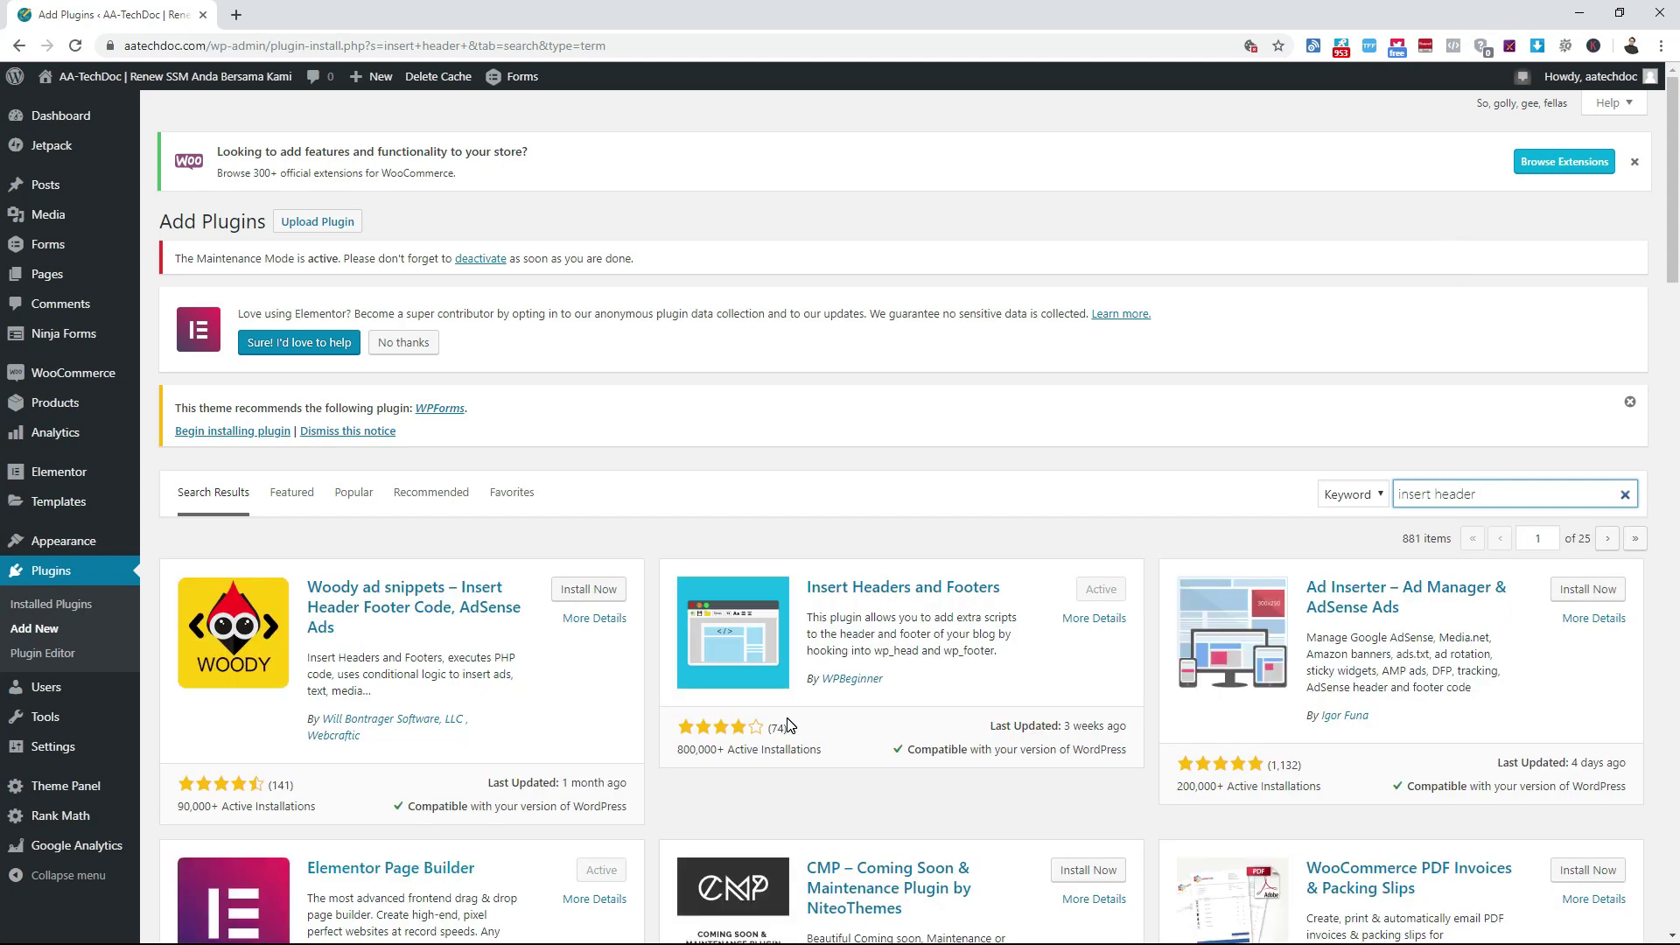
{"action": "scroll", "coordinate": [906, 424], "scroll_direction": "down", "scroll_amount": 2}
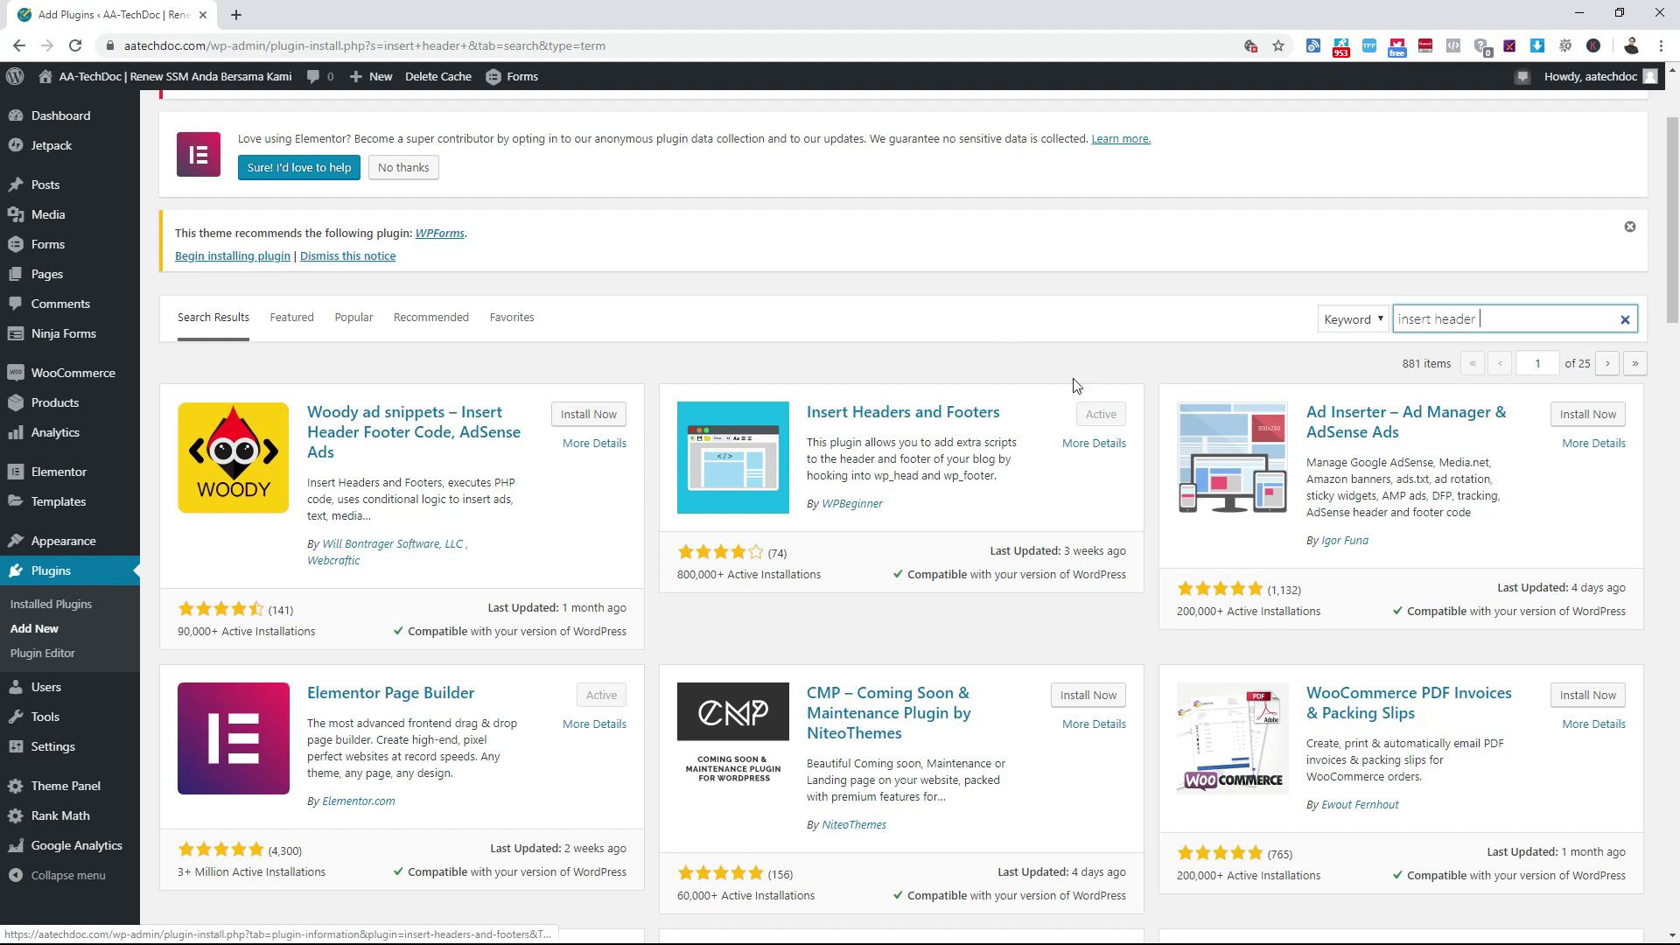
Open the settings of the installed Google Analytics Dashboard for WP (GADWP) plugin.
{"action": "left_click", "coordinate": [120, 554]}
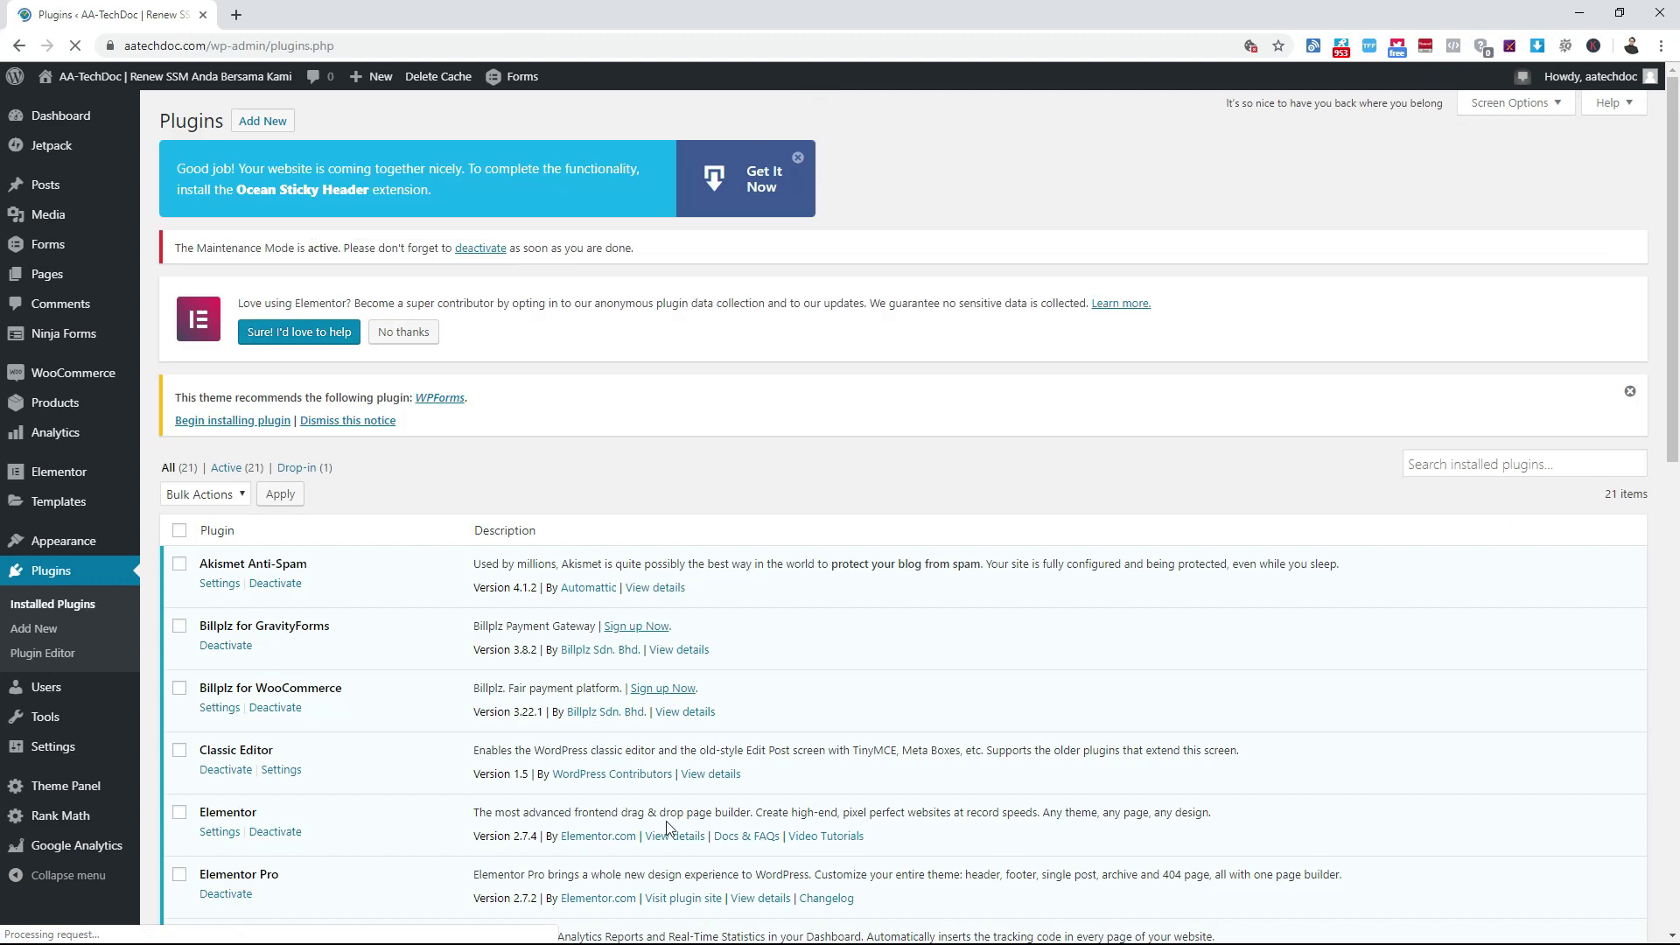
{"action": "scroll", "coordinate": [1006, 620], "scroll_direction": "down", "scroll_amount": 4}
{"action": "scroll", "coordinate": [1006, 620], "scroll_direction": "down", "scroll_amount": 2}
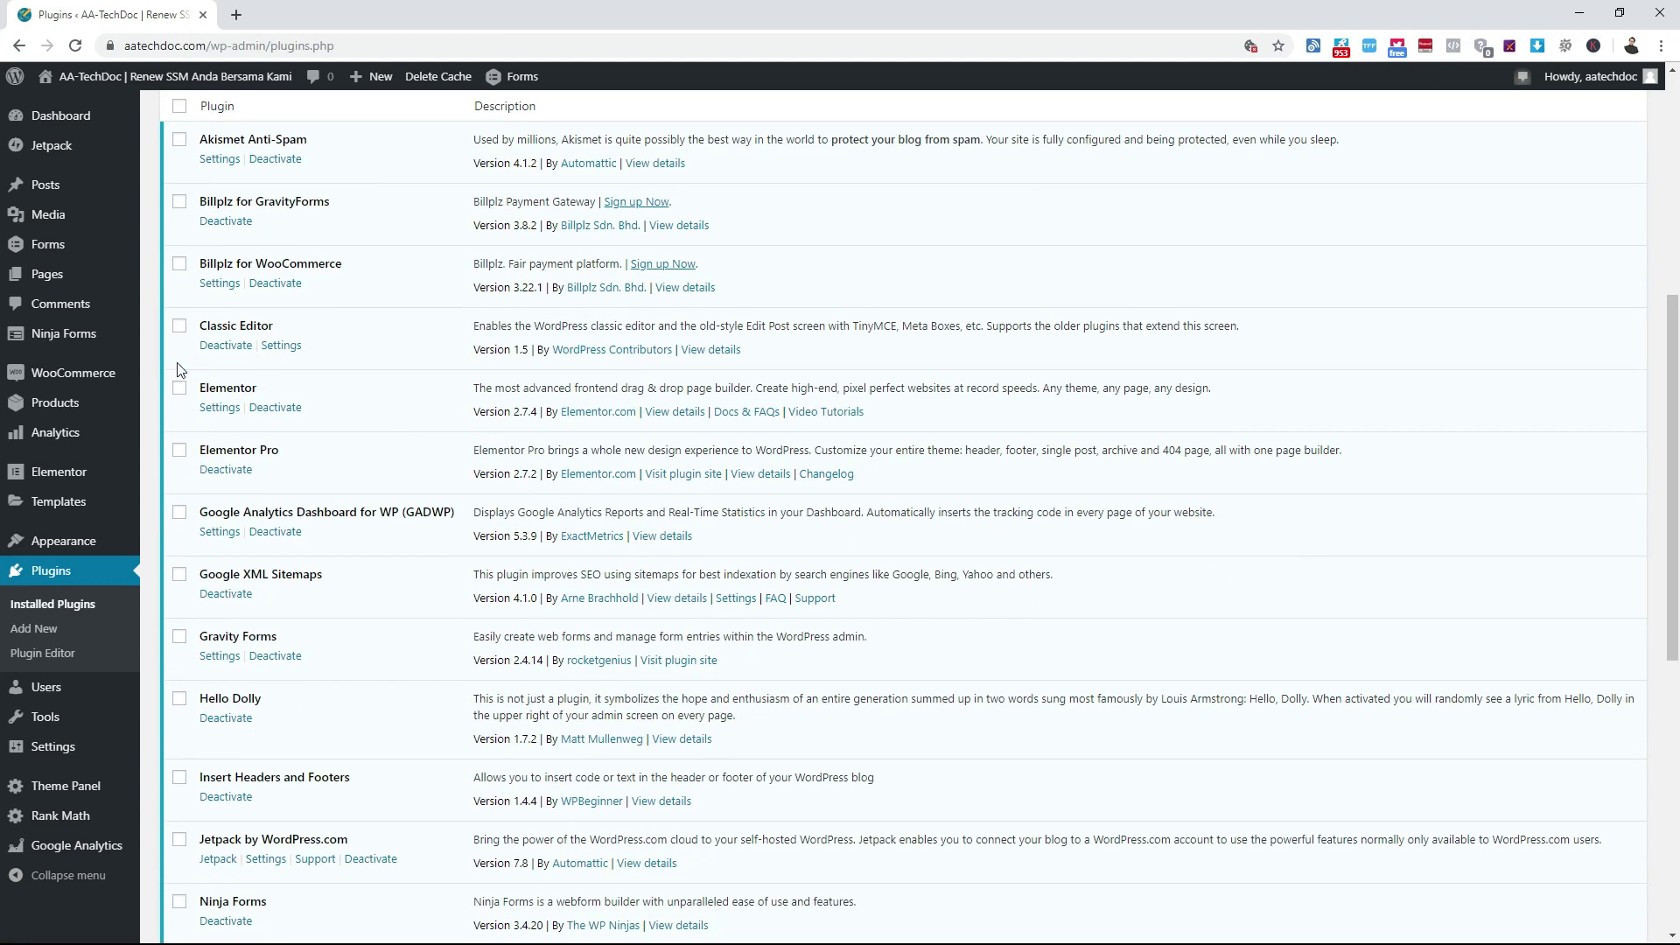
{"action": "left_click", "coordinate": [219, 531]}
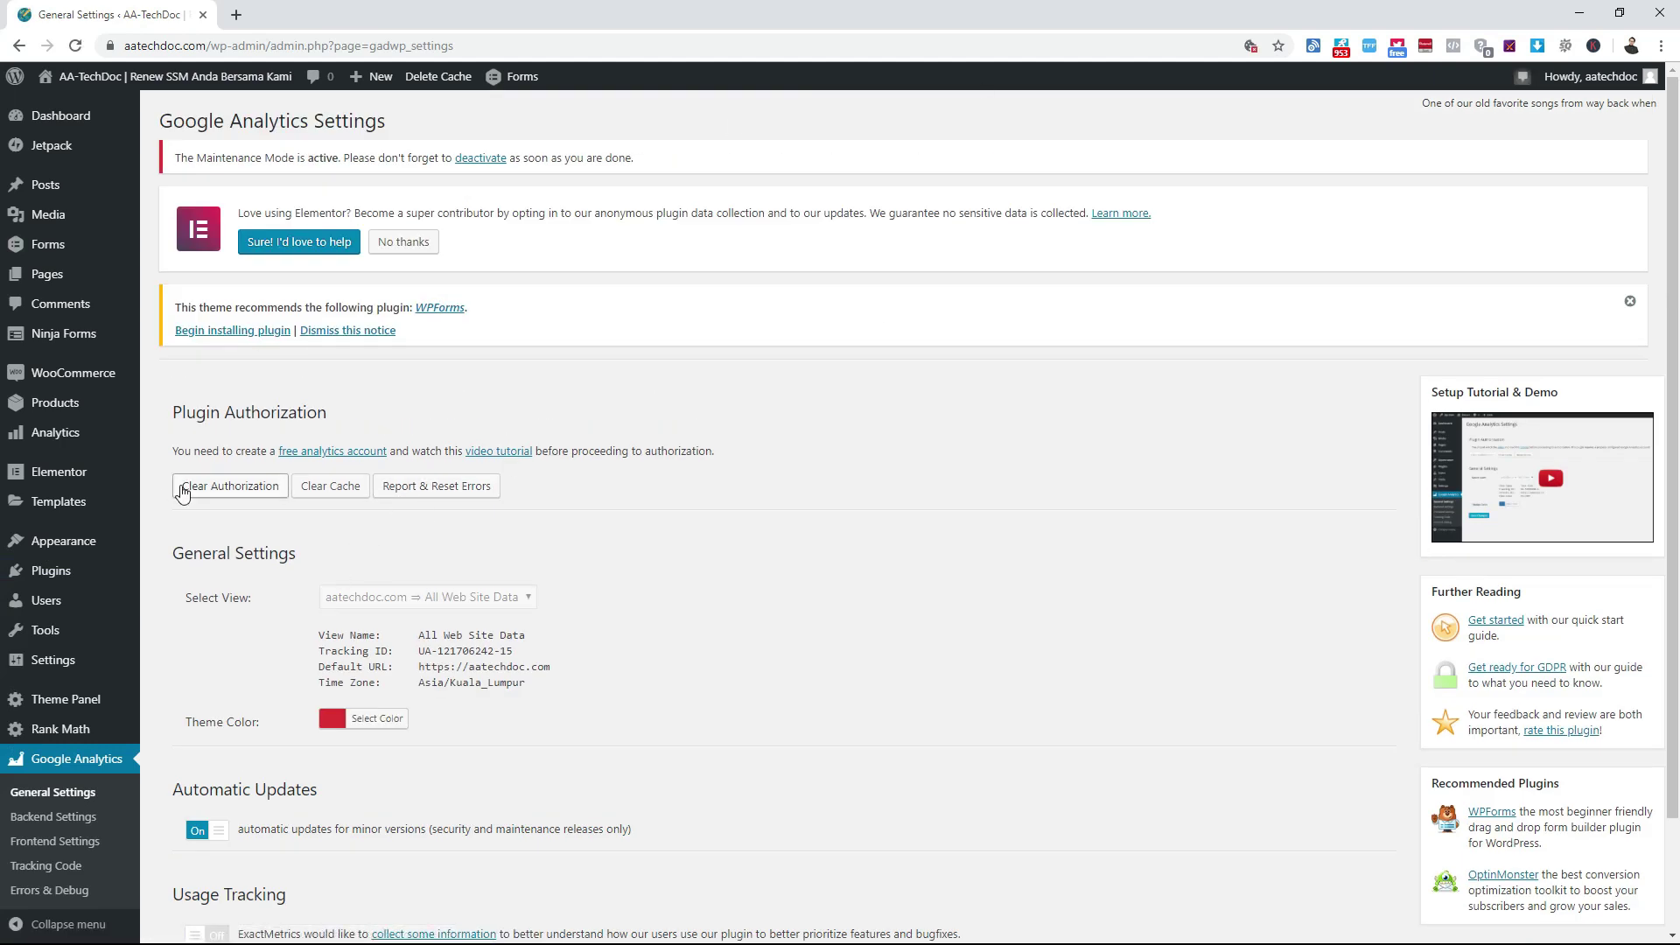
Clear the plugin's existing authorization and restart it by requesting a one-time access code.
{"action": "left_click", "coordinate": [215, 488]}
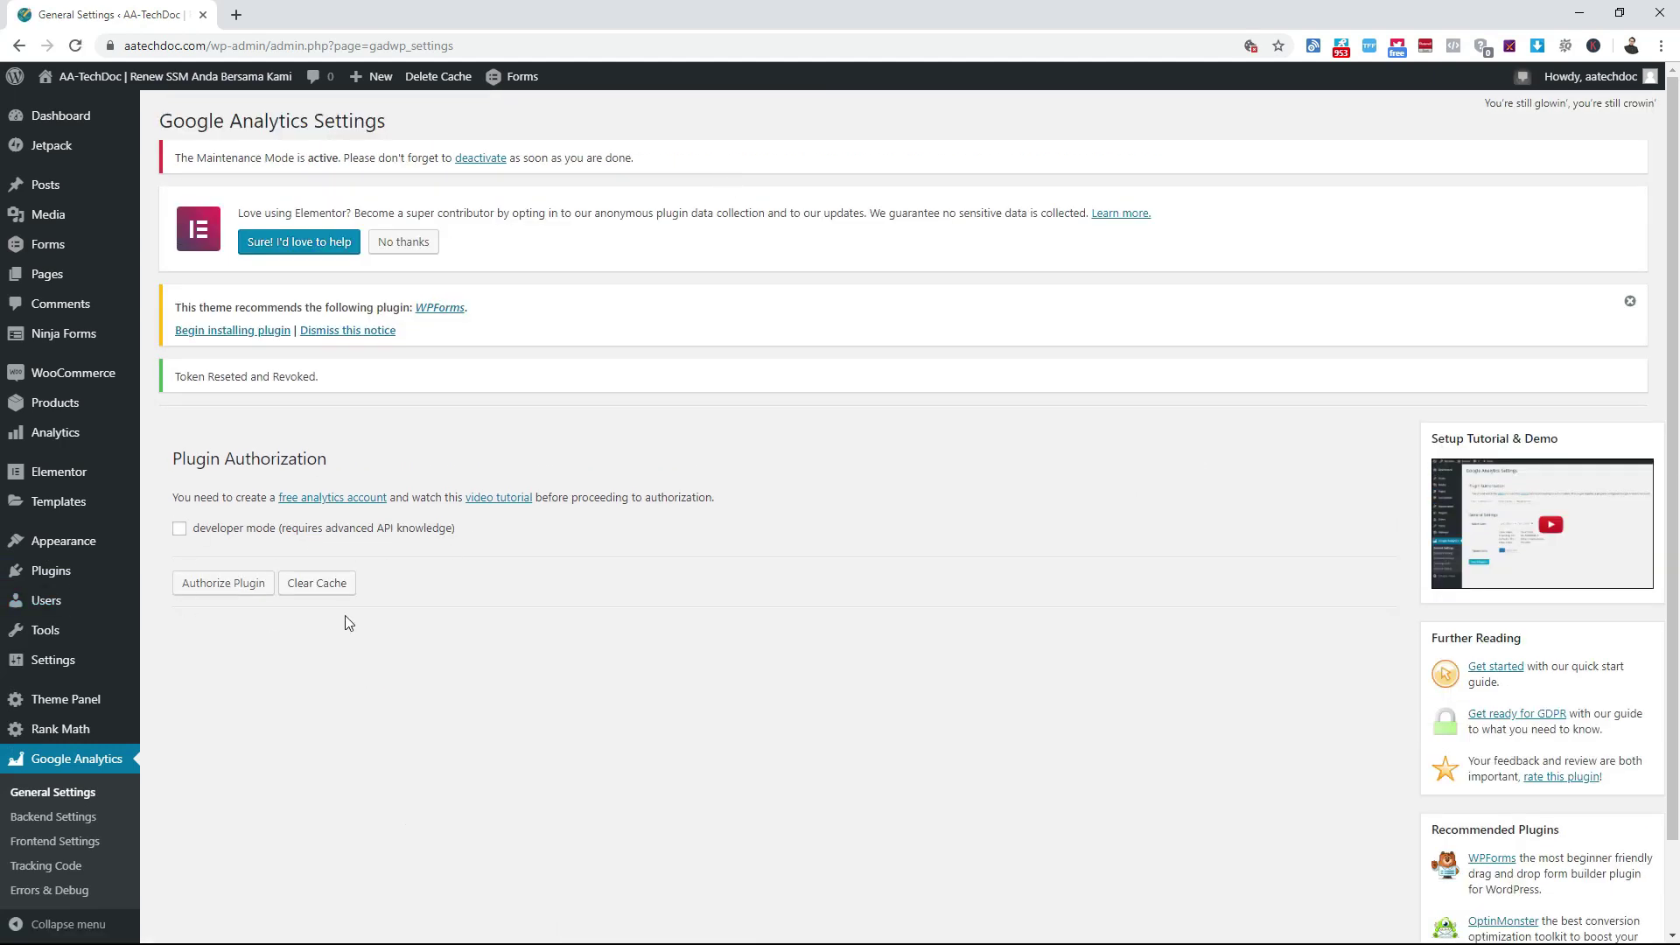
{"action": "left_click", "coordinate": [249, 586]}
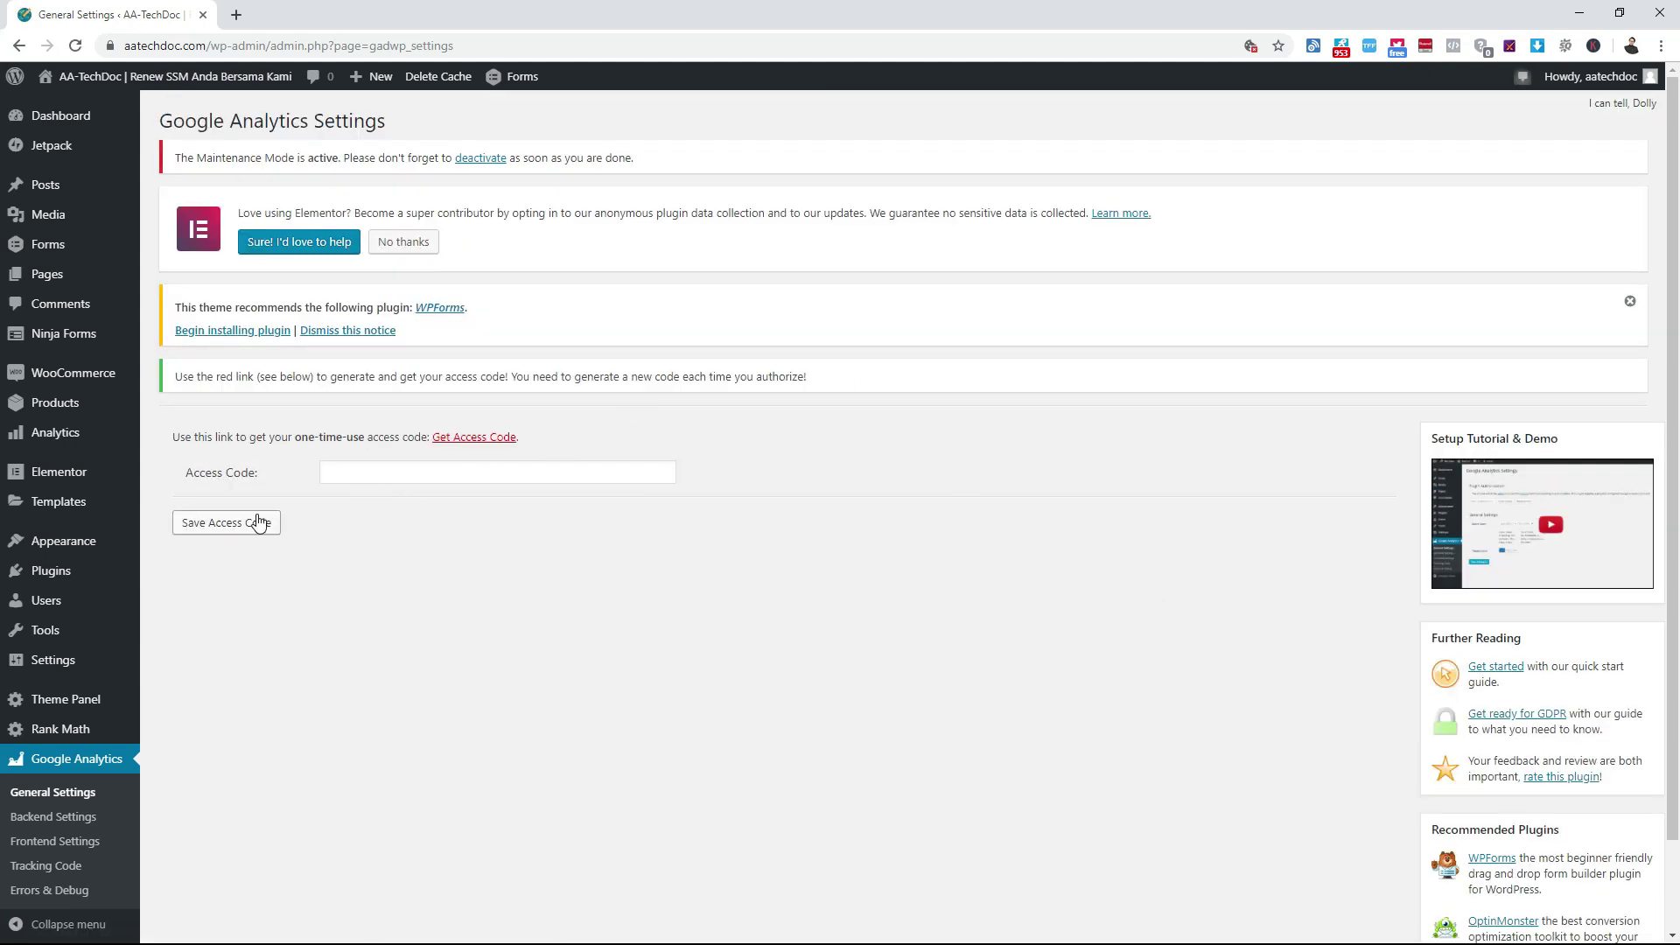
{"action": "left_click", "coordinate": [494, 437]}
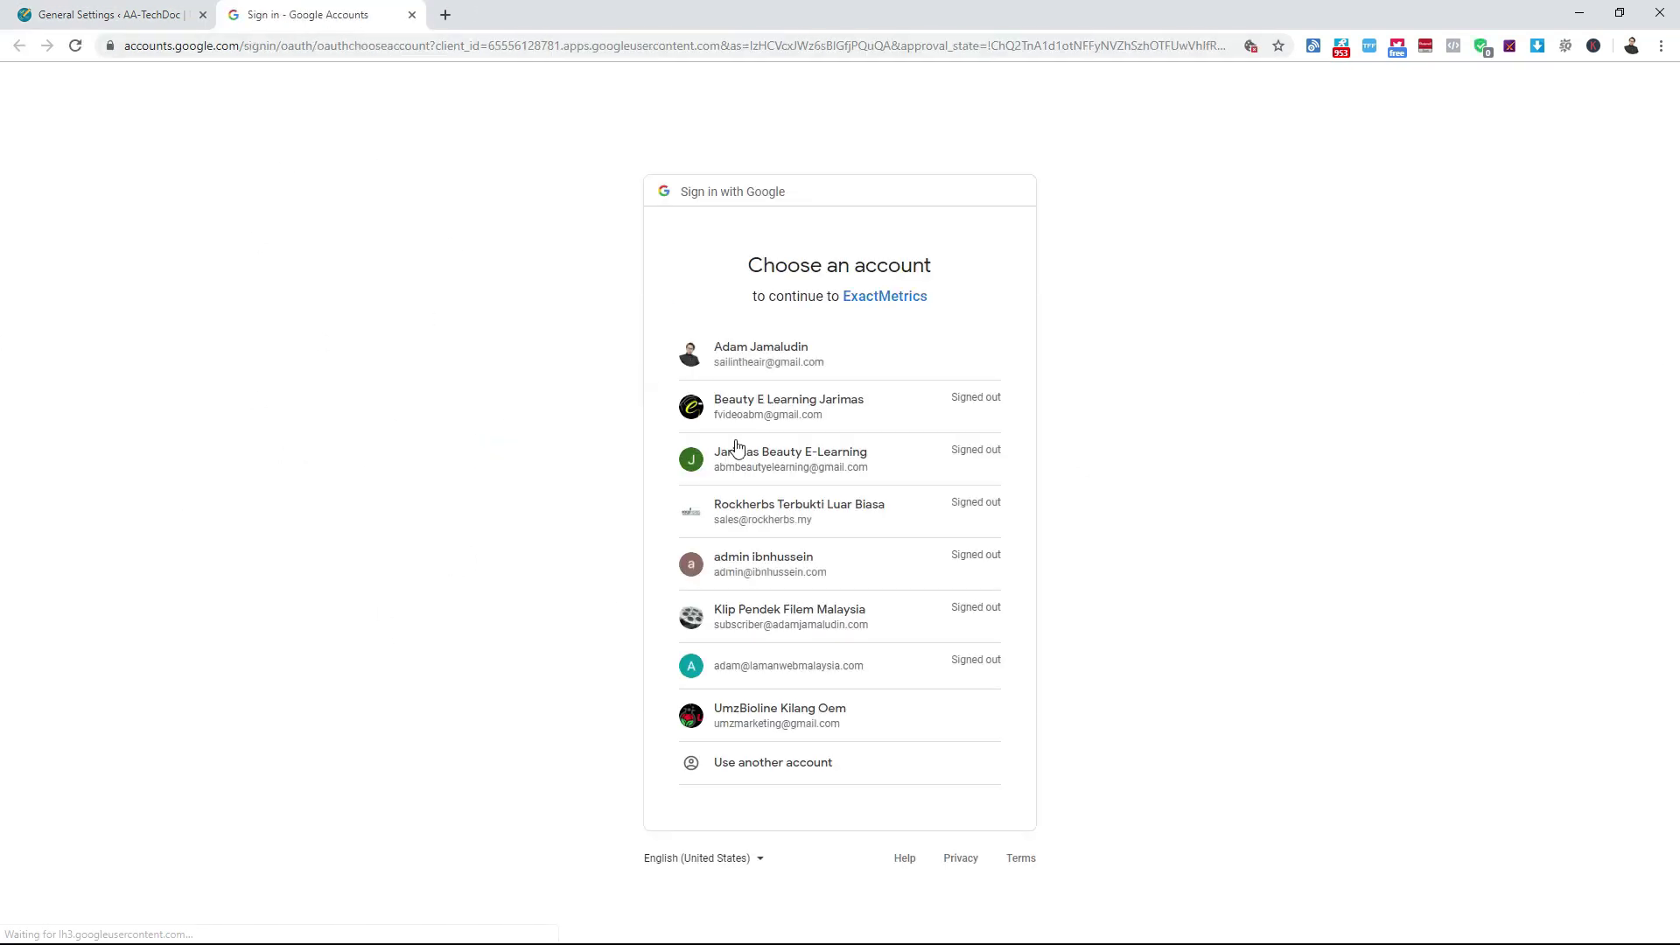
Allow ExactMetrics to view the Google account's Analytics data and copy the generated access code.
{"action": "left_click", "coordinate": [730, 361]}
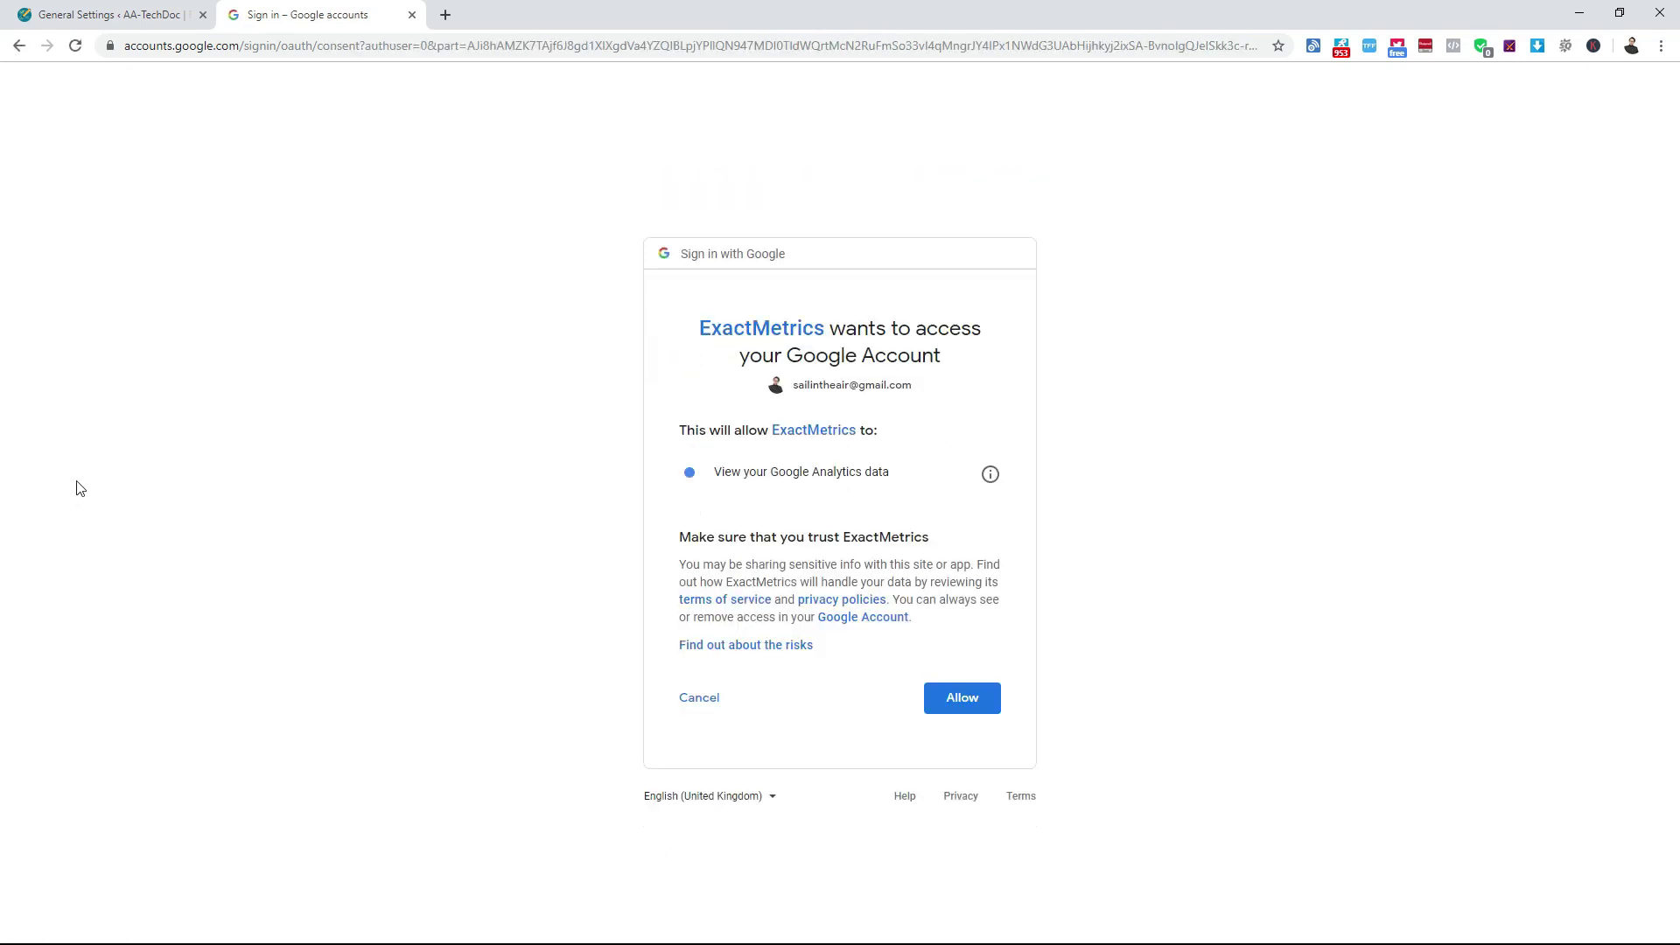
{"action": "left_click", "coordinate": [978, 709]}
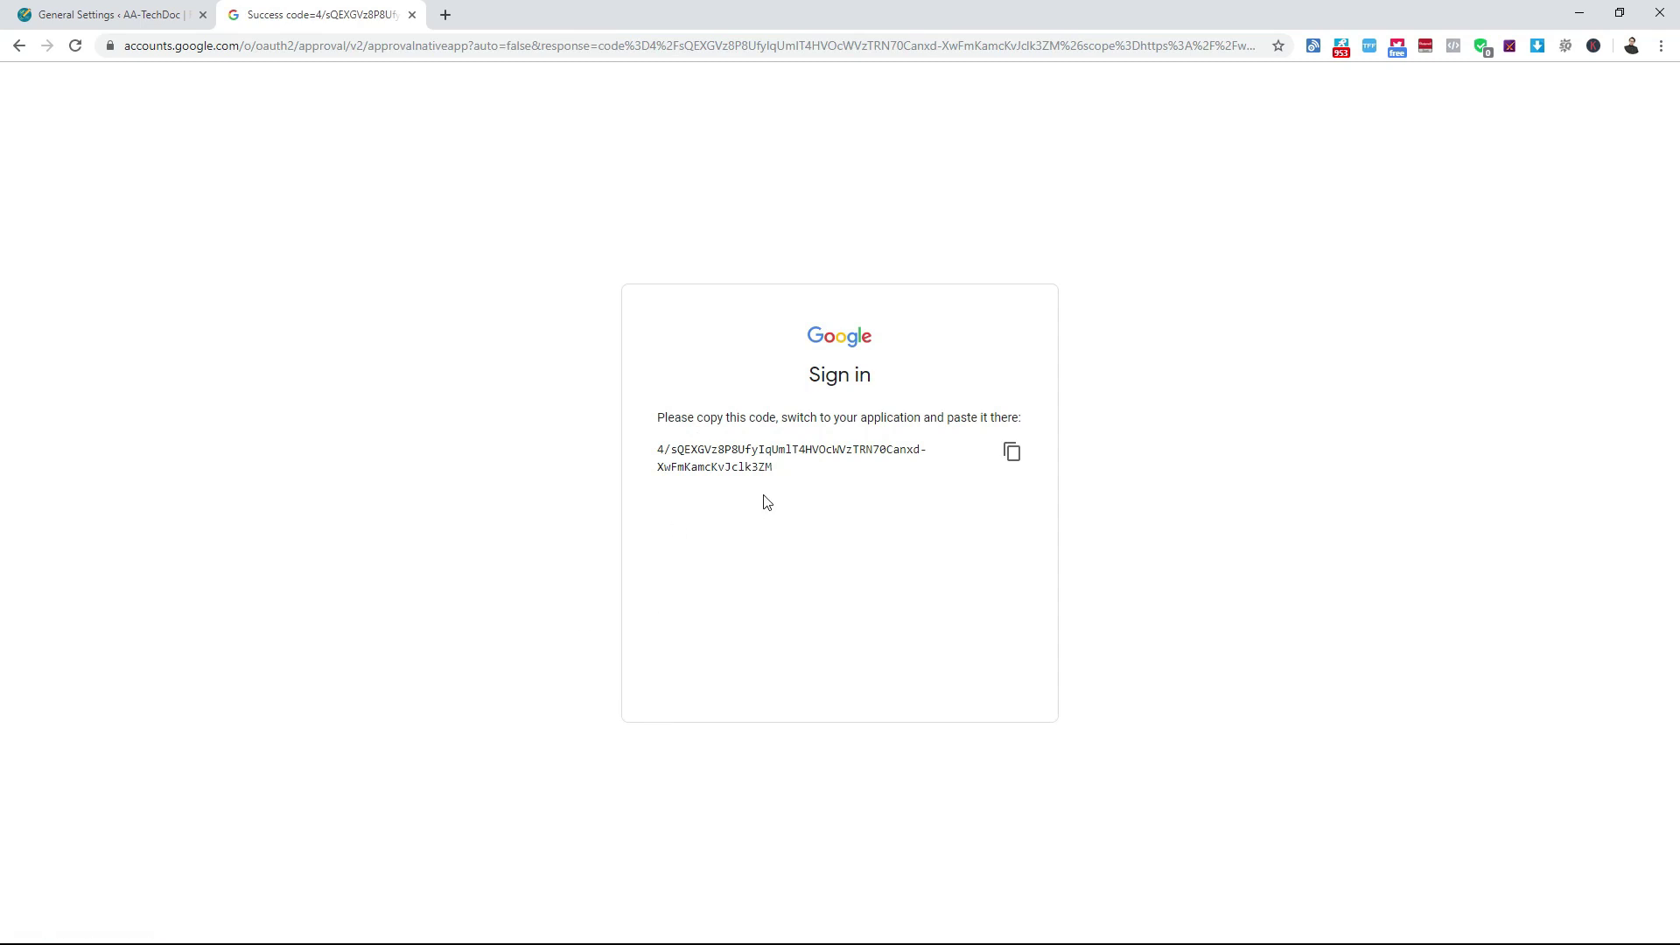
{"action": "left_click", "coordinate": [1012, 451]}
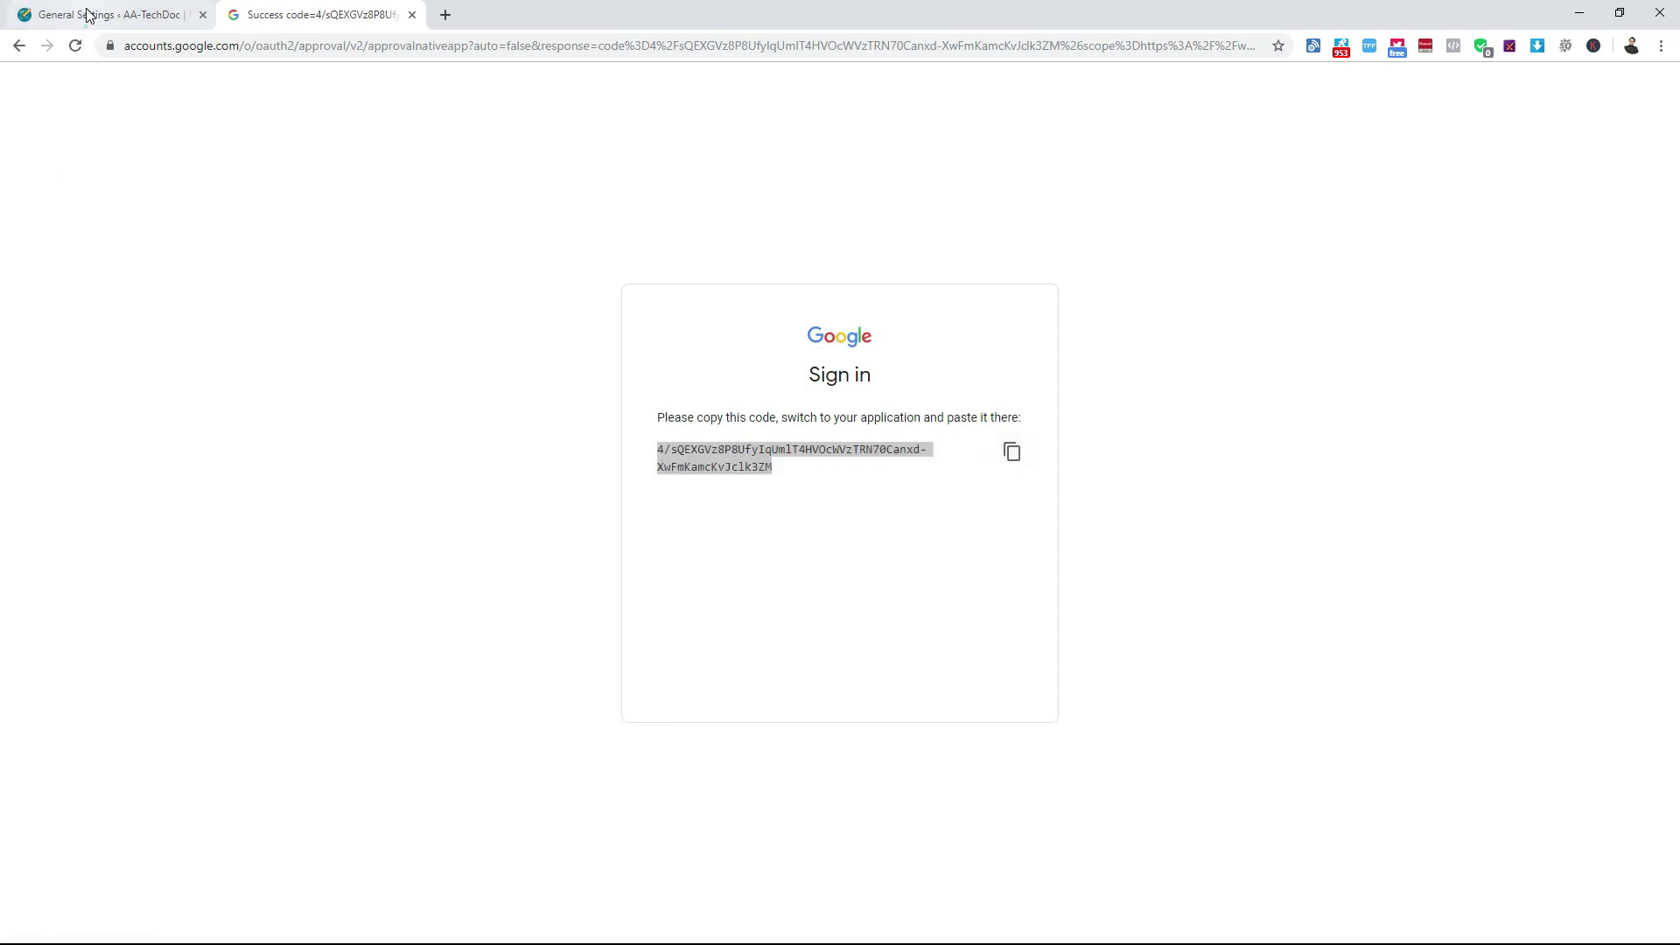
Paste the copied access code into the Access Code field of the plugin's Google Analytics settings.
{"action": "left_click", "coordinate": [87, 13]}
{"action": "left_click", "coordinate": [377, 470]}
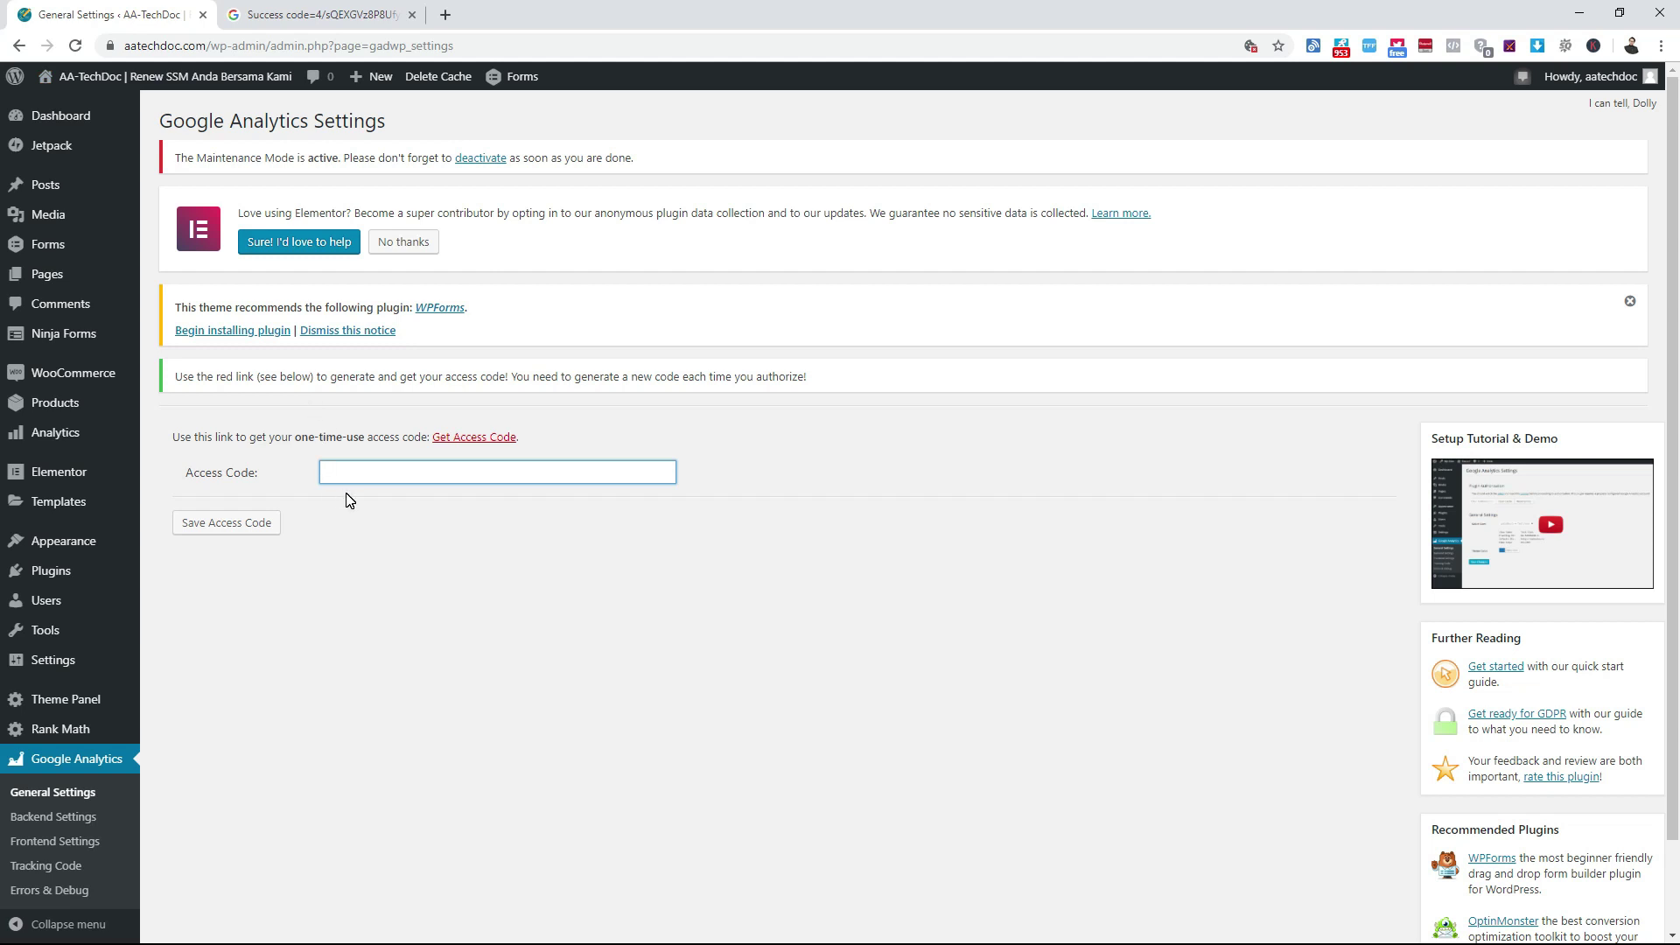
{"action": "key", "text": "ctrl+v"}
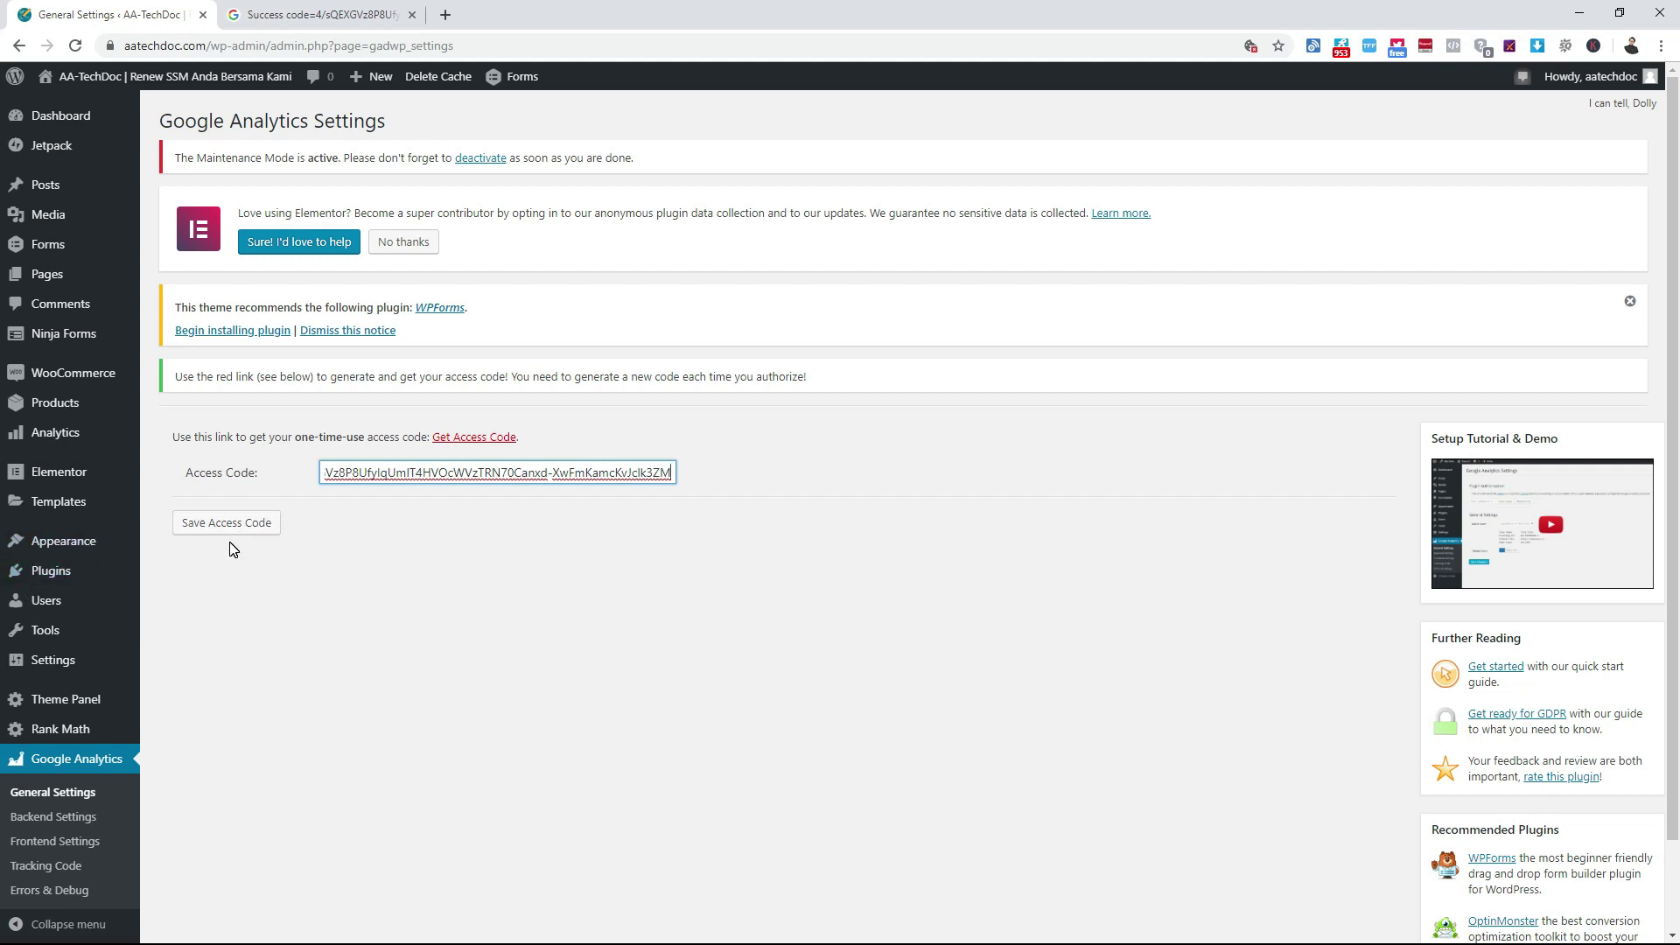
Search the web for "google analytics" in a new browser tab and open Google Analytics from the results.
{"action": "left_click", "coordinate": [435, 18]}
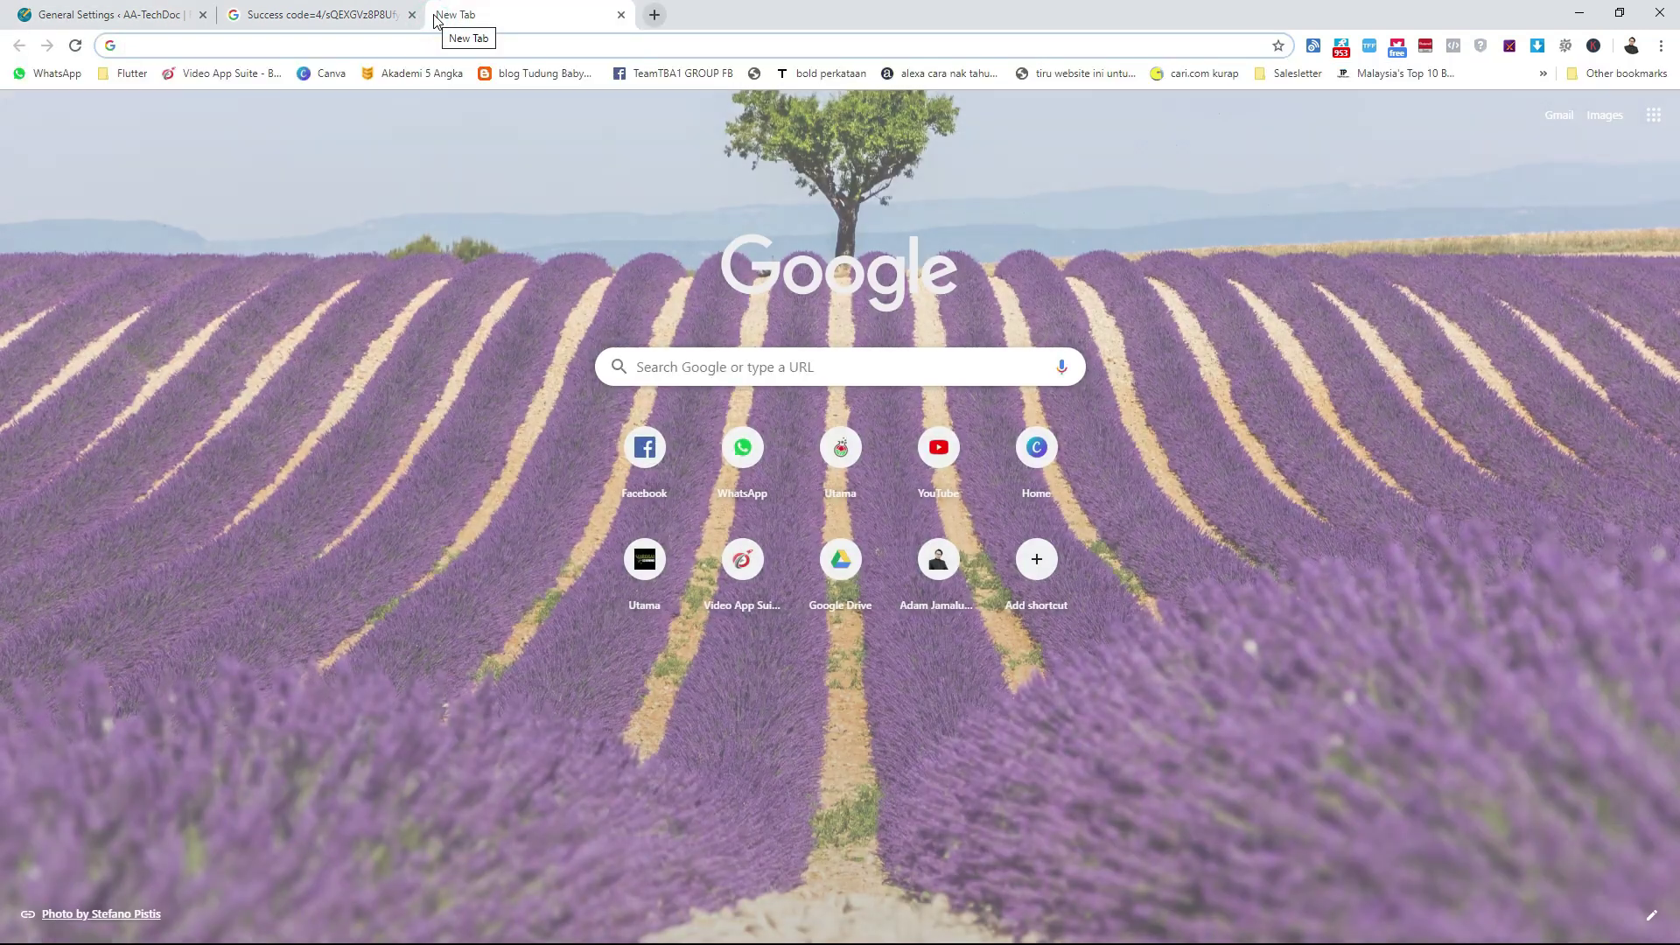
{"action": "type", "text": "google ana"}
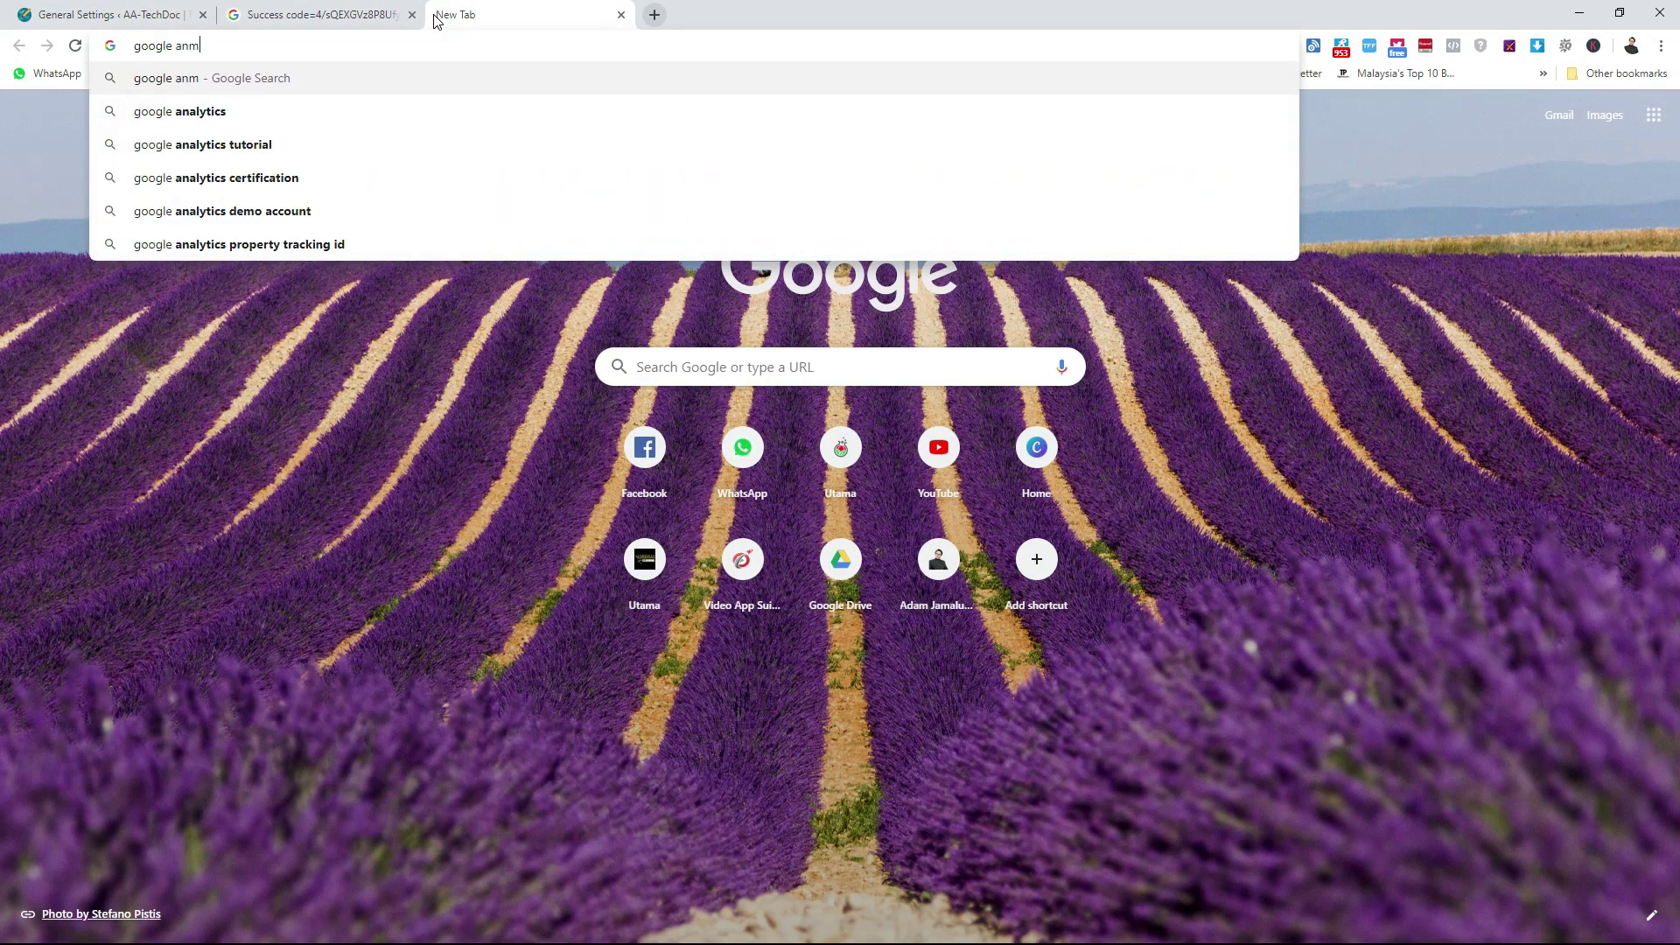
{"action": "type", "text": "lytics"}
{"action": "key", "text": "Return"}
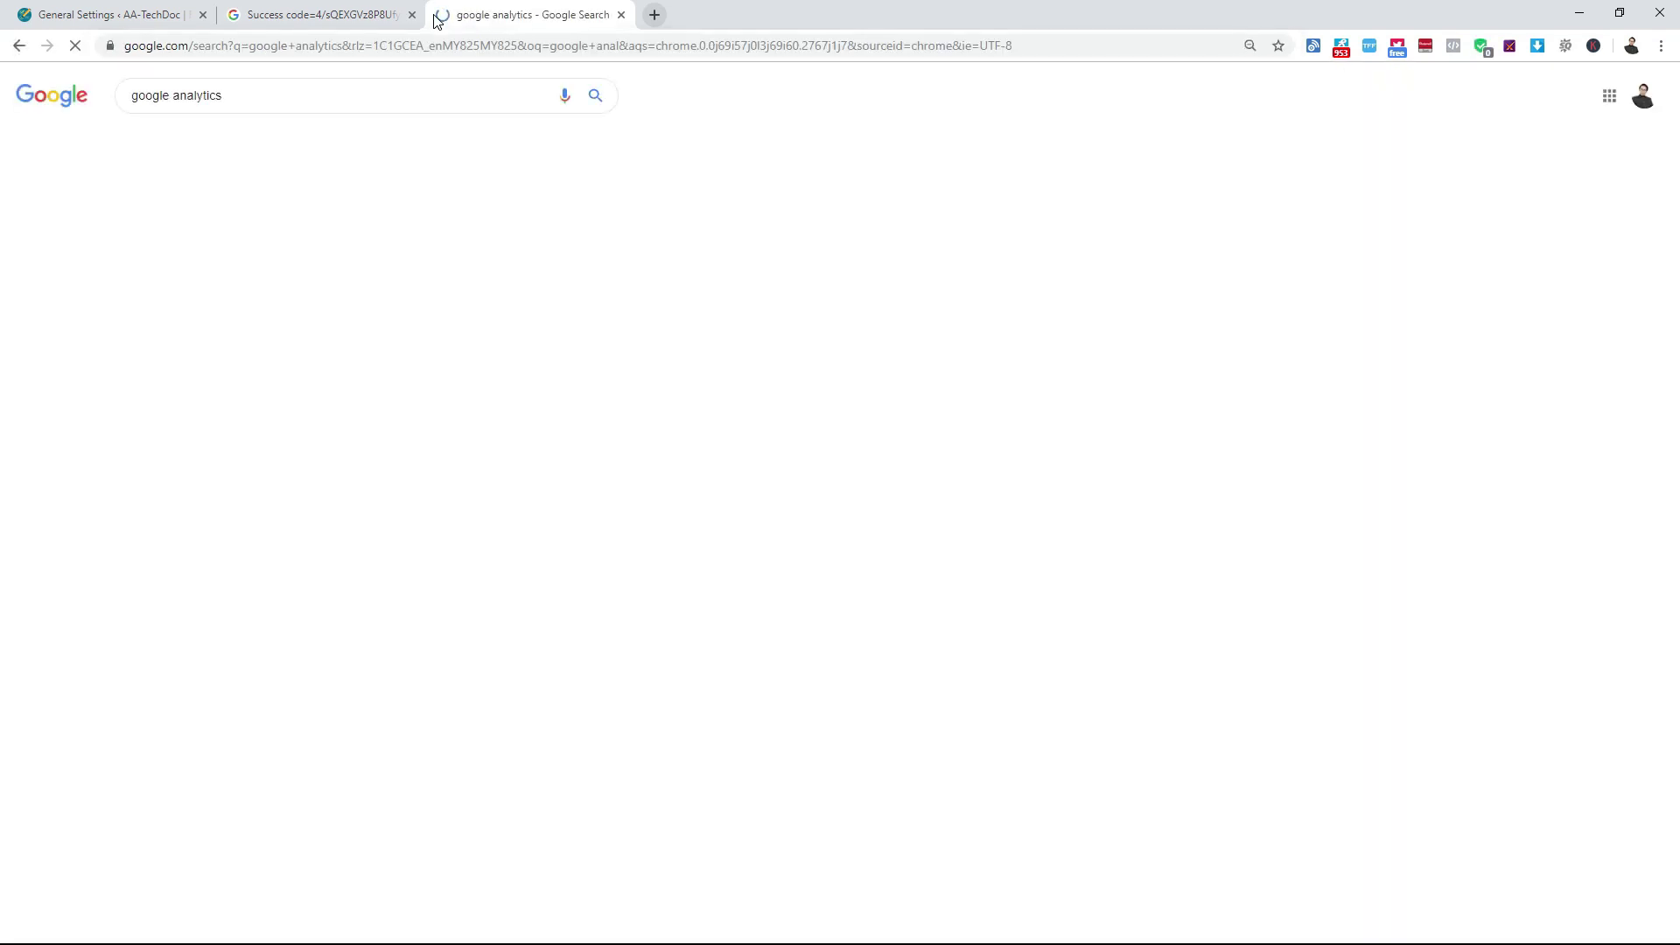
{"action": "left_click", "coordinate": [173, 301]}
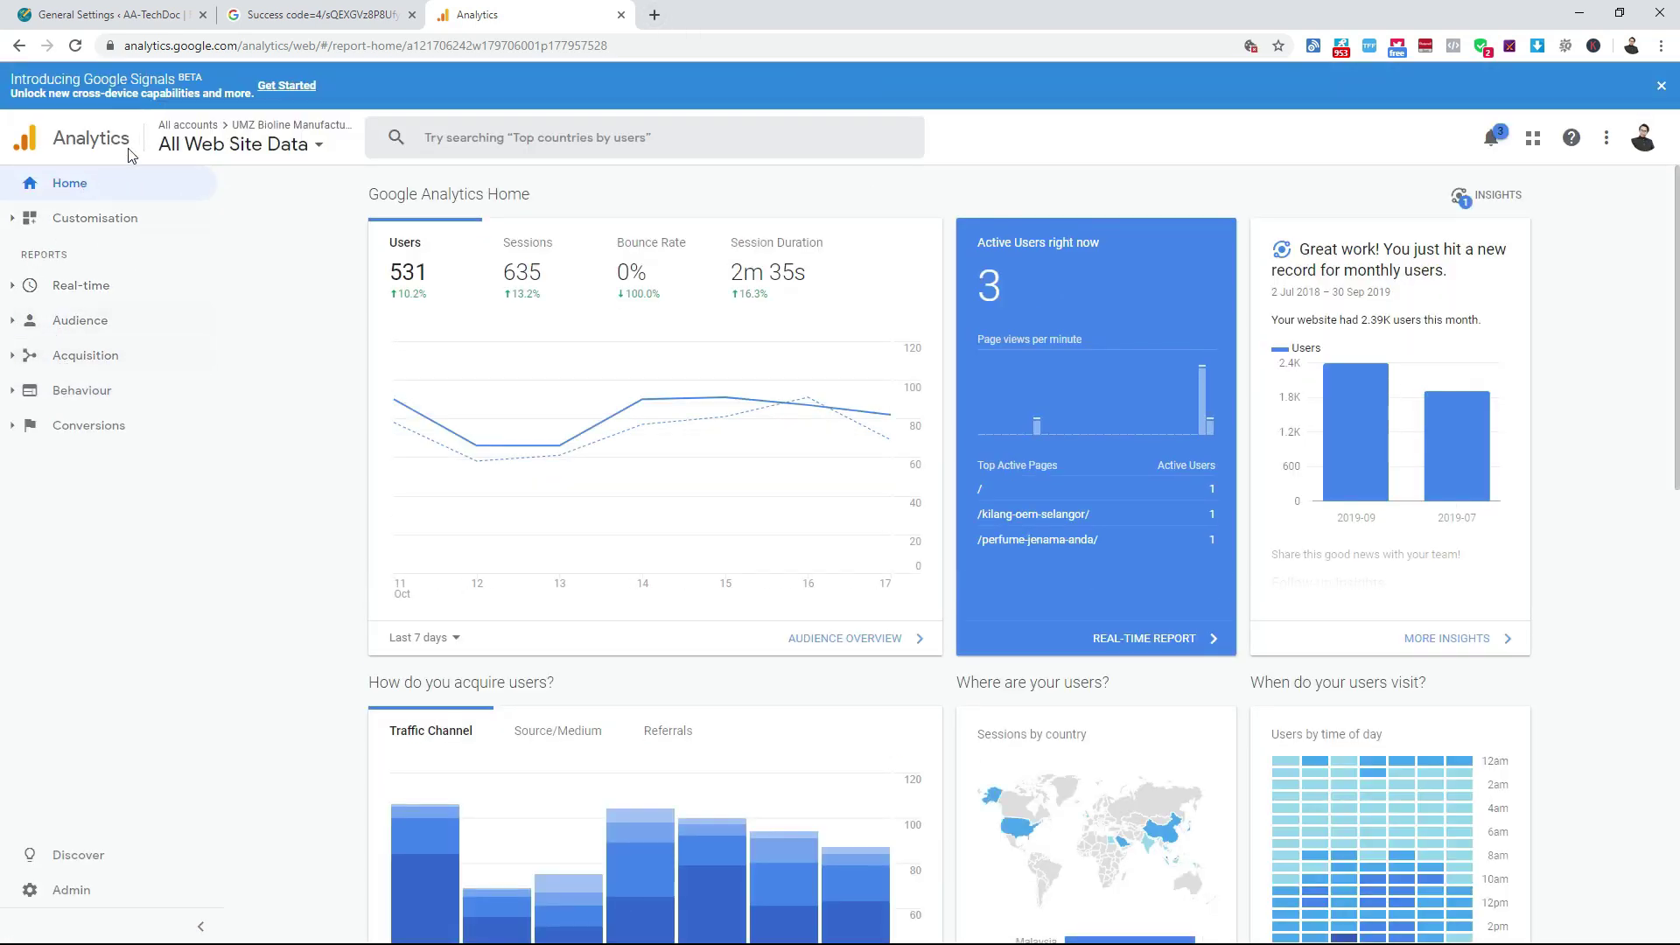
Start creating a new Analytics property in the admin area and choose Web as what to measure.
{"action": "left_click", "coordinate": [317, 148]}
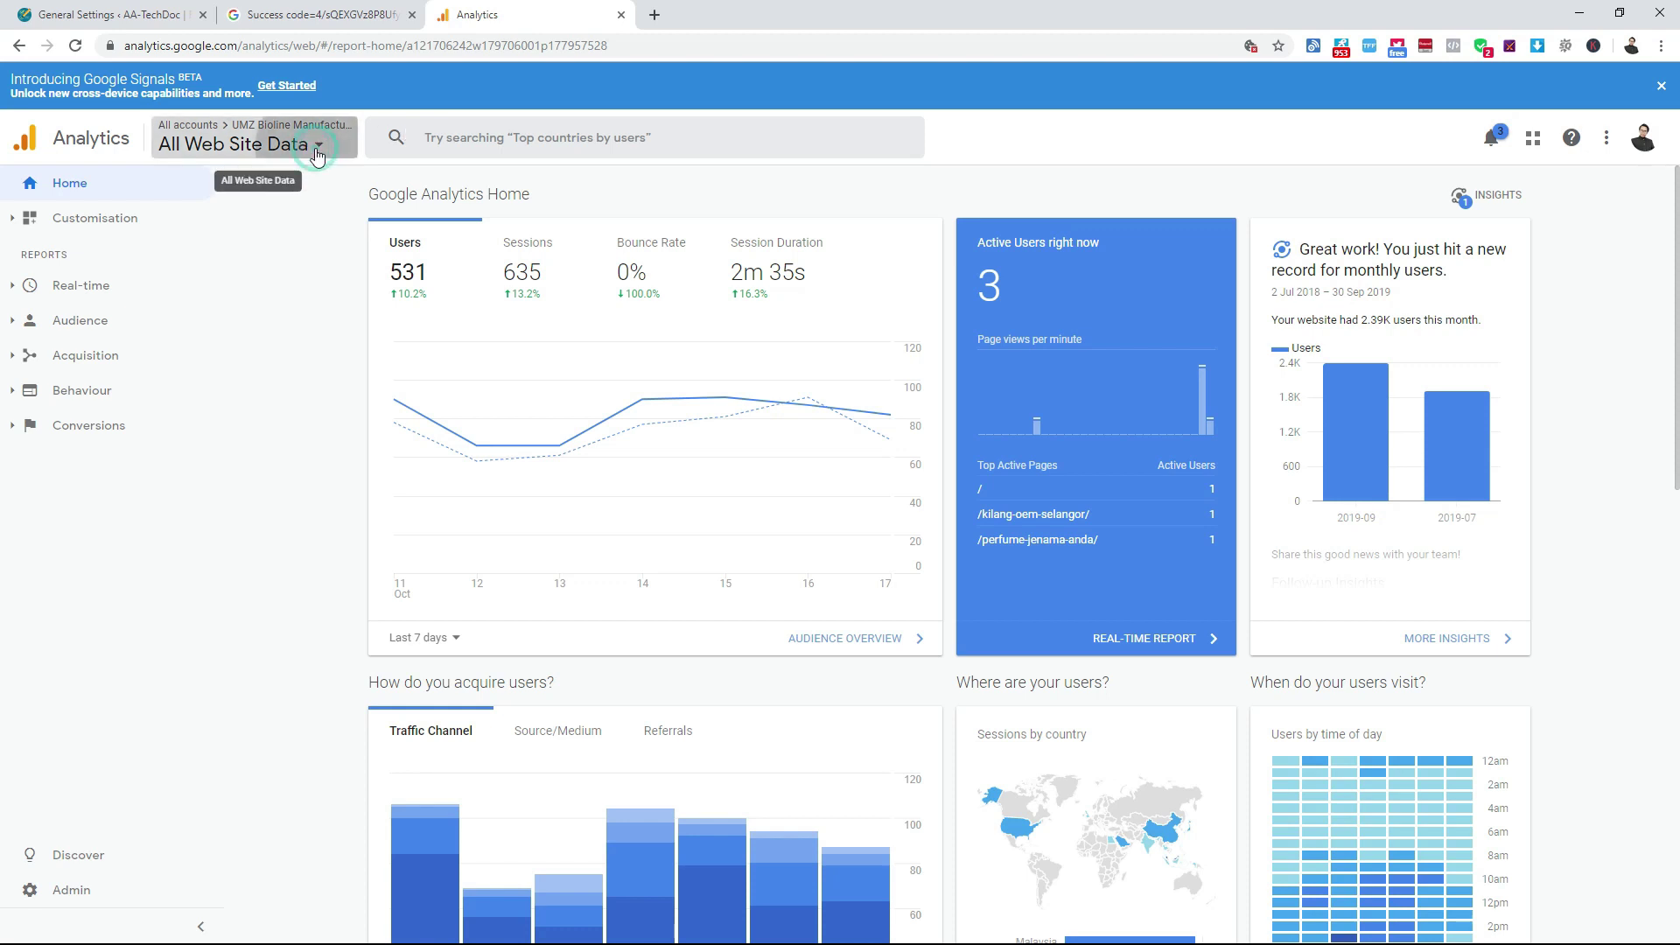
{"action": "left_click", "coordinate": [181, 842]}
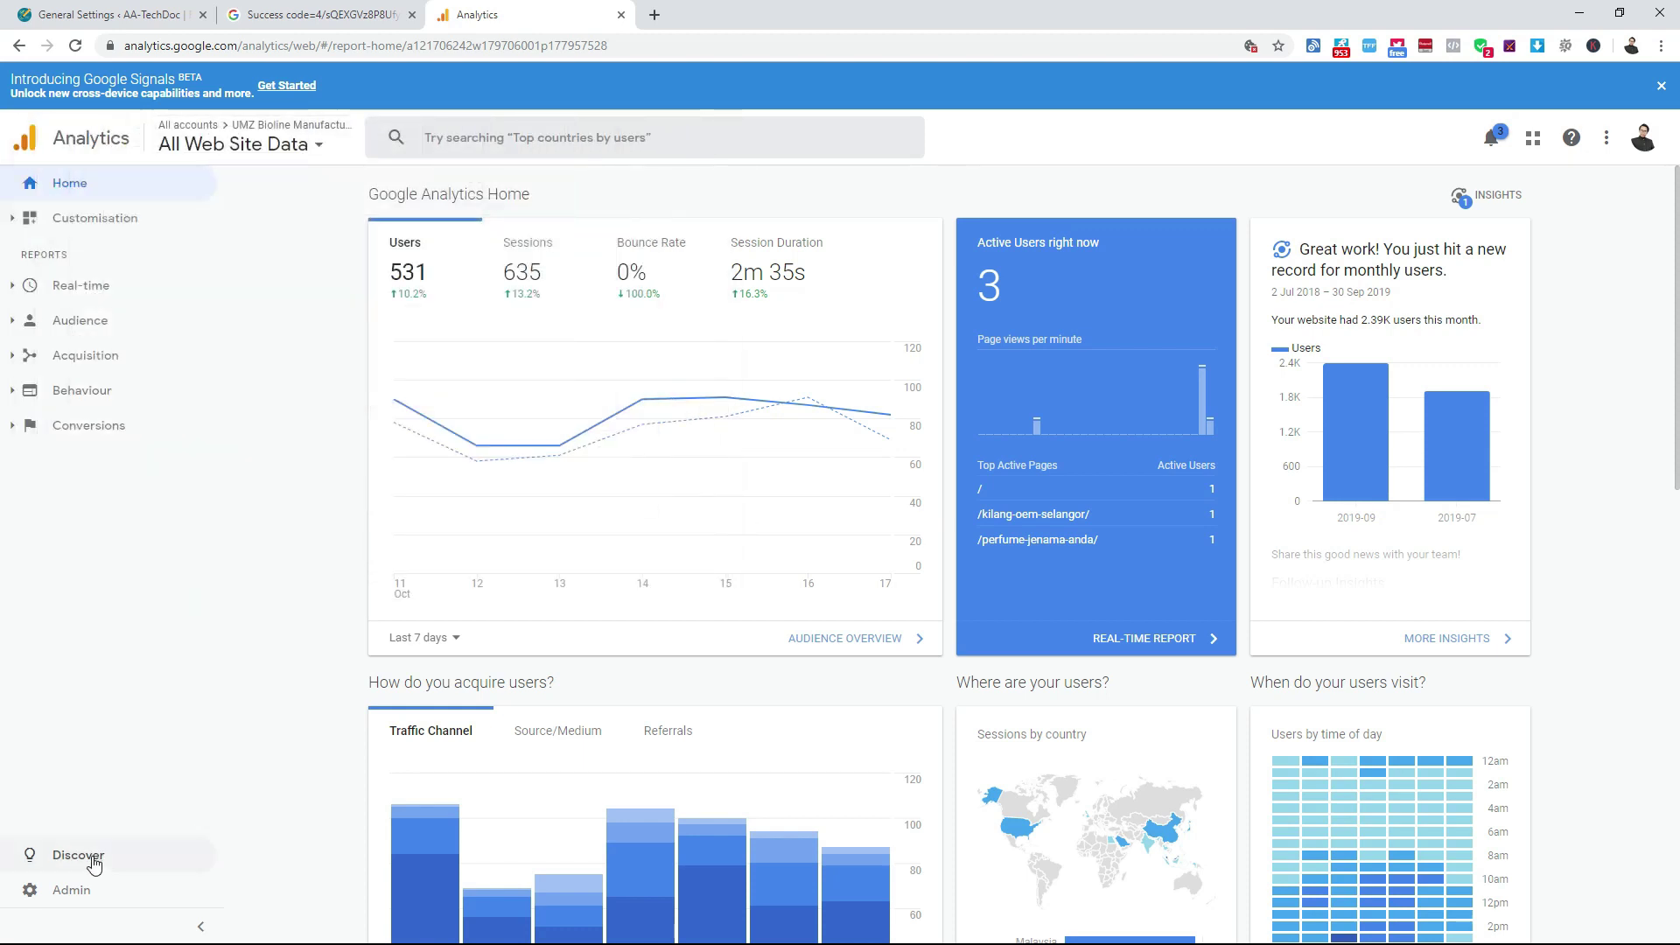
{"action": "left_click", "coordinate": [128, 891]}
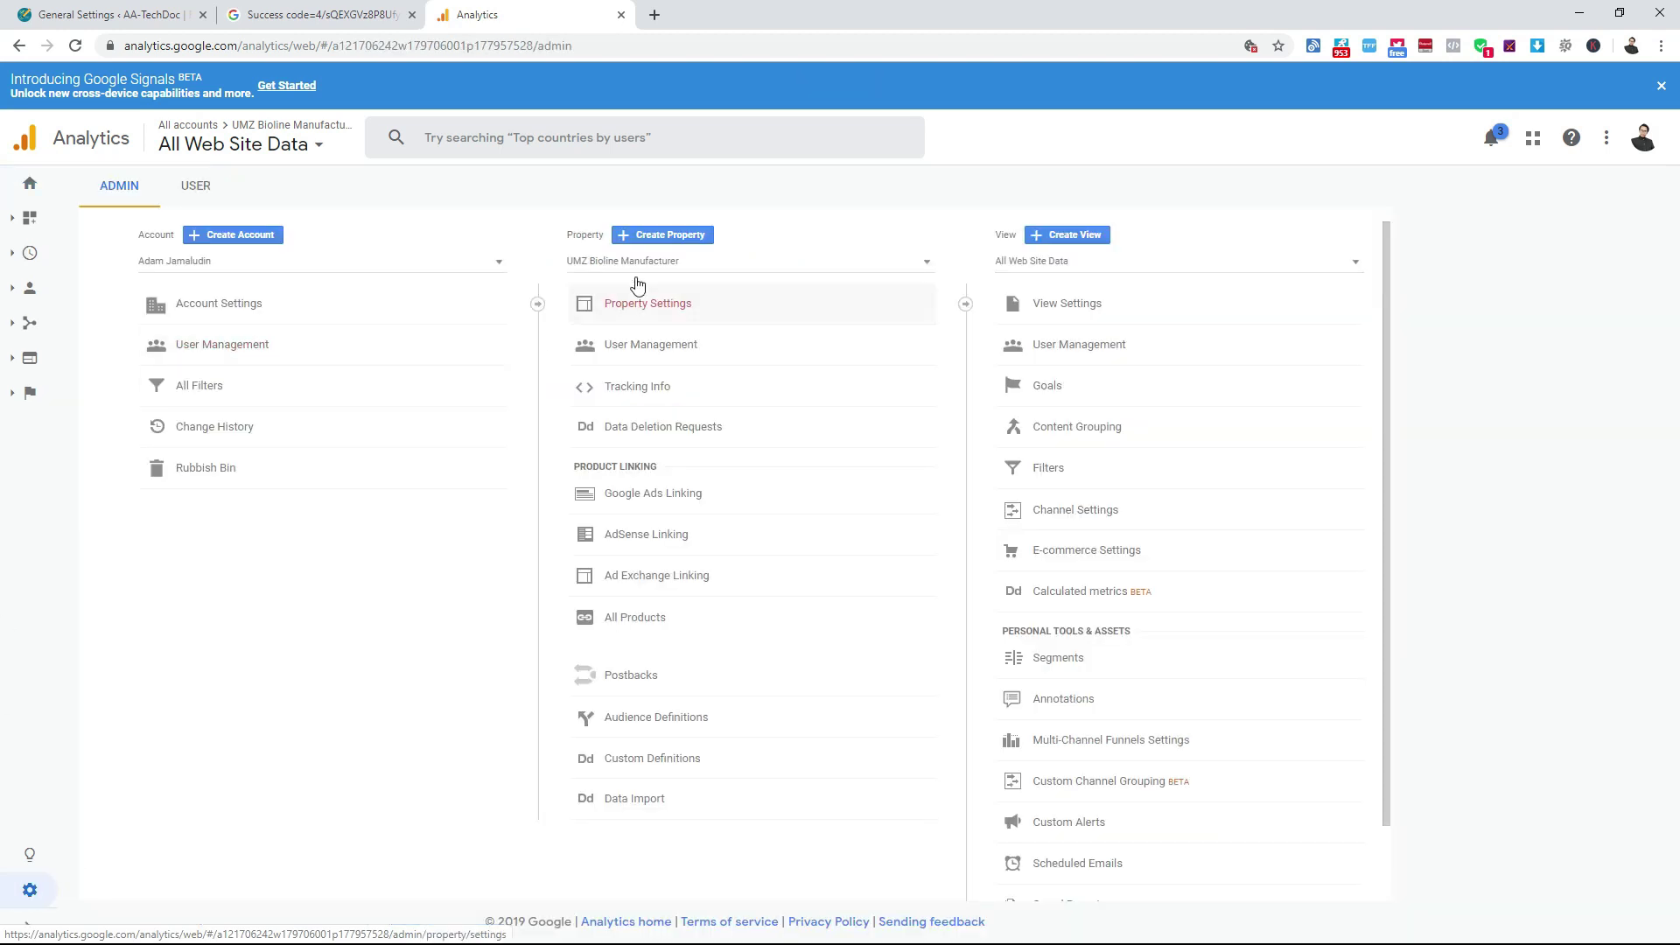
{"action": "left_click", "coordinate": [687, 237]}
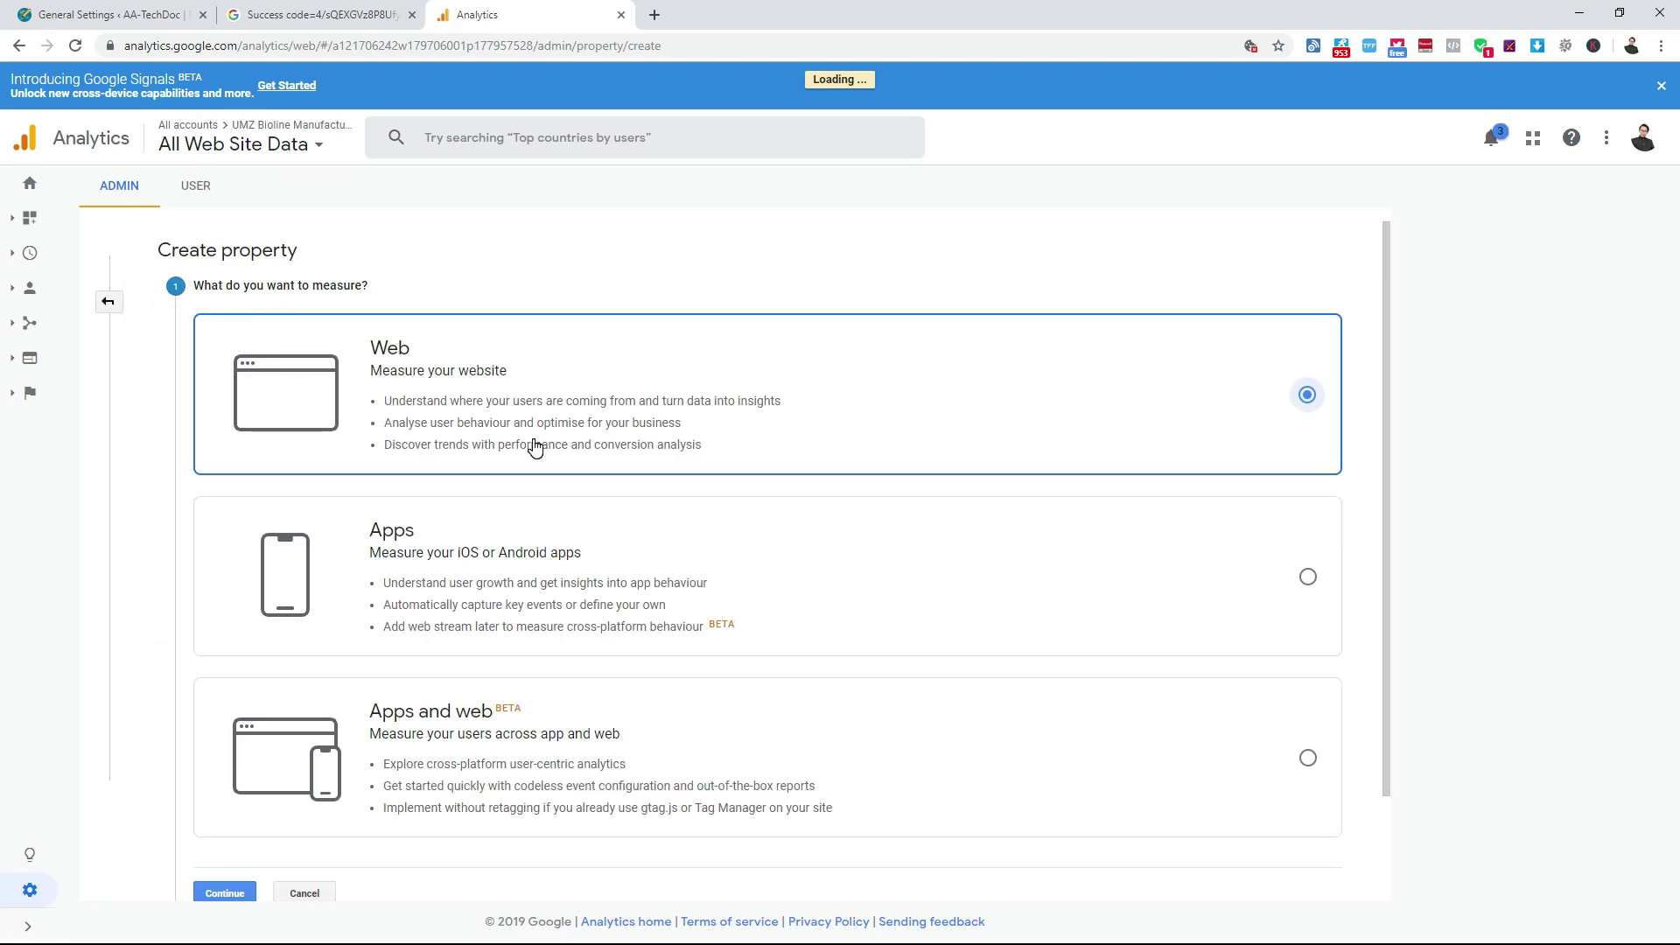
{"action": "left_click", "coordinate": [385, 363]}
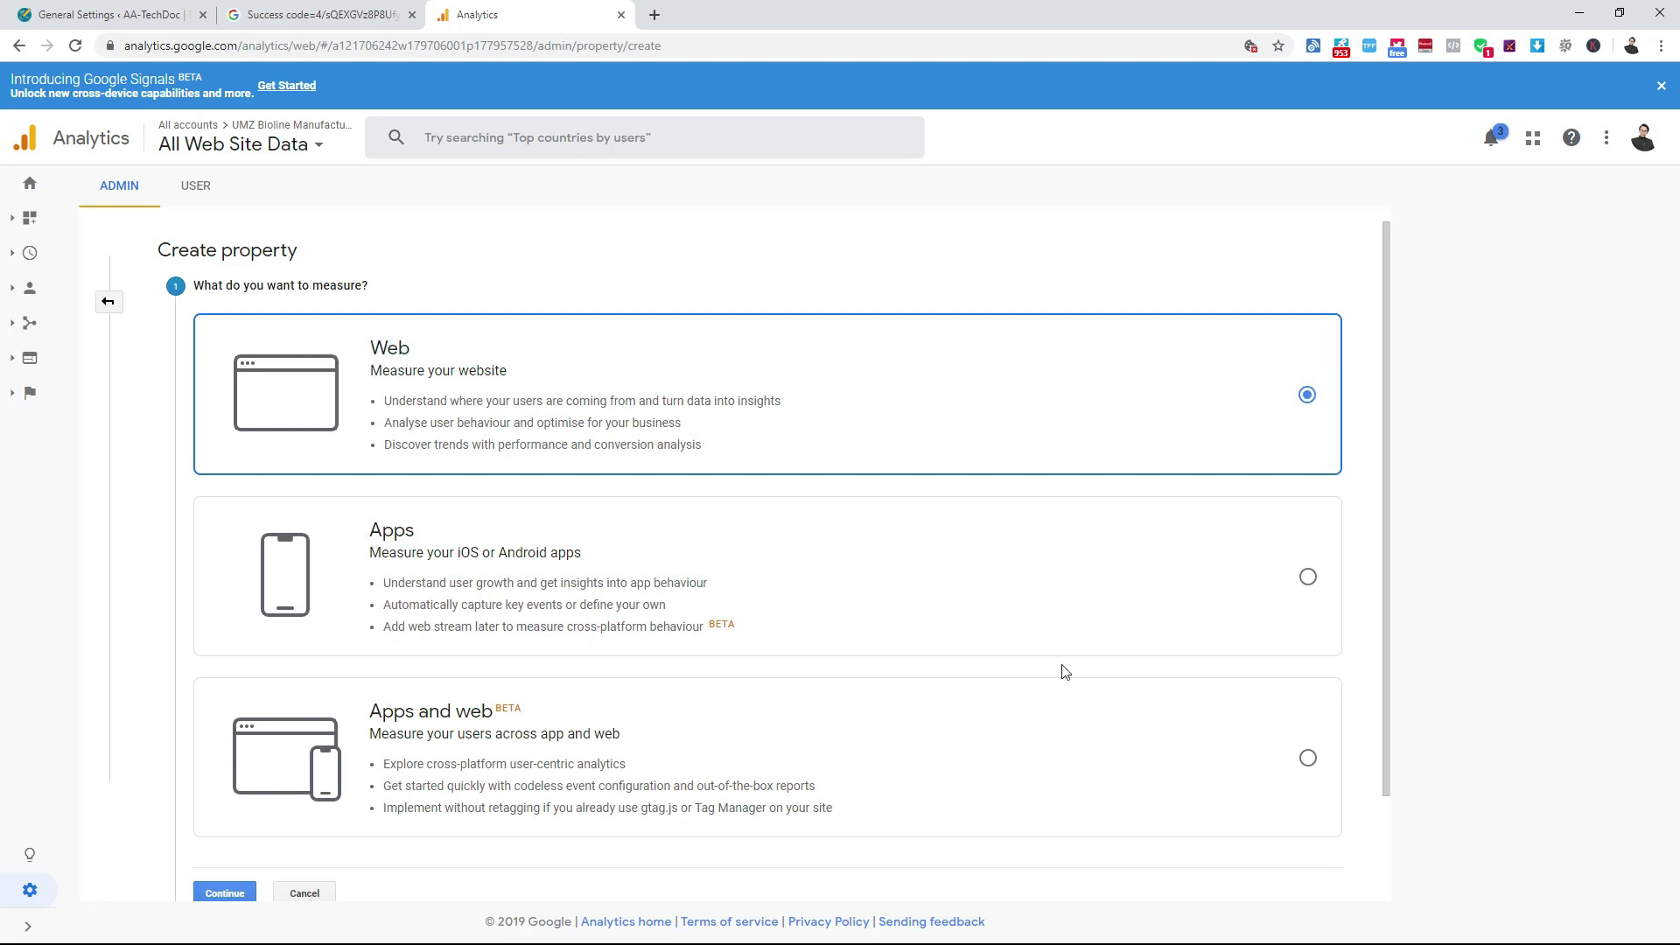
{"action": "scroll", "coordinate": [1022, 623], "scroll_direction": "down", "scroll_amount": 3}
{"action": "left_click", "coordinate": [231, 770]}
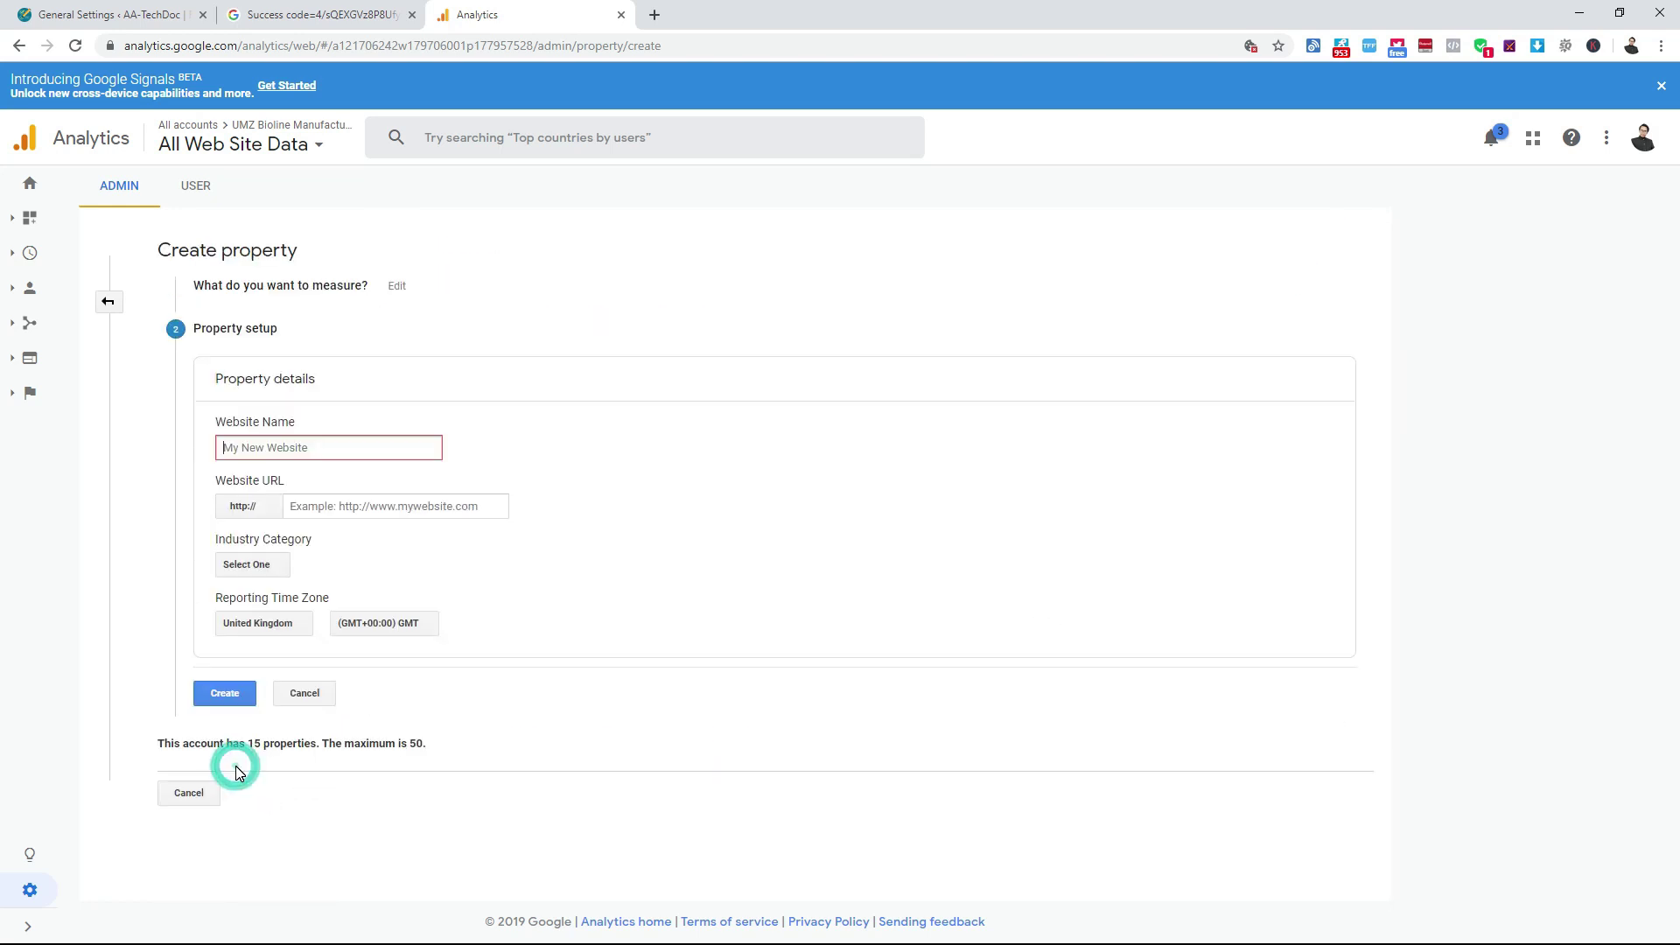
Enter Flava as the new property's website name.
{"action": "left_click", "coordinate": [271, 447]}
{"action": "type", "text": "Produk"}
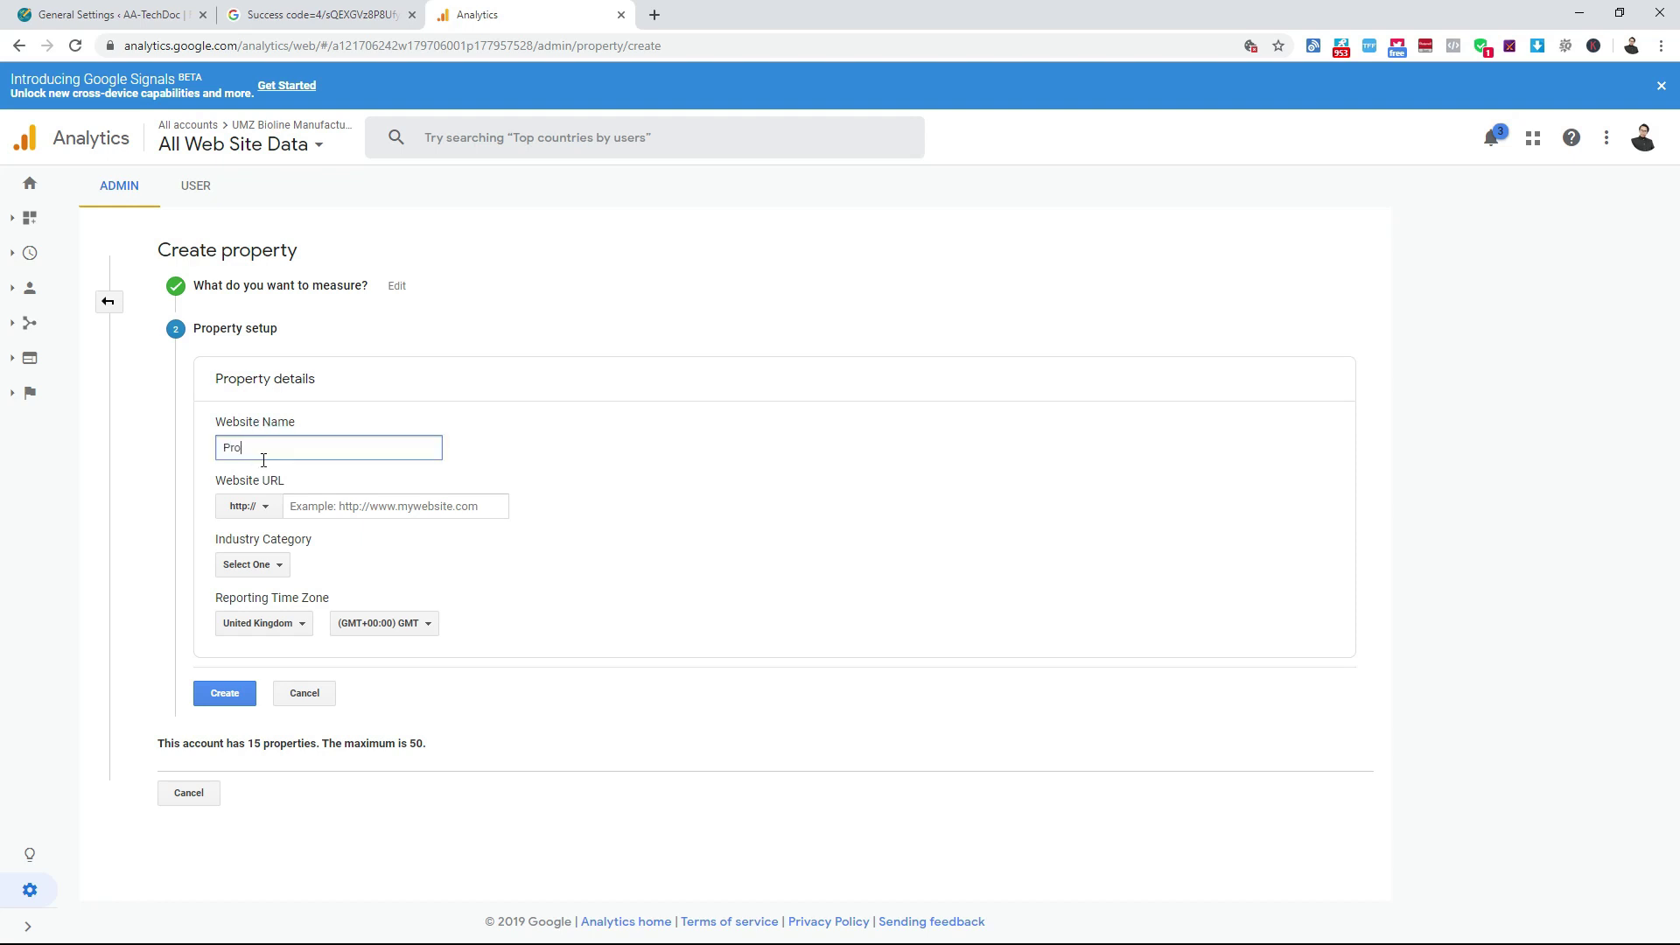
{"action": "key", "text": "BackSpace"}
{"action": "key", "text": "BackSpace"}
{"action": "key", "text": "BackSpace"}
{"action": "left_click", "coordinate": [328, 507]}
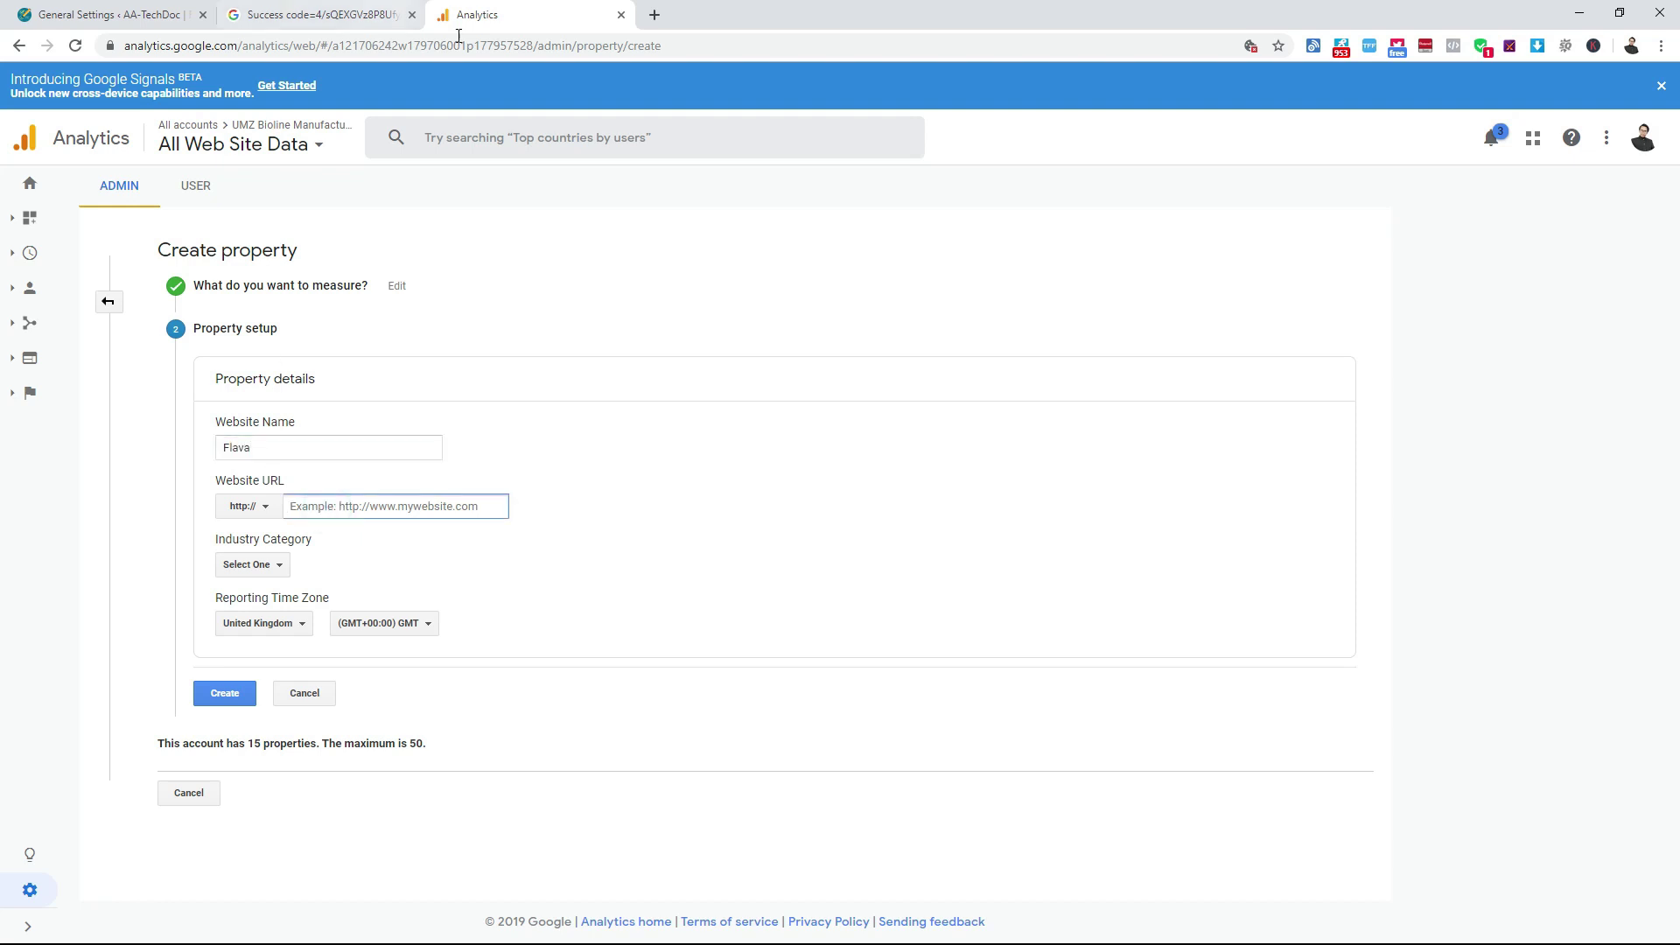
{"action": "left_click", "coordinate": [62, 10]}
{"action": "left_click_drag", "start_coordinate": [209, 46], "coordinate": [85, 54]}
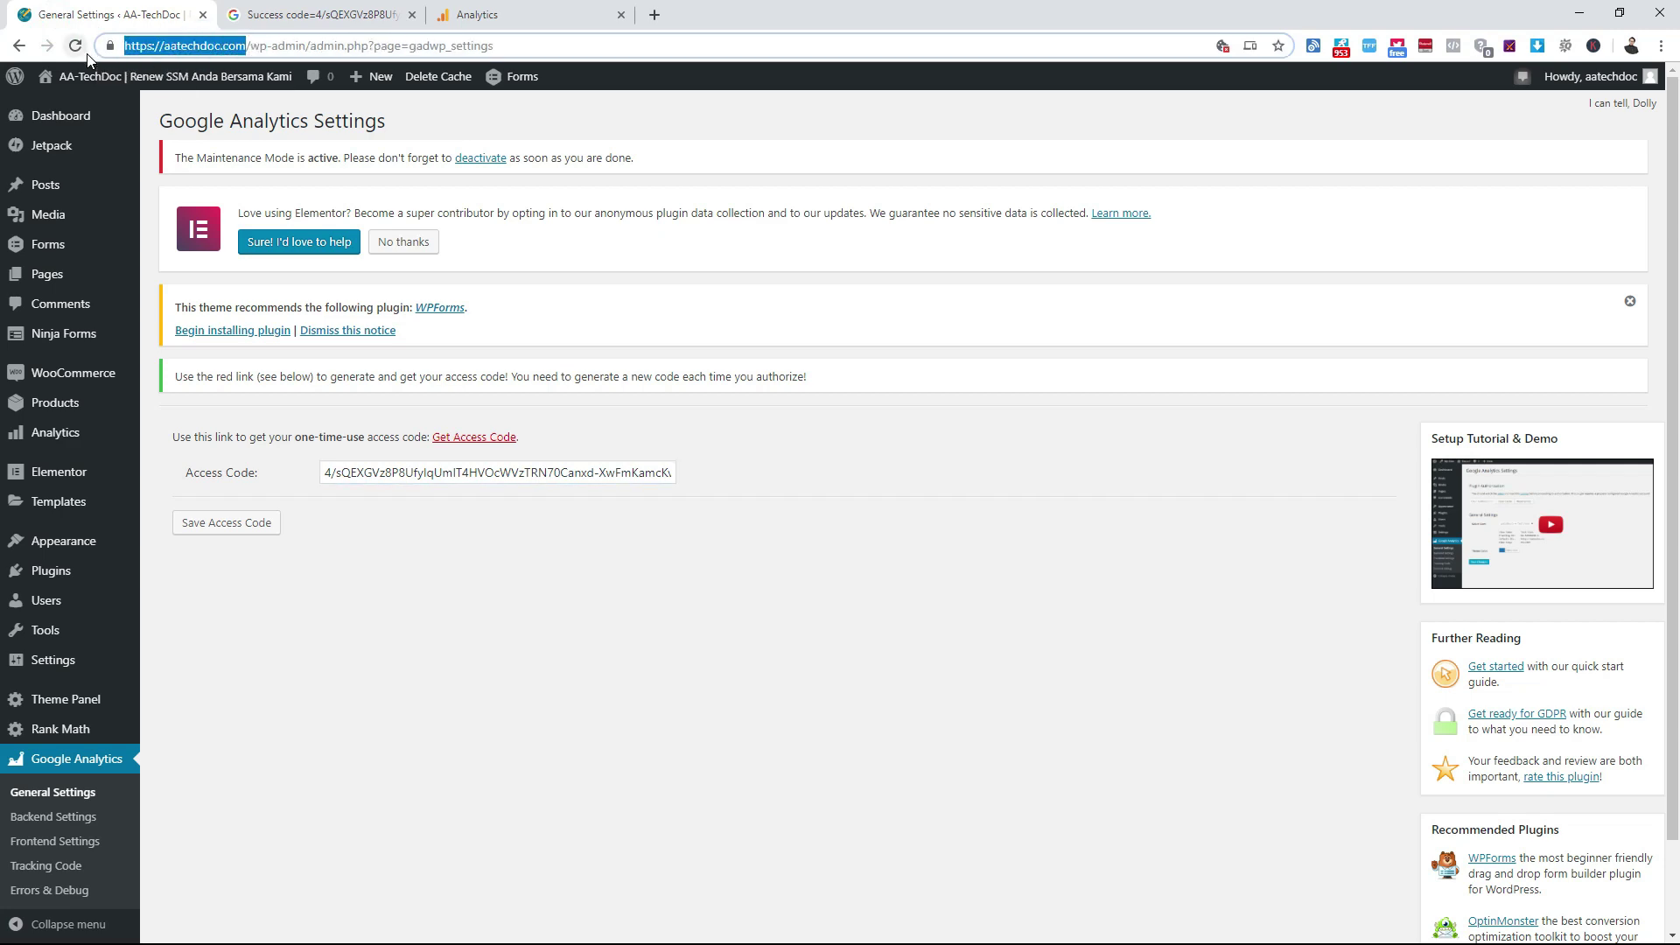
{"action": "left_click", "coordinate": [475, 14]}
Replace the new property's website name with Renew SSM.
{"action": "left_click_drag", "start_coordinate": [267, 436], "coordinate": [38, 386]}
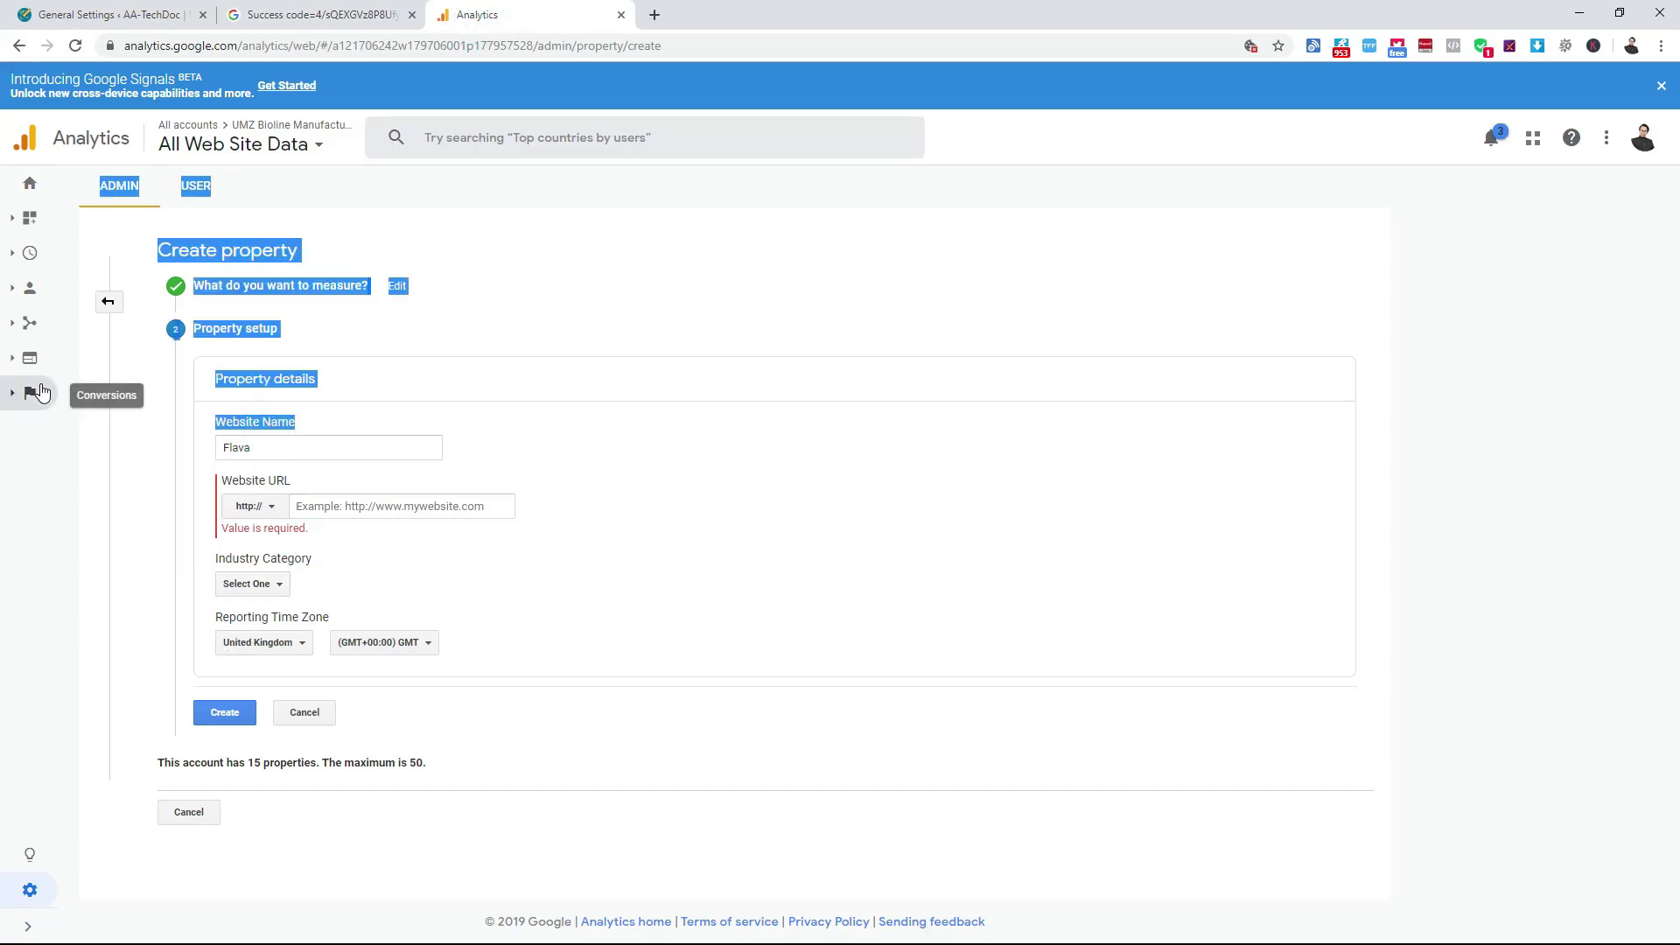
{"action": "left_click", "coordinate": [243, 447]}
{"action": "type", "text": "Renew SSM"}
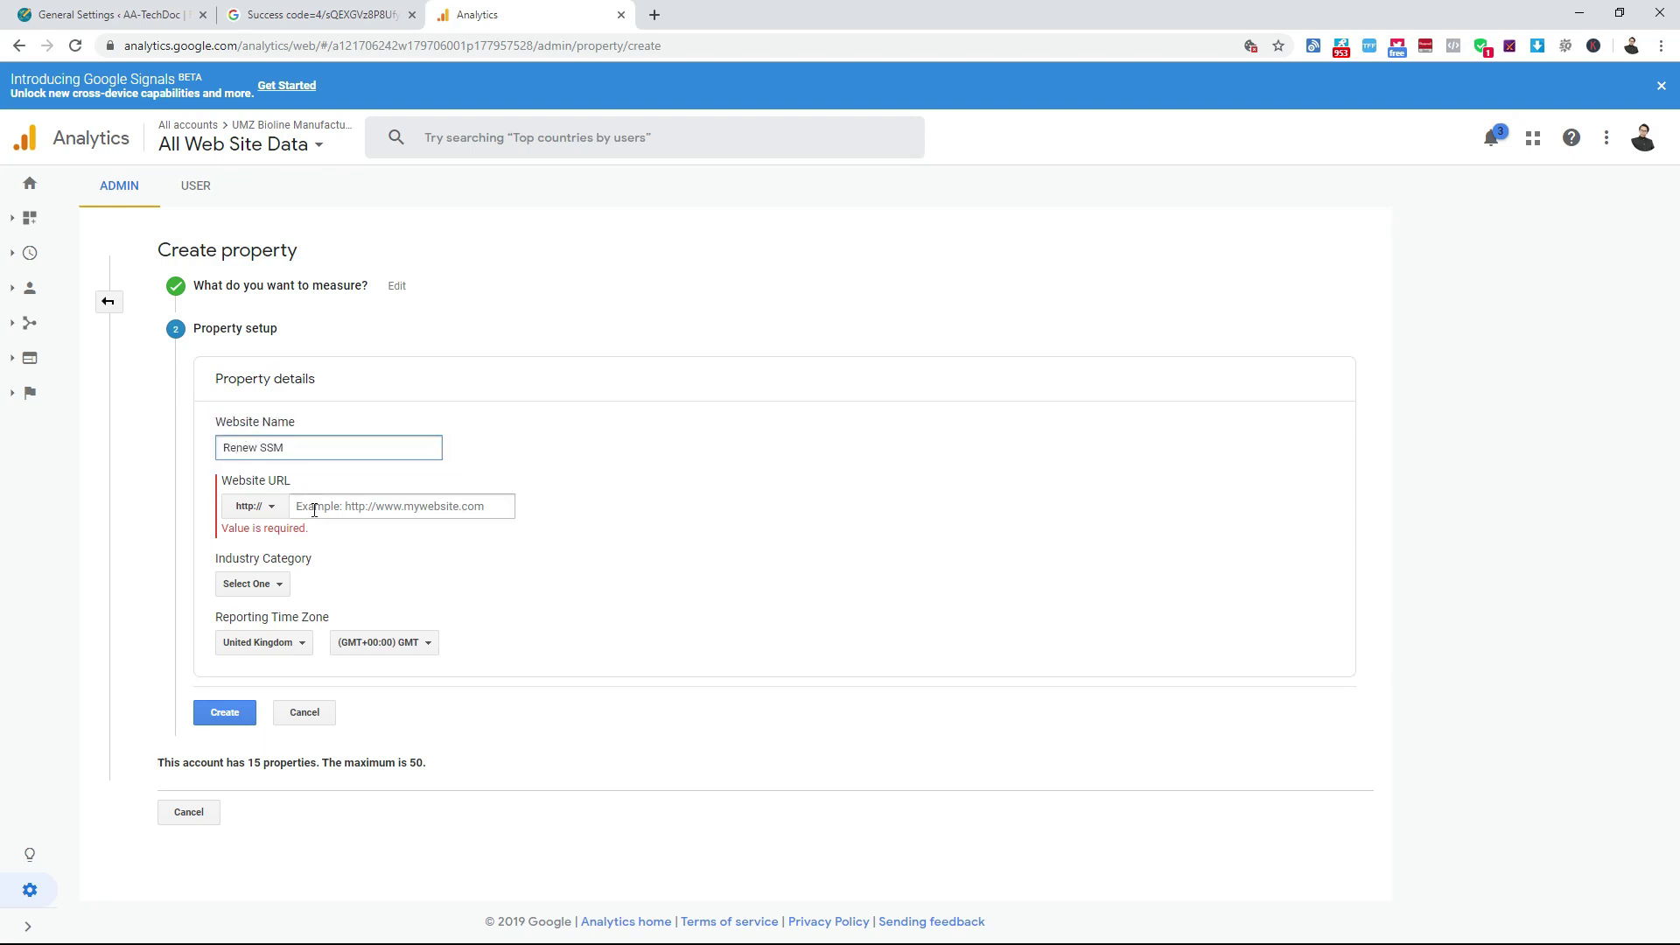
{"action": "left_click", "coordinate": [316, 512]}
{"action": "key", "text": "ctrl+v"}
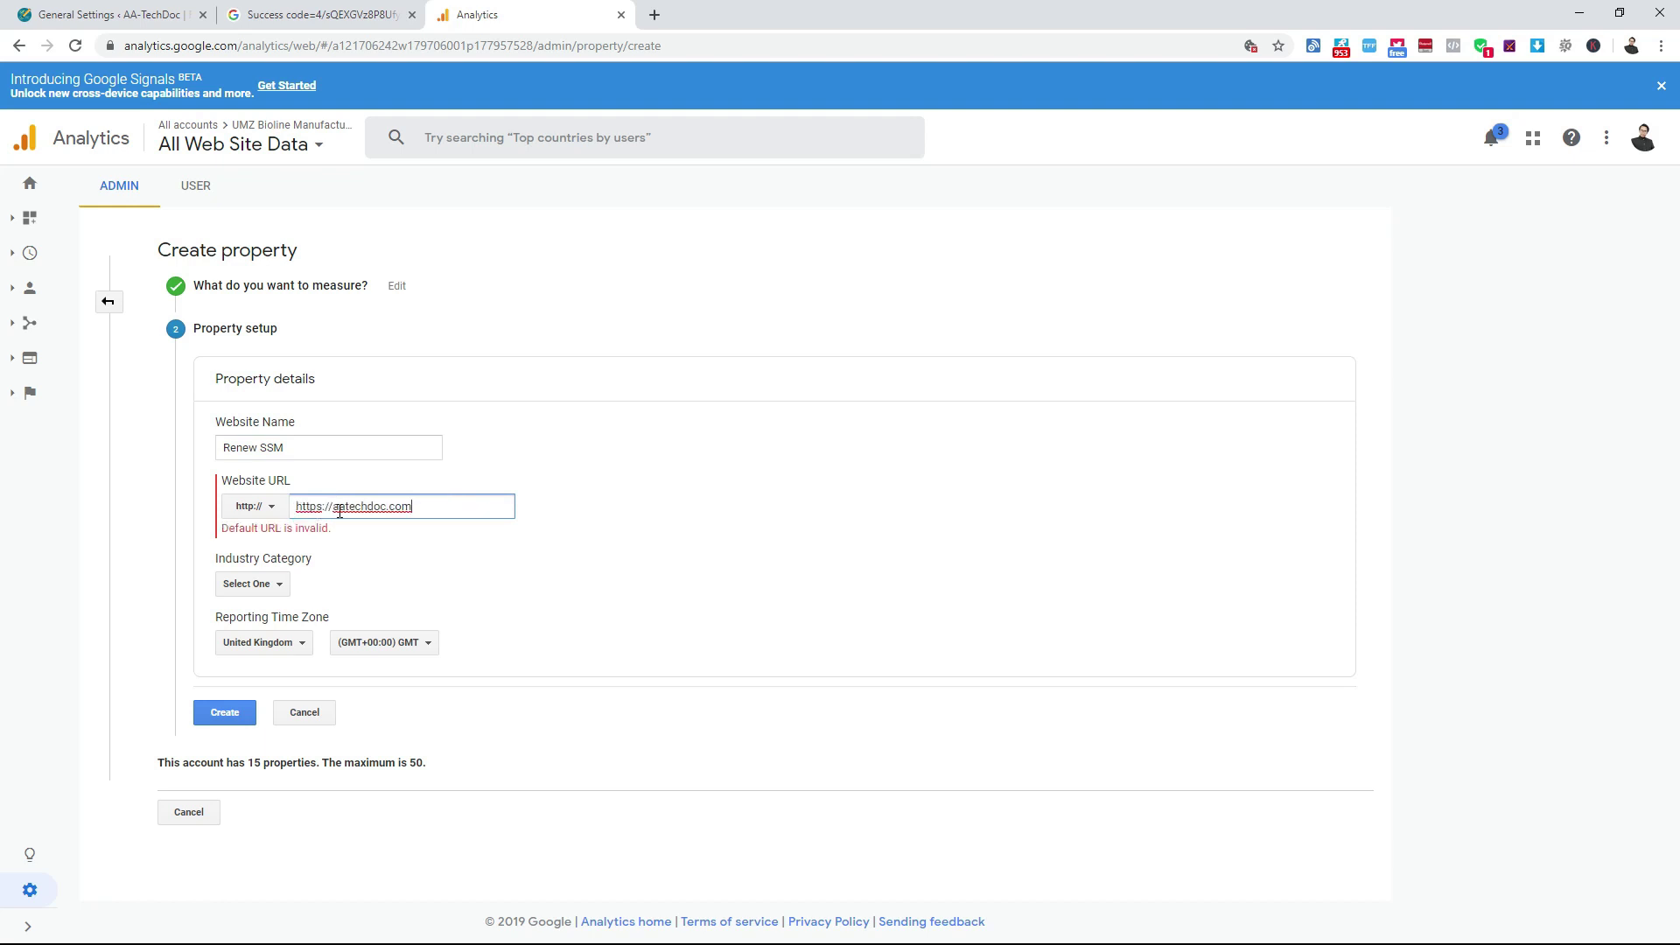
{"action": "left_click_drag", "start_coordinate": [336, 507], "coordinate": [295, 507]}
{"action": "key", "text": "BackSpace"}
{"action": "left_click", "coordinate": [262, 505]}
{"action": "left_click", "coordinate": [275, 573]}
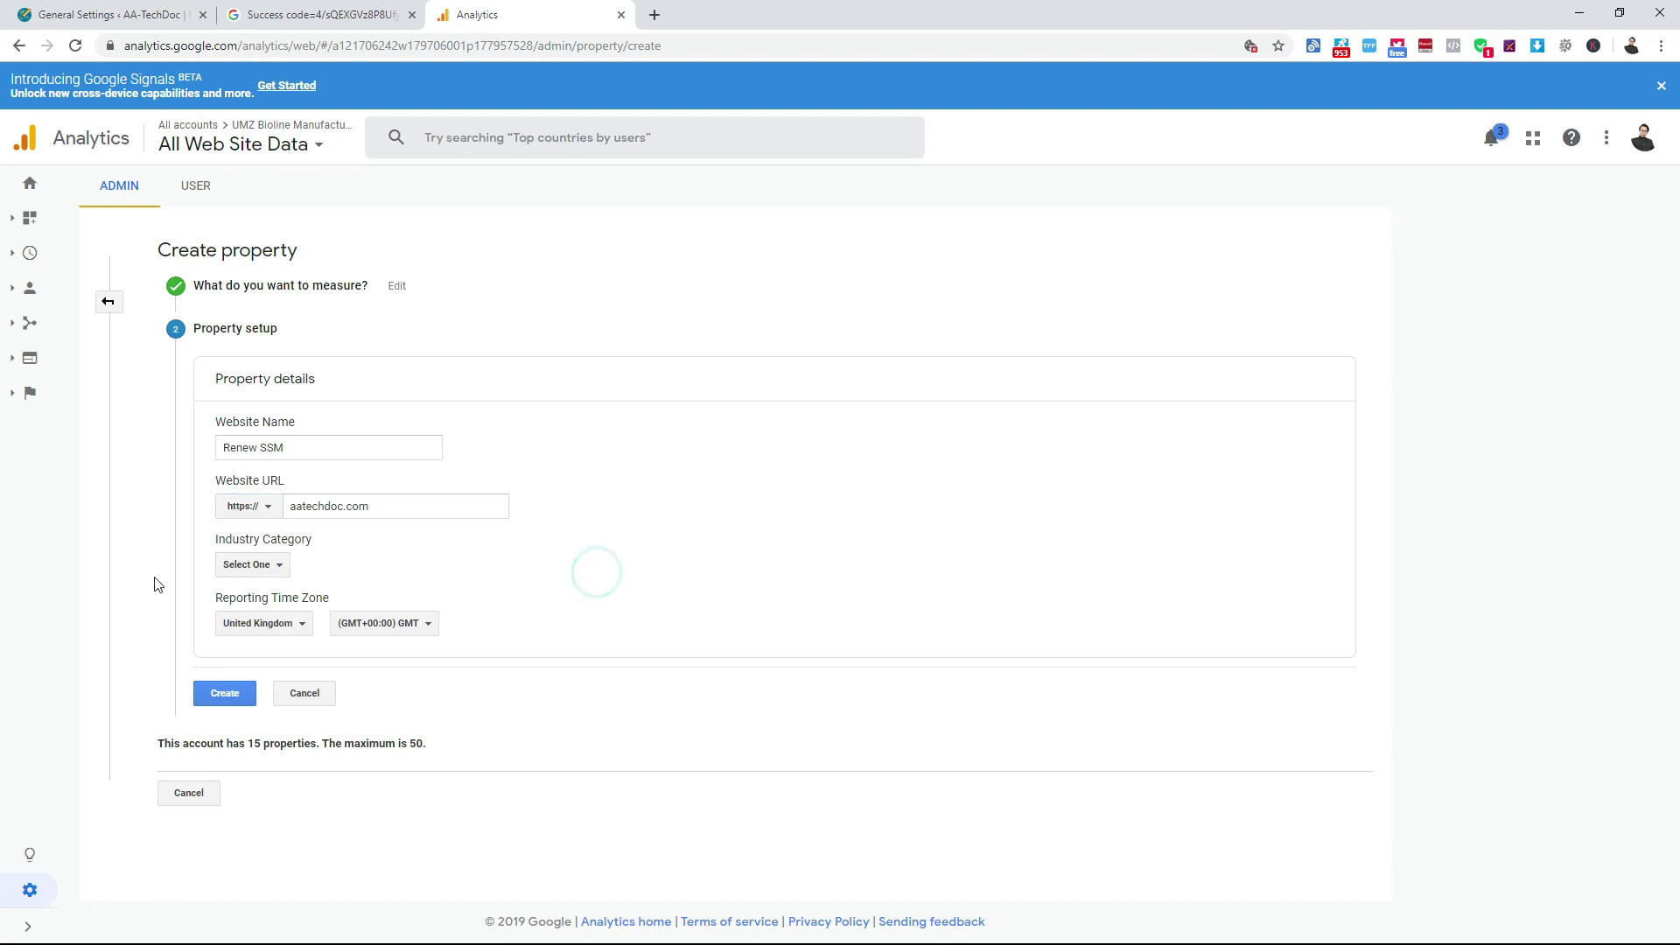
Set the property's industry category to Business and Industrial Markets and its reporting country to Malaysia, and create the property.
{"action": "left_click", "coordinate": [246, 567]}
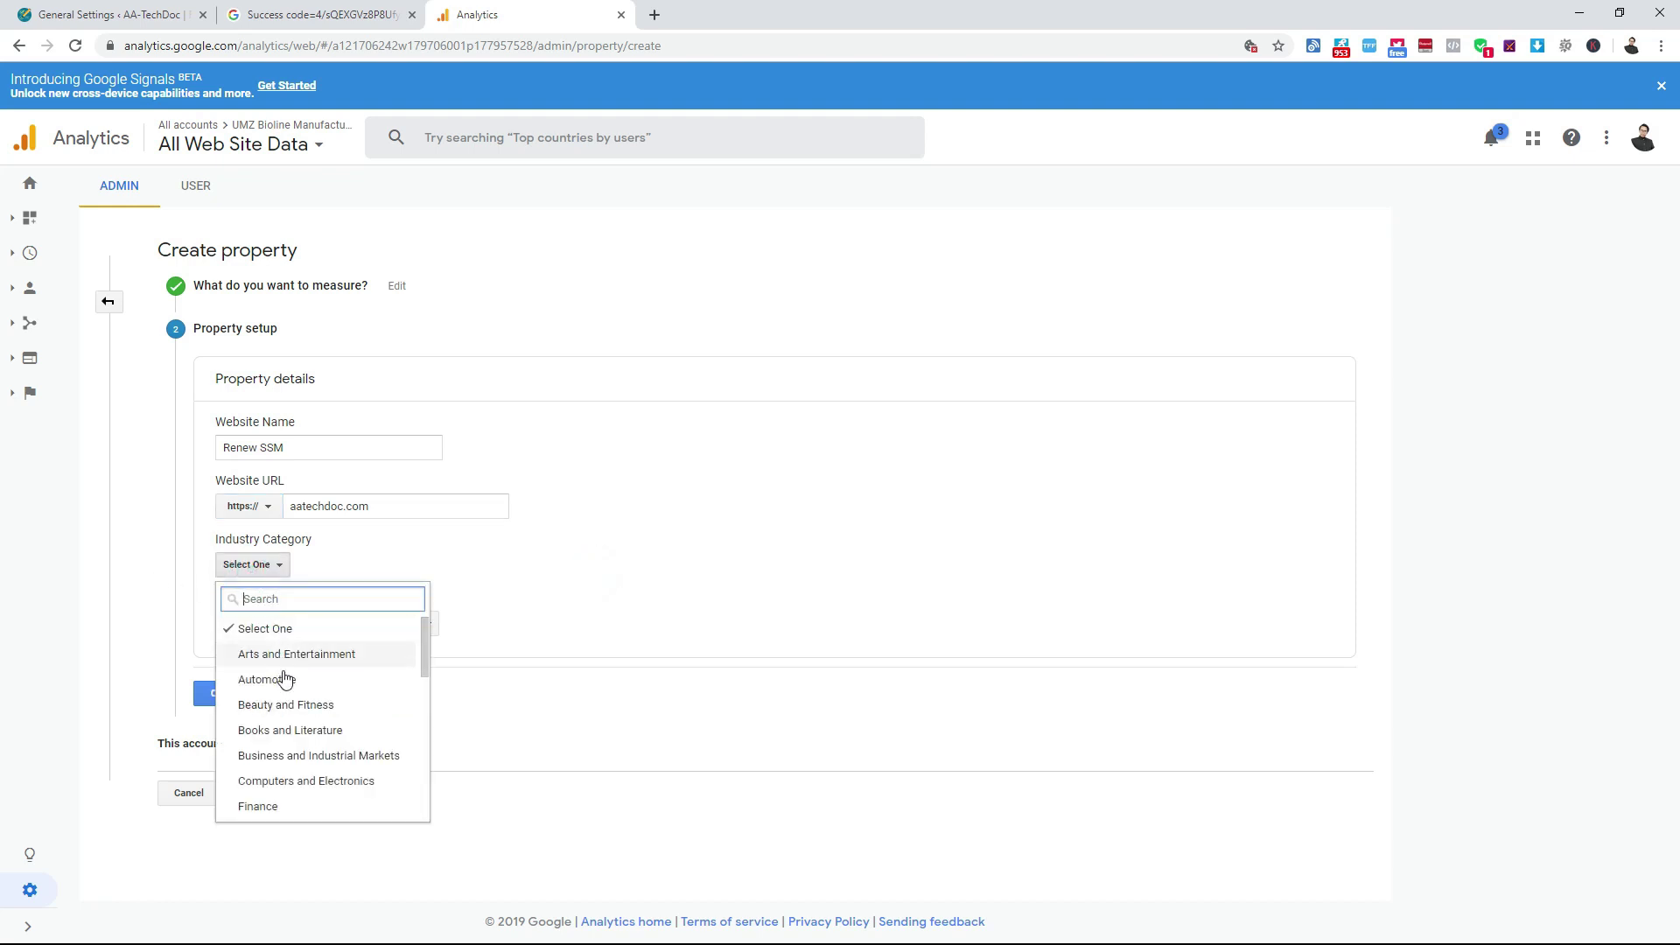
{"action": "left_click", "coordinate": [281, 755]}
{"action": "left_click", "coordinate": [256, 632]}
{"action": "type", "text": "malays"}
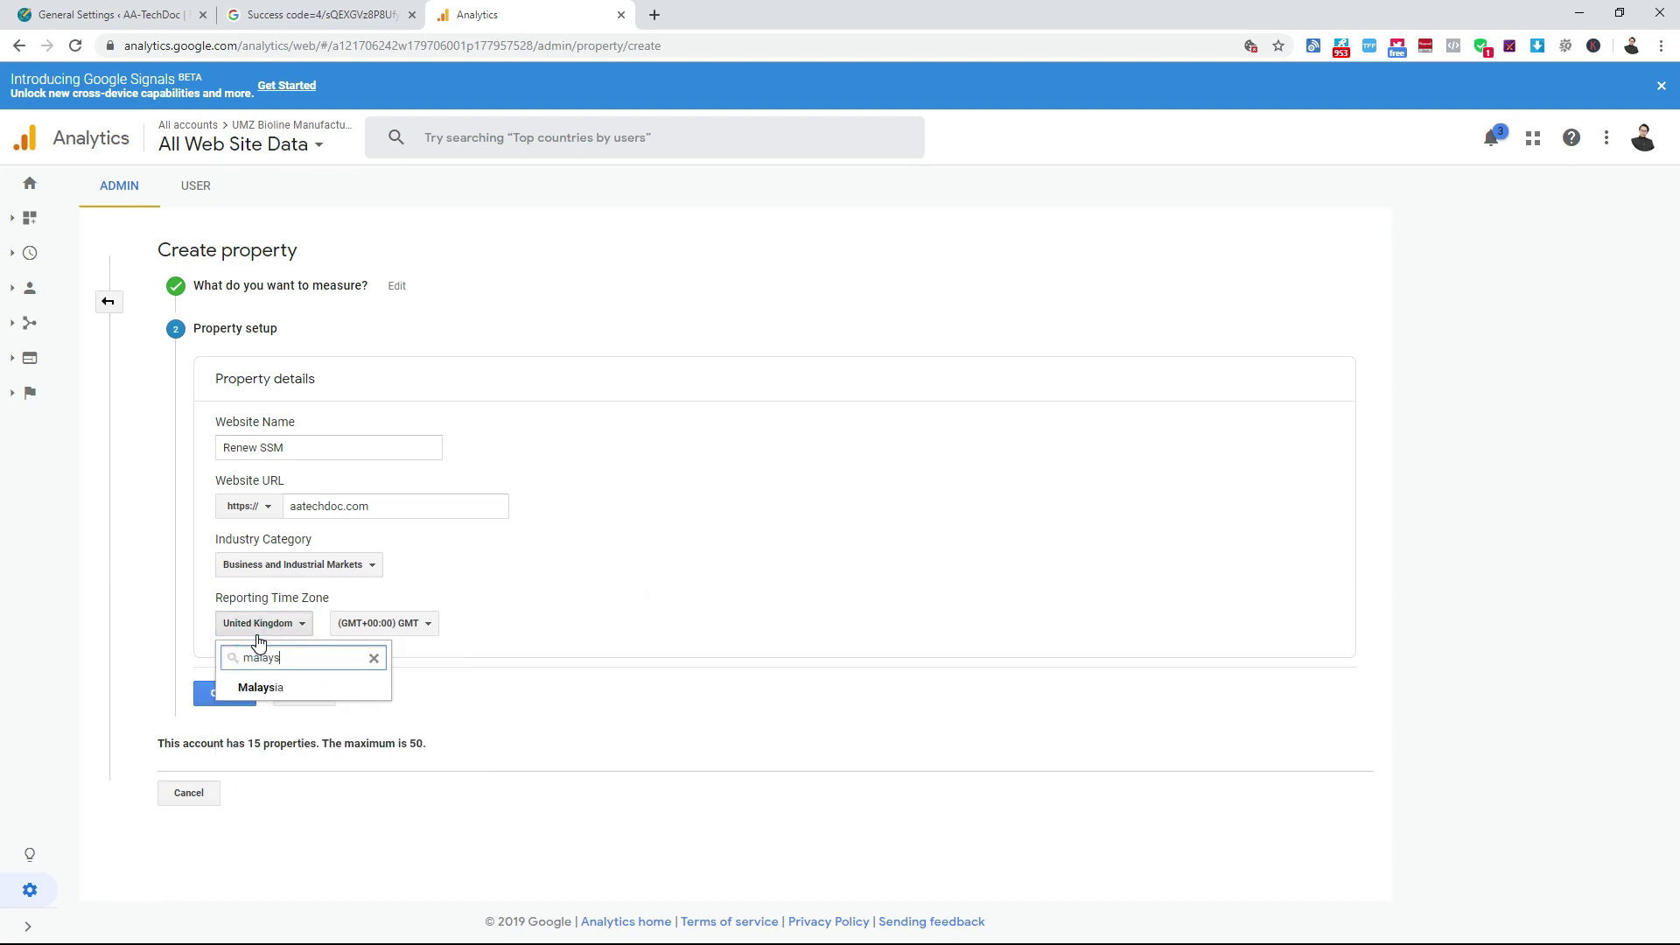
{"action": "left_click", "coordinate": [254, 687]}
{"action": "left_click", "coordinate": [228, 705]}
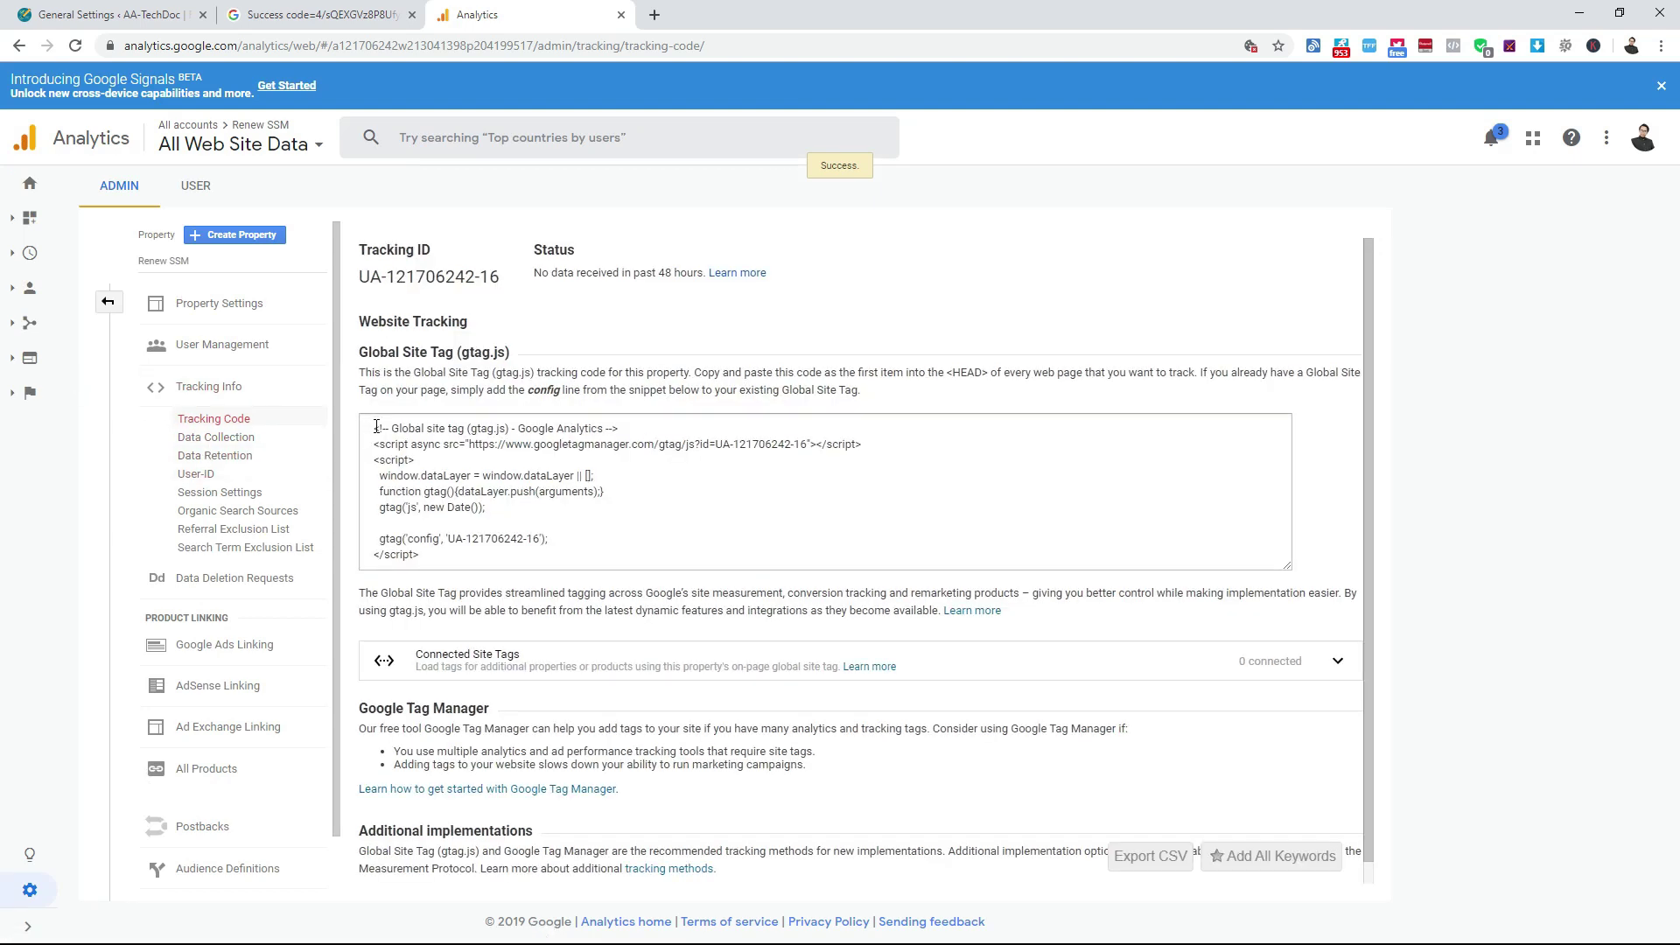
Copy the new property's full Global Site Tag code and open the Insert Headers and Footers settings on the WordPress site.
{"action": "left_click_drag", "start_coordinate": [376, 428], "coordinate": [521, 558]}
{"action": "key", "text": "ctrl+c"}
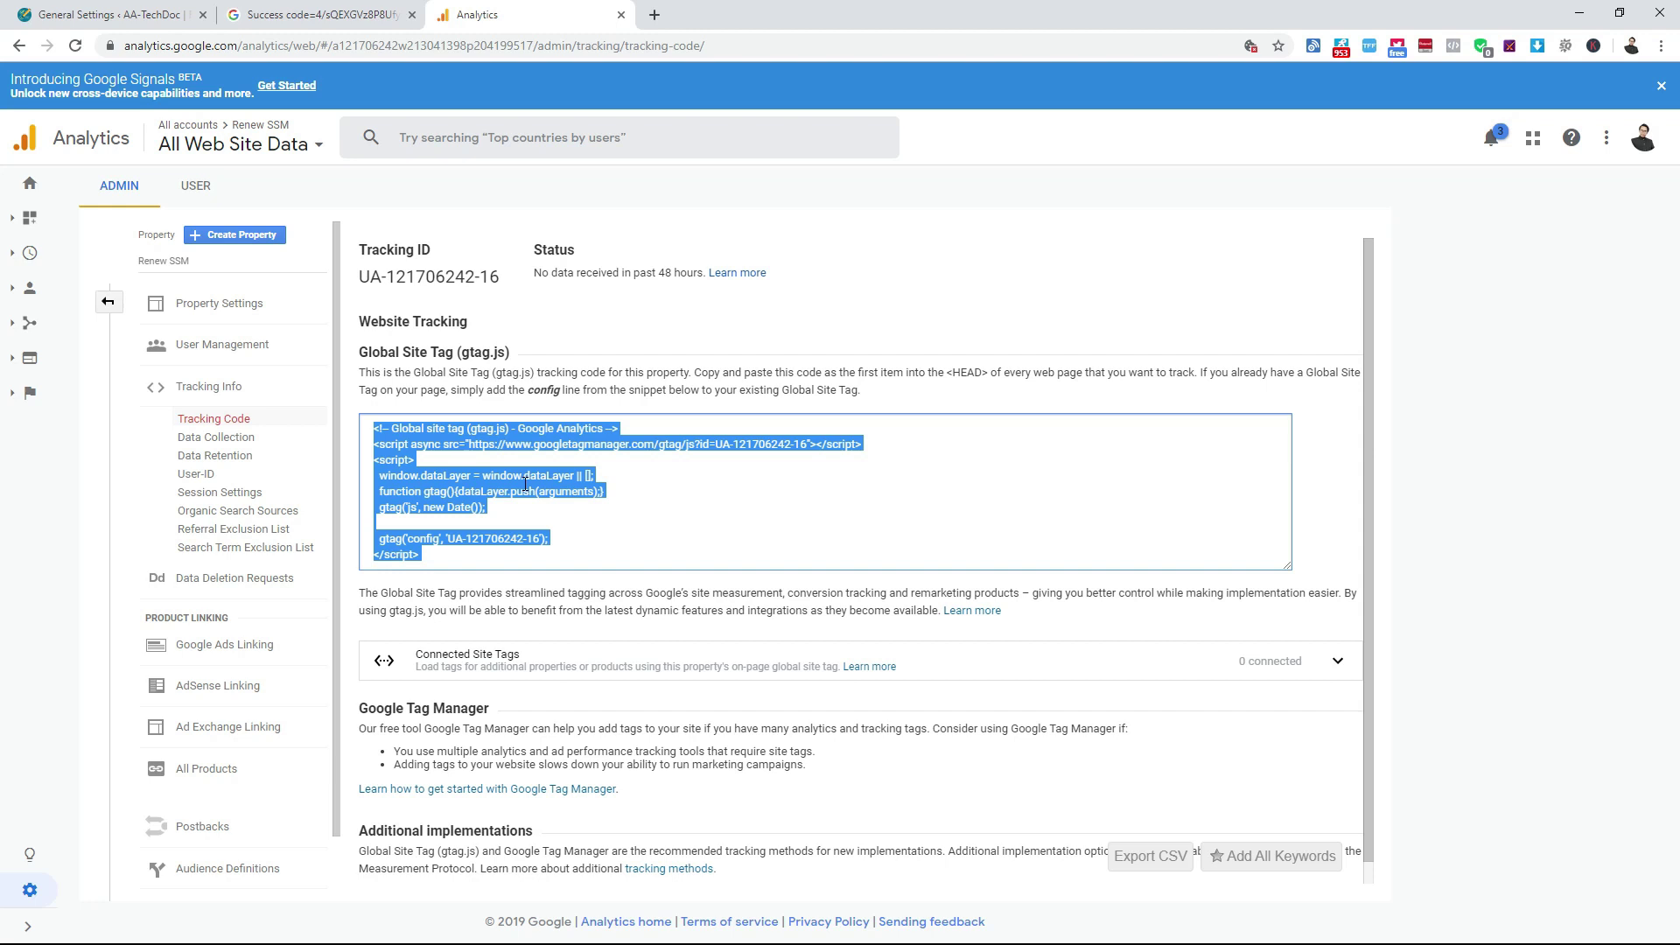
{"action": "left_click", "coordinate": [26, 14]}
{"action": "scroll", "coordinate": [613, 552], "scroll_direction": "down", "scroll_amount": 1}
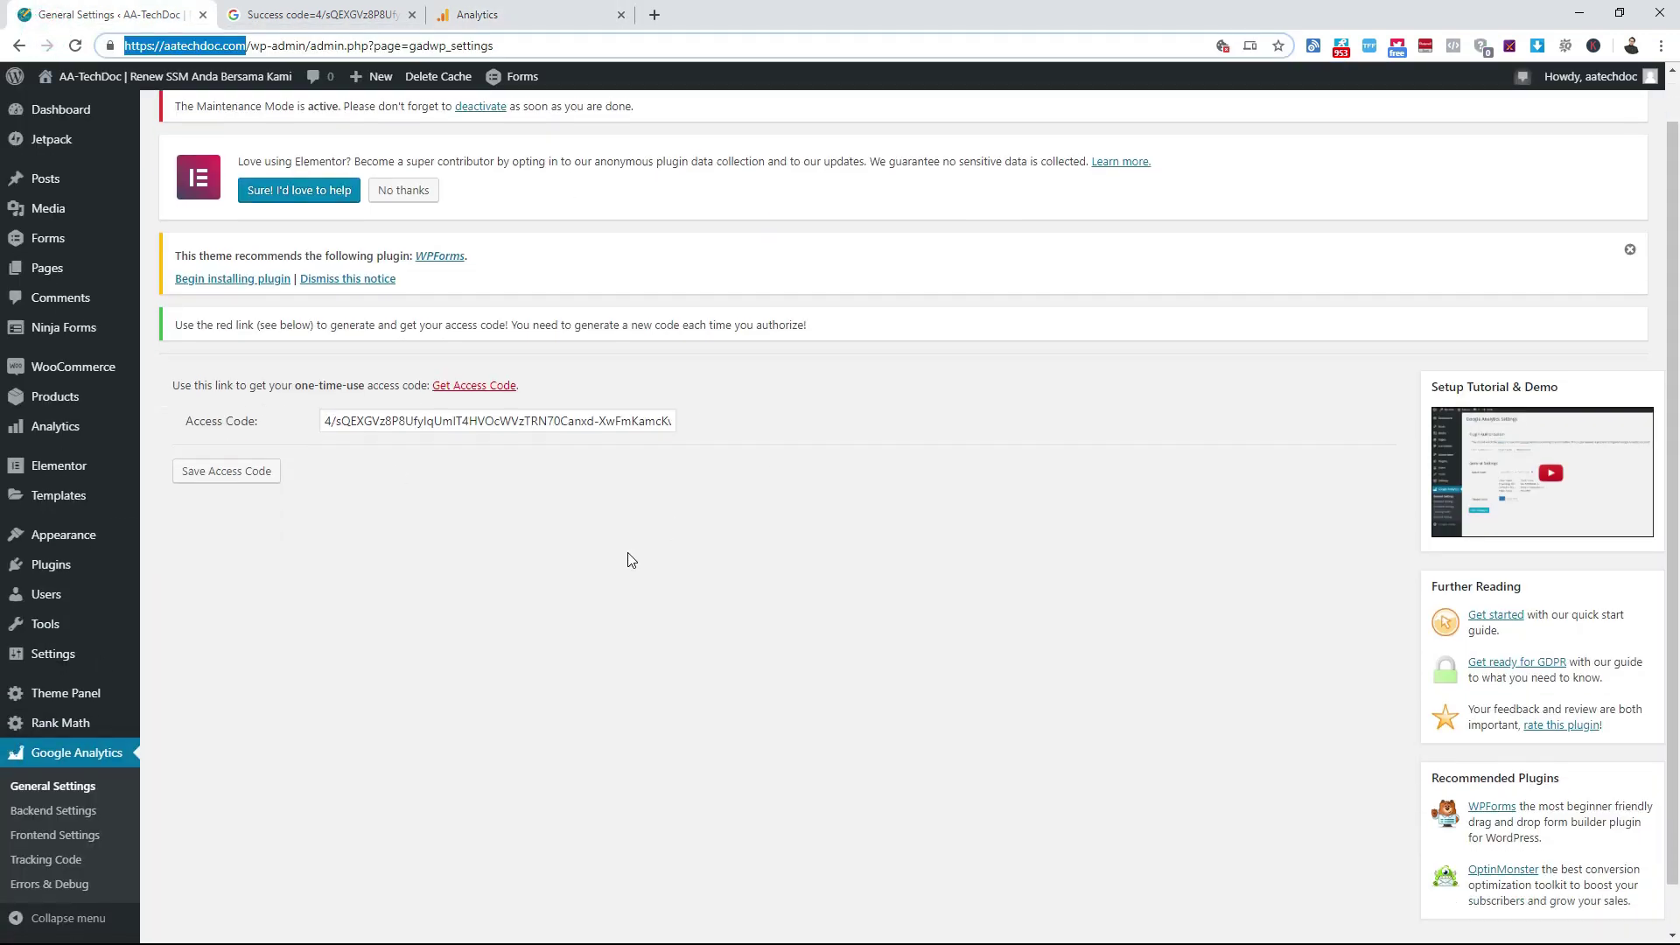
{"action": "scroll", "coordinate": [631, 560], "scroll_direction": "down", "scroll_amount": 1}
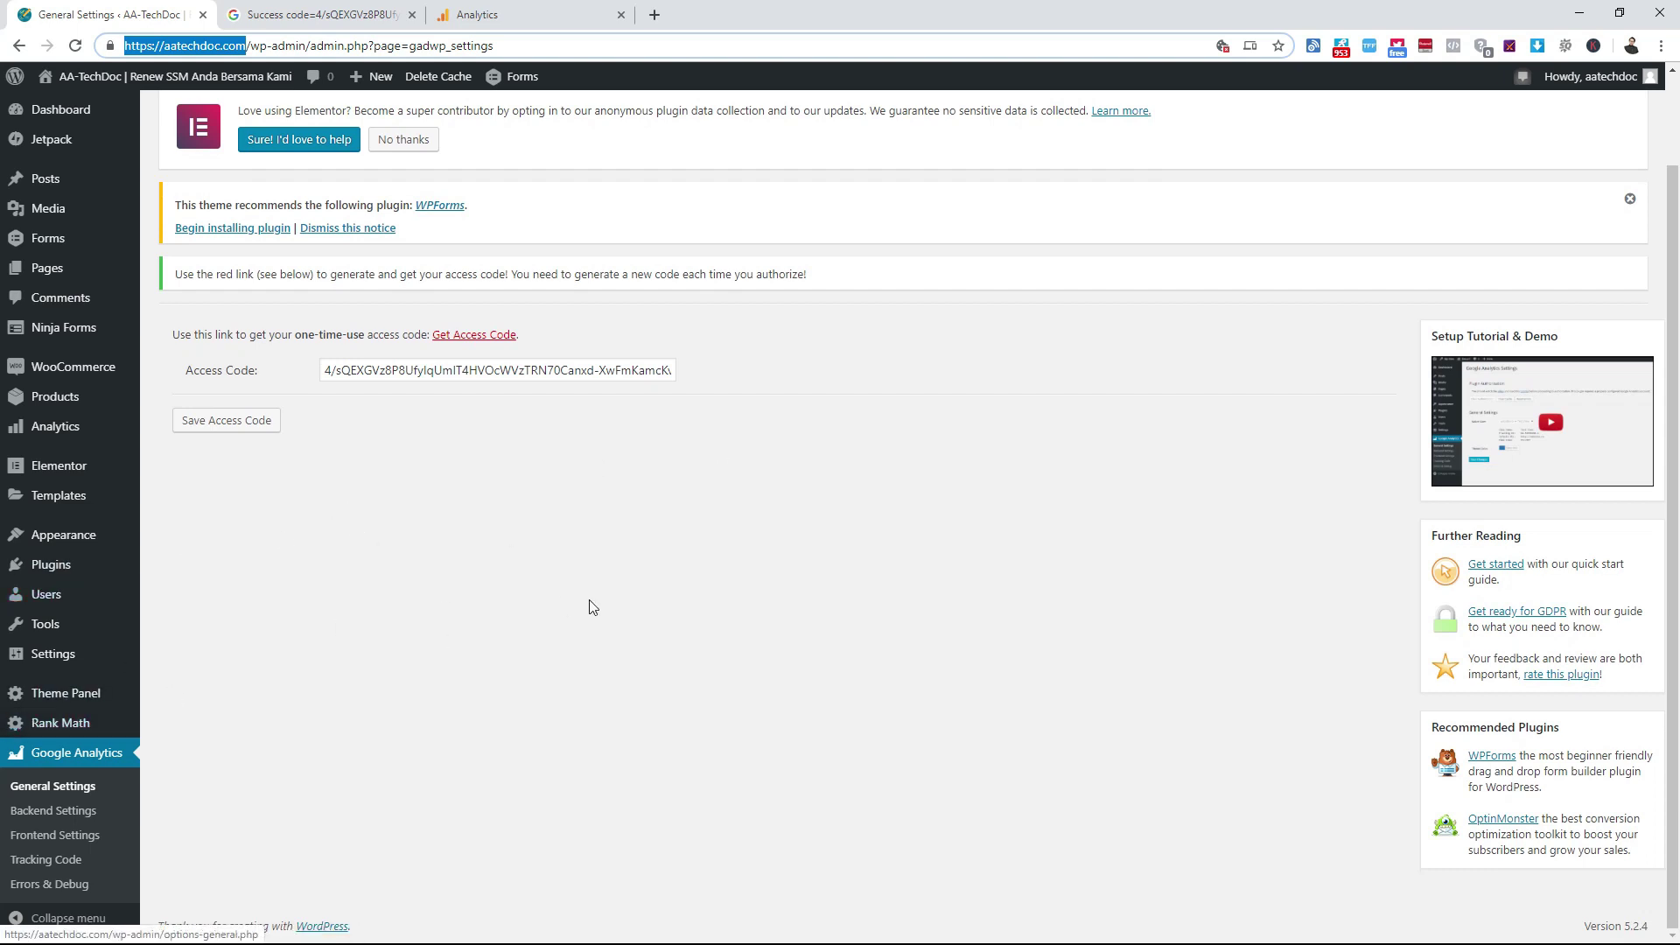
{"action": "mouse_move", "coordinate": [9, 570]}
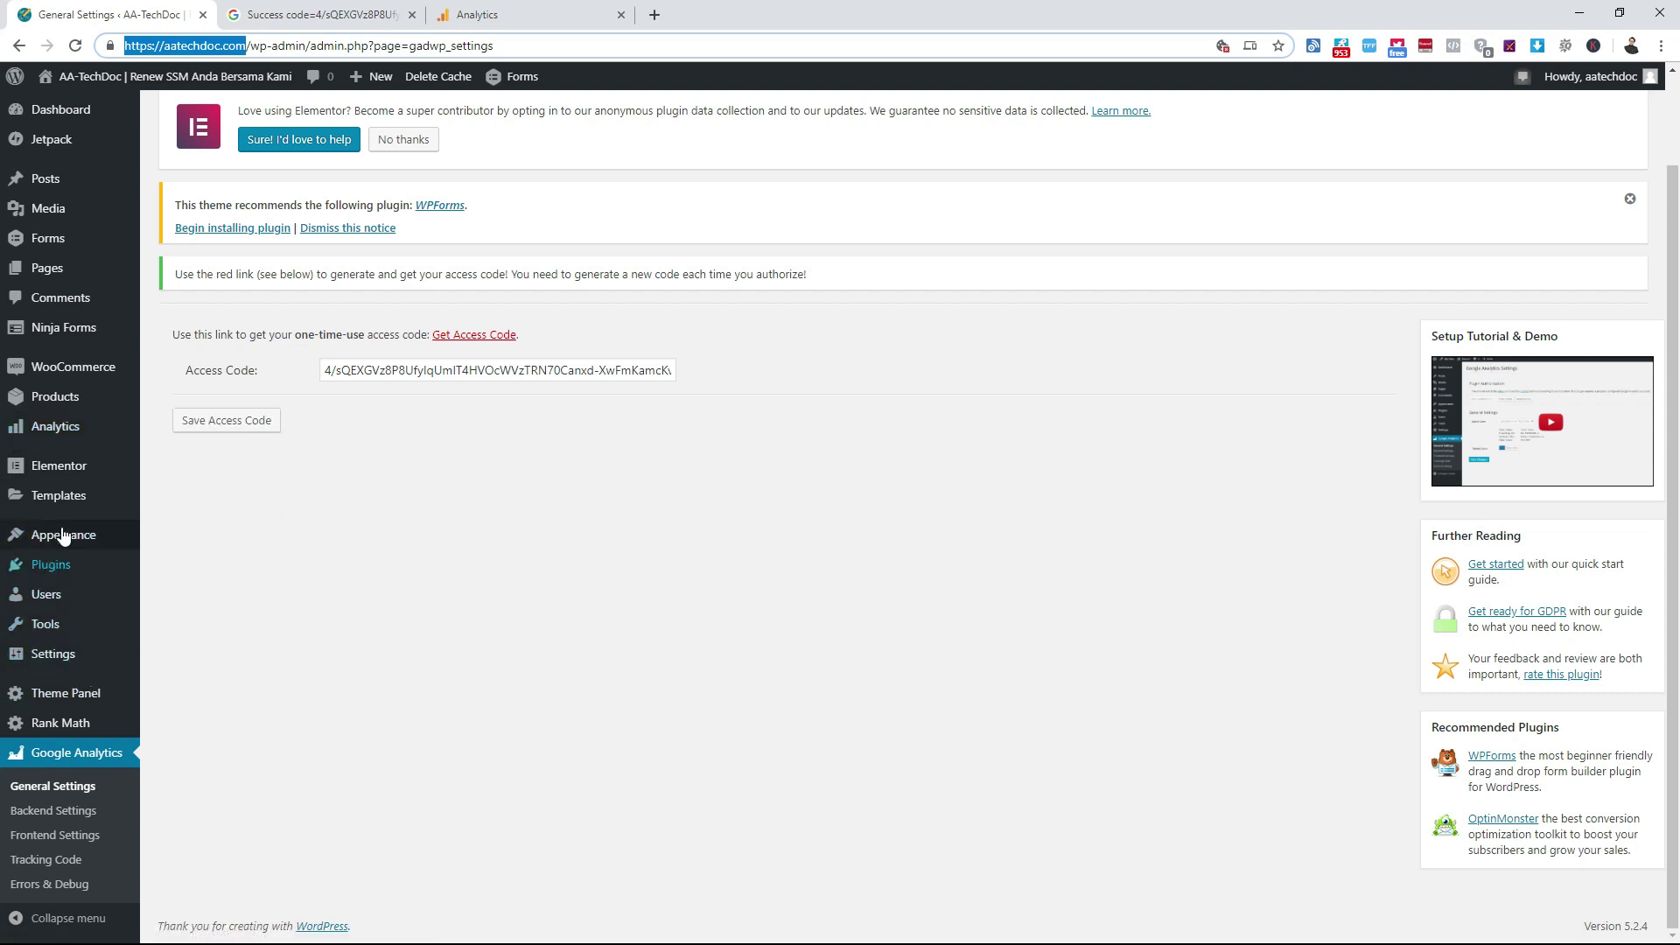
{"action": "mouse_move", "coordinate": [87, 654]}
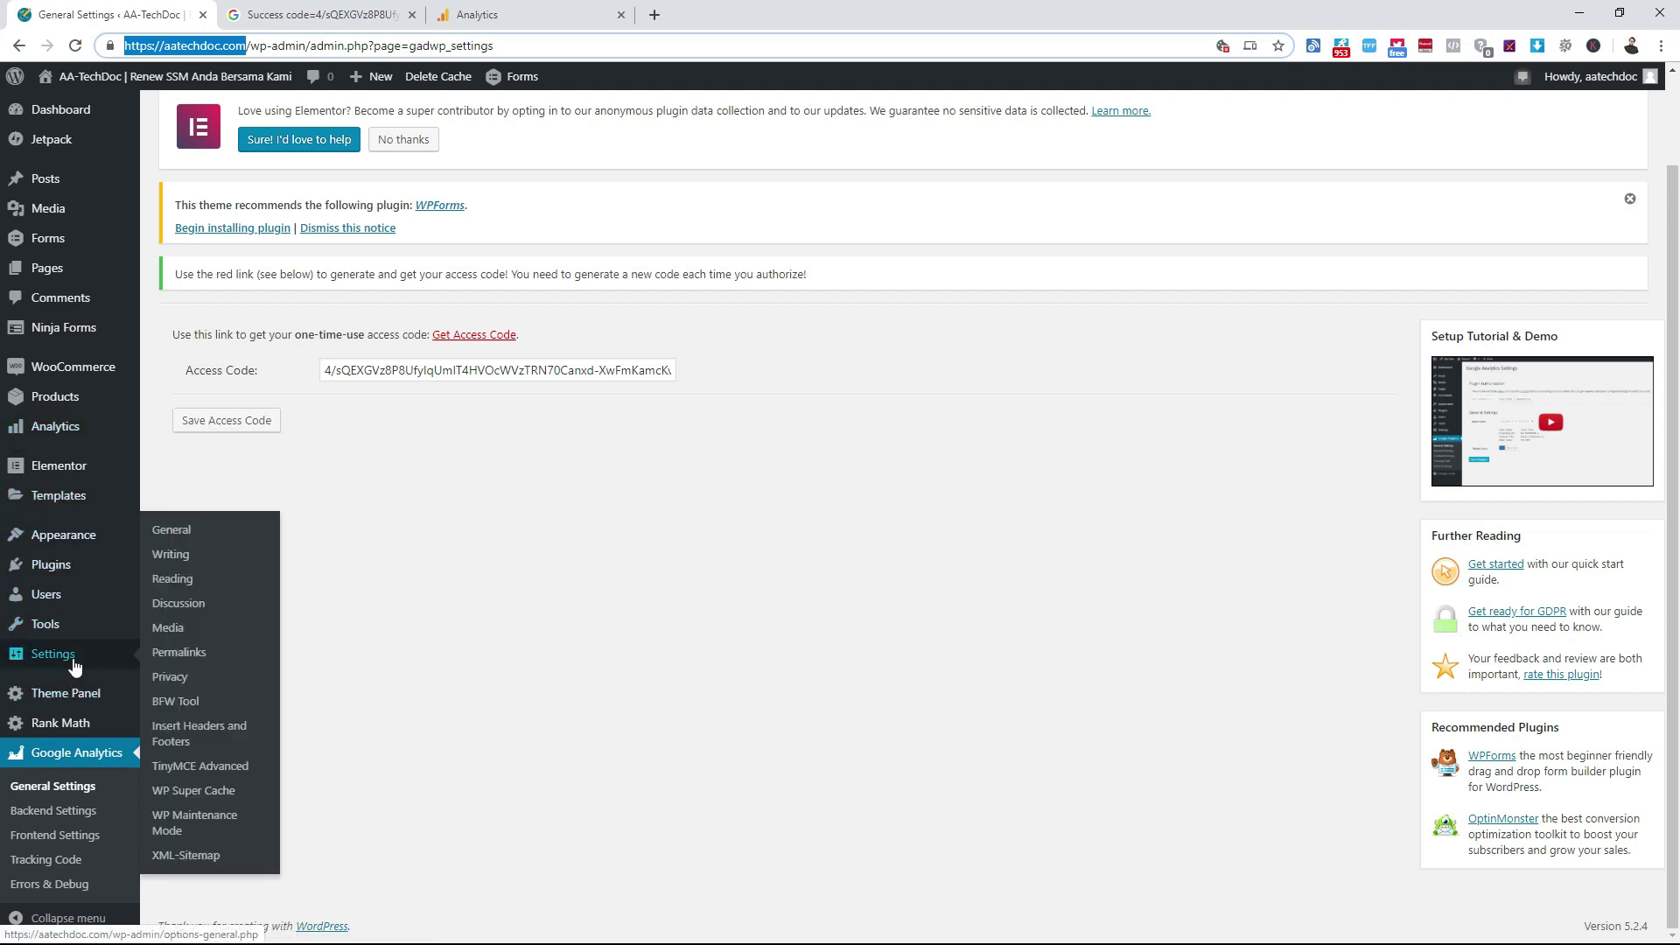
{"action": "left_click", "coordinate": [175, 742]}
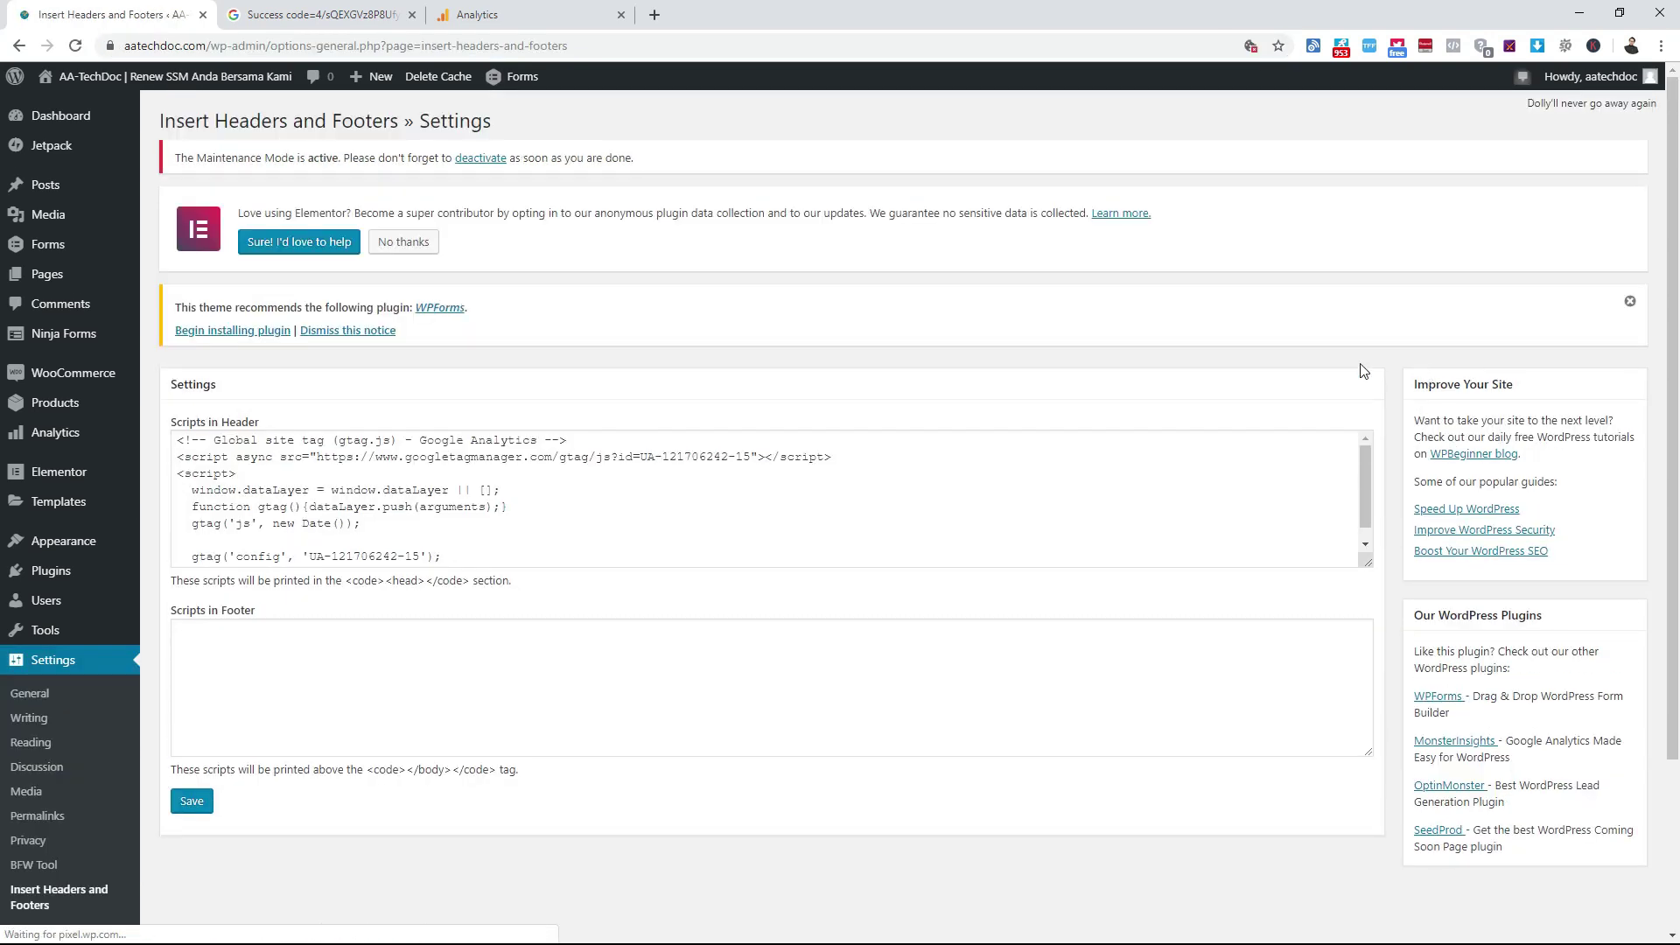
Replace the existing code in Scripts in Header with the copied Global Site Tag and save the settings.
{"action": "left_click", "coordinate": [421, 477]}
{"action": "key", "text": "ctrl+a"}
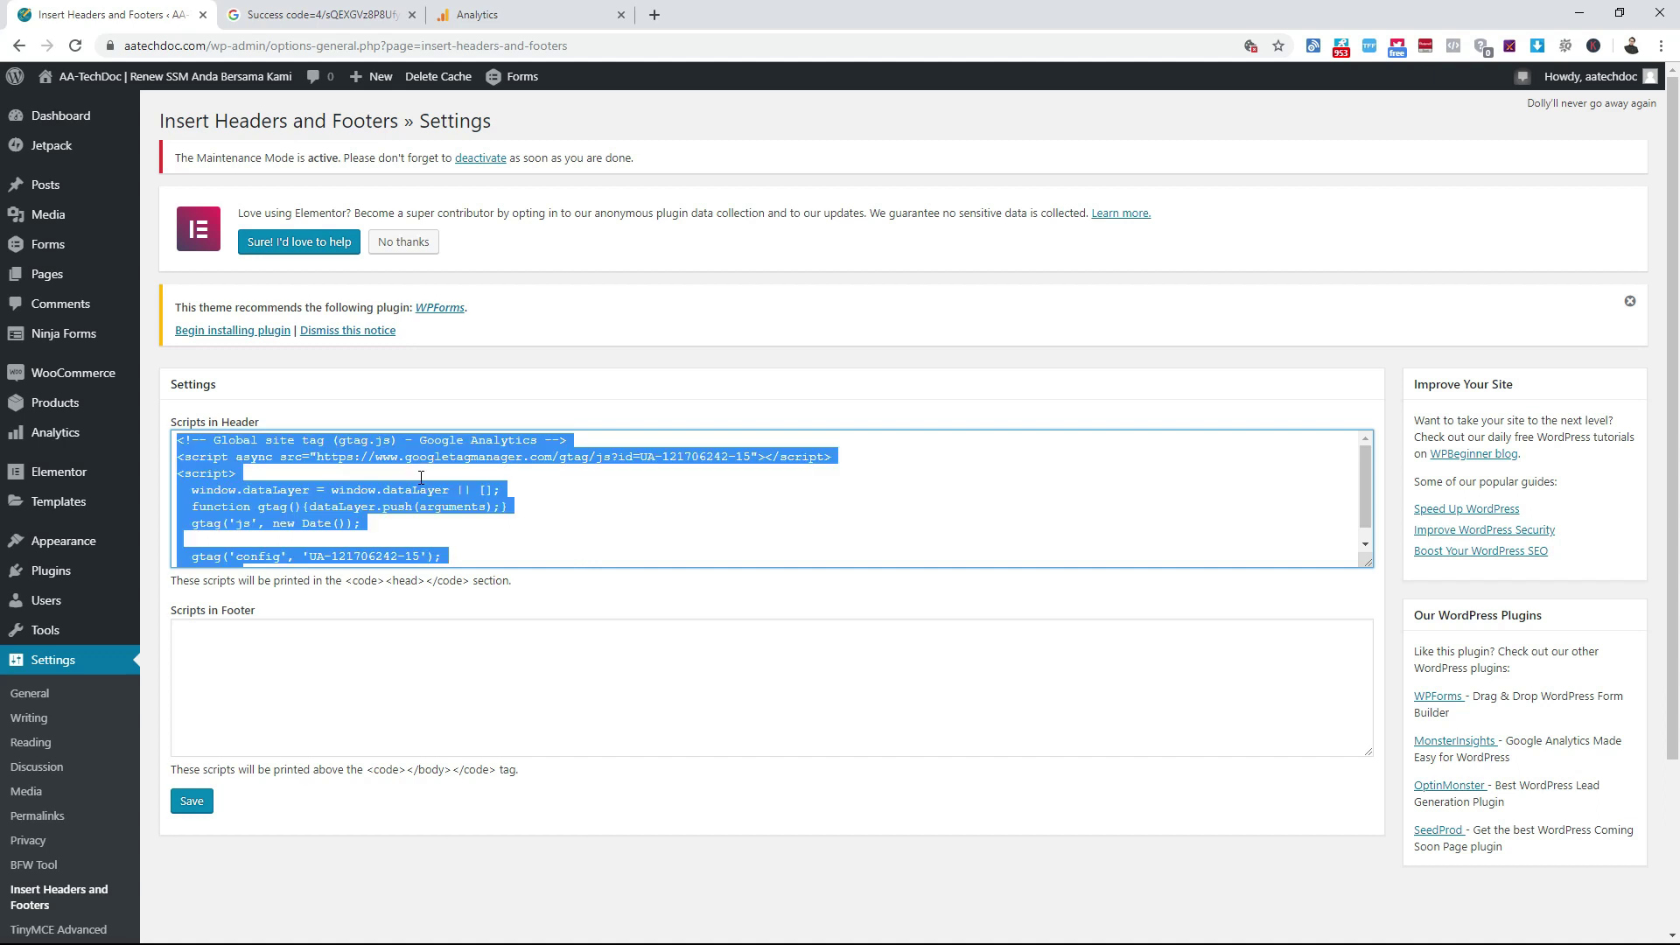
{"action": "key", "text": "ctrl+v"}
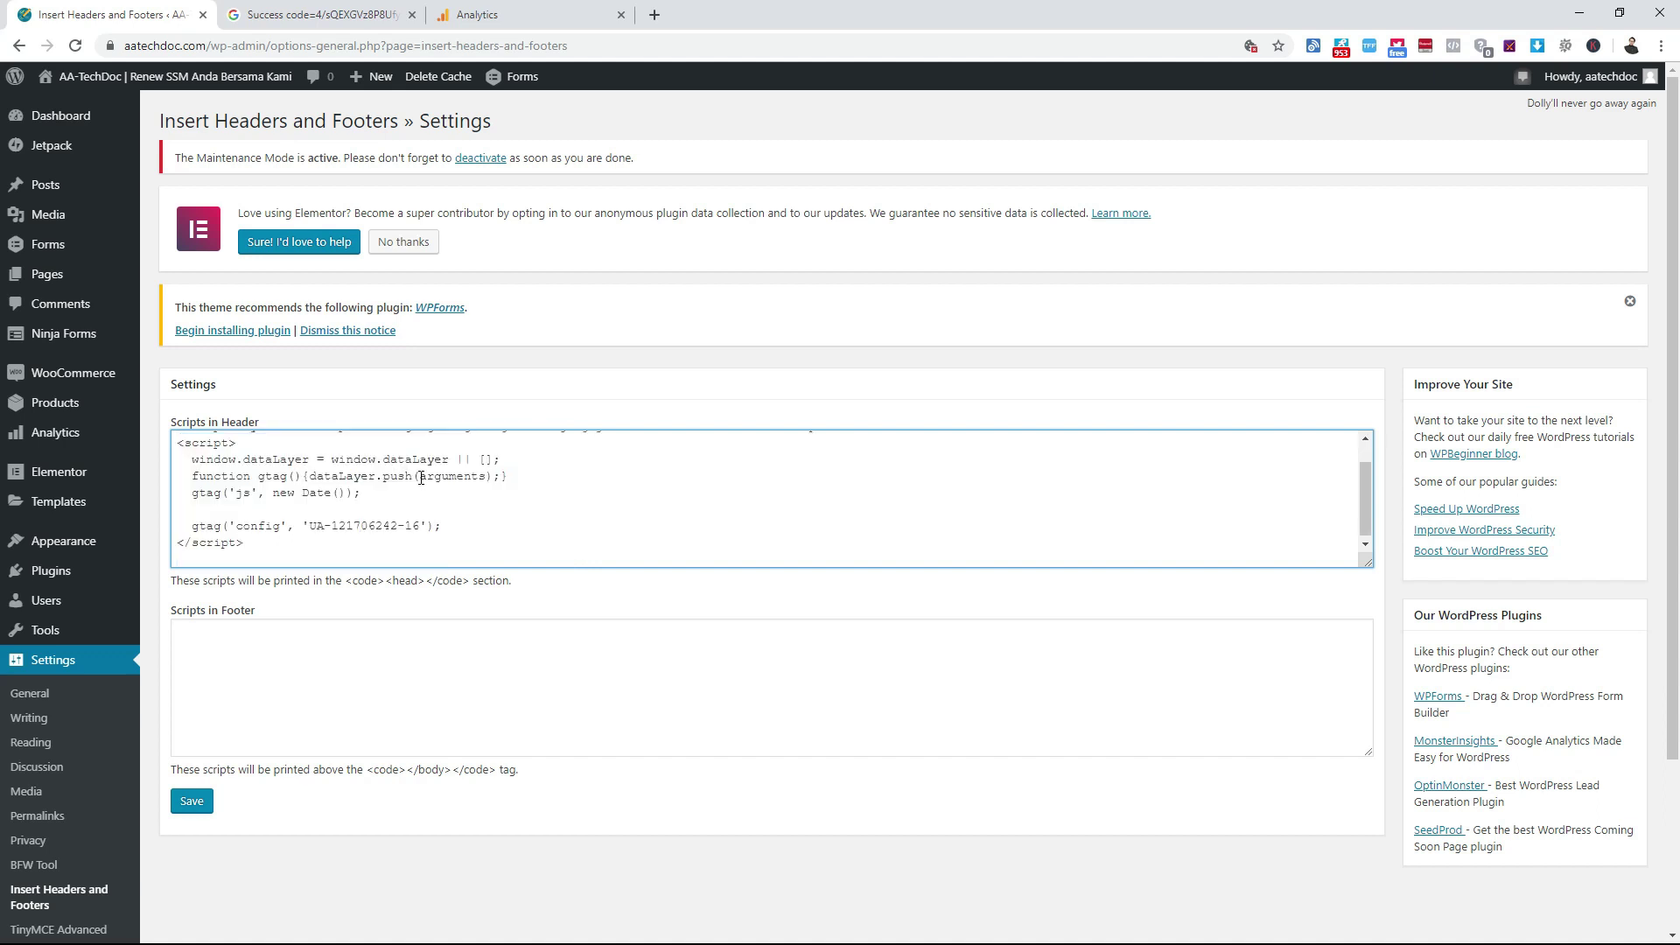
{"action": "left_click", "coordinate": [182, 803]}
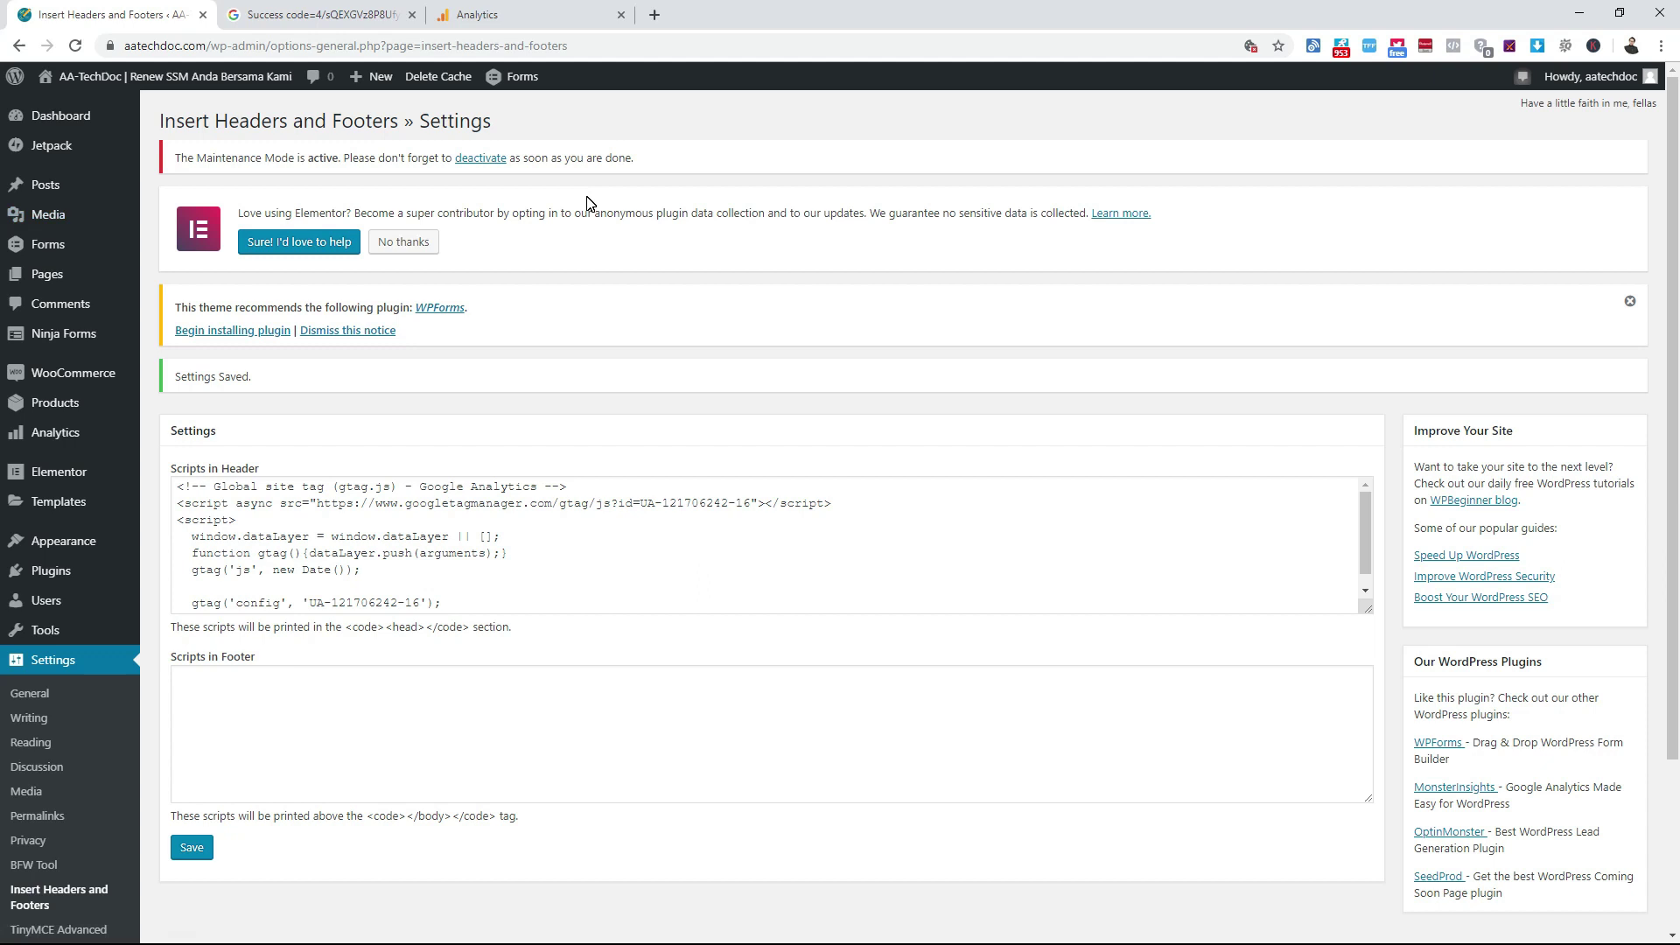
Open the Google Analytics plugin's general settings in WordPress and start the plugin authorization.
{"action": "left_click", "coordinate": [53, 442]}
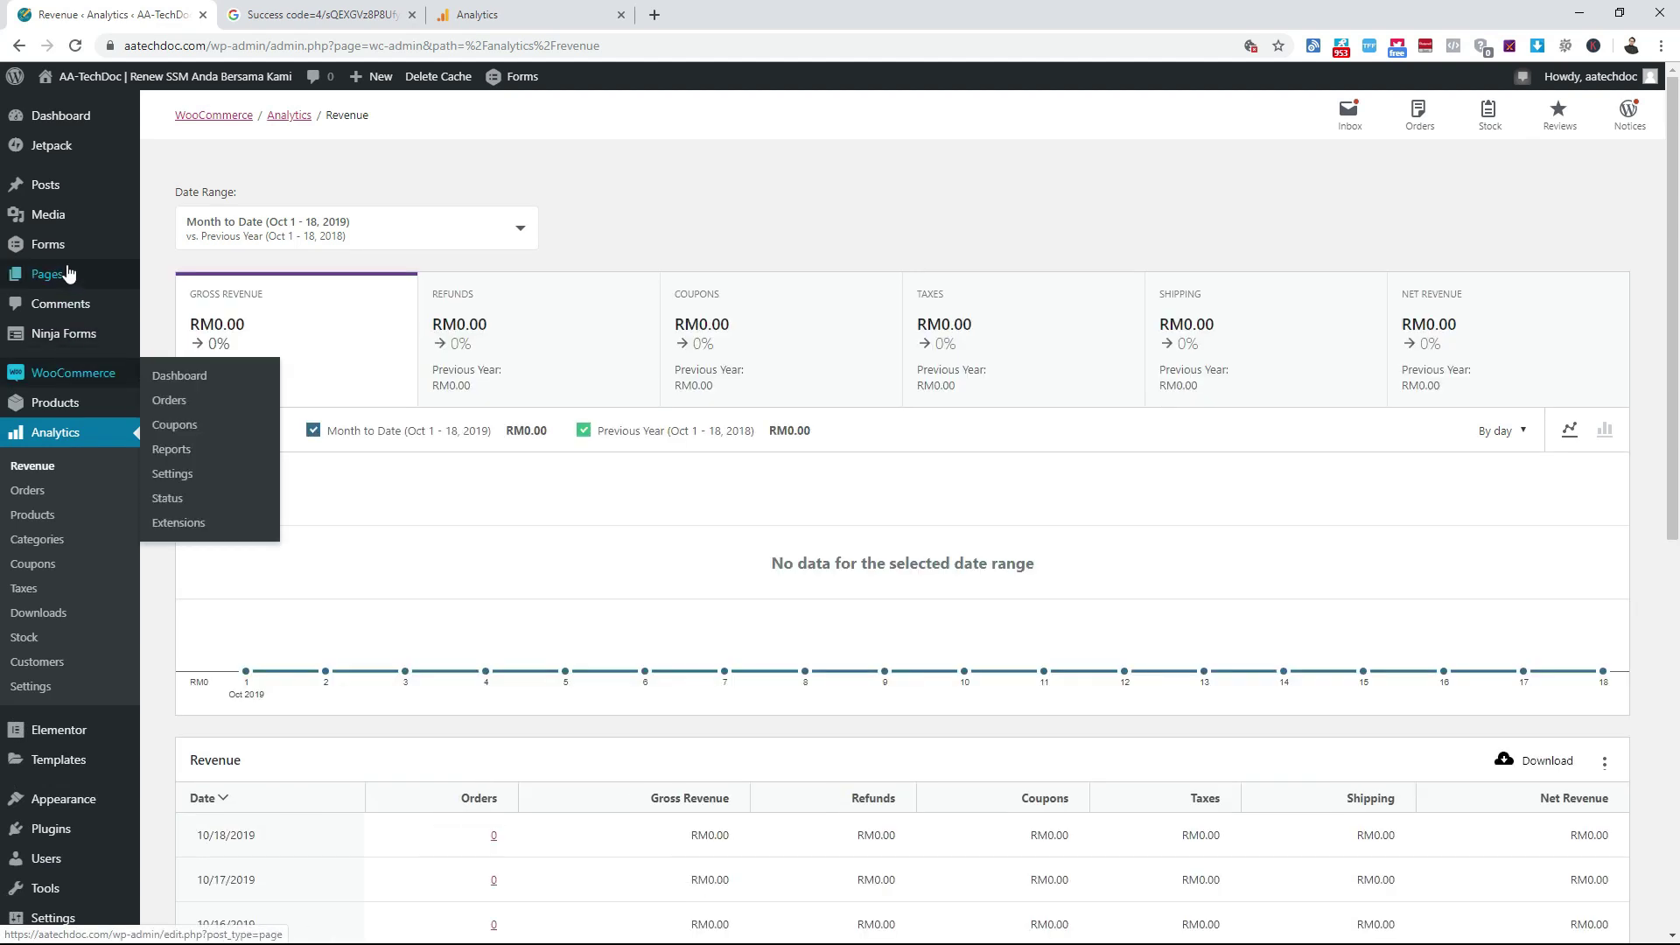
{"action": "left_click", "coordinate": [26, 830]}
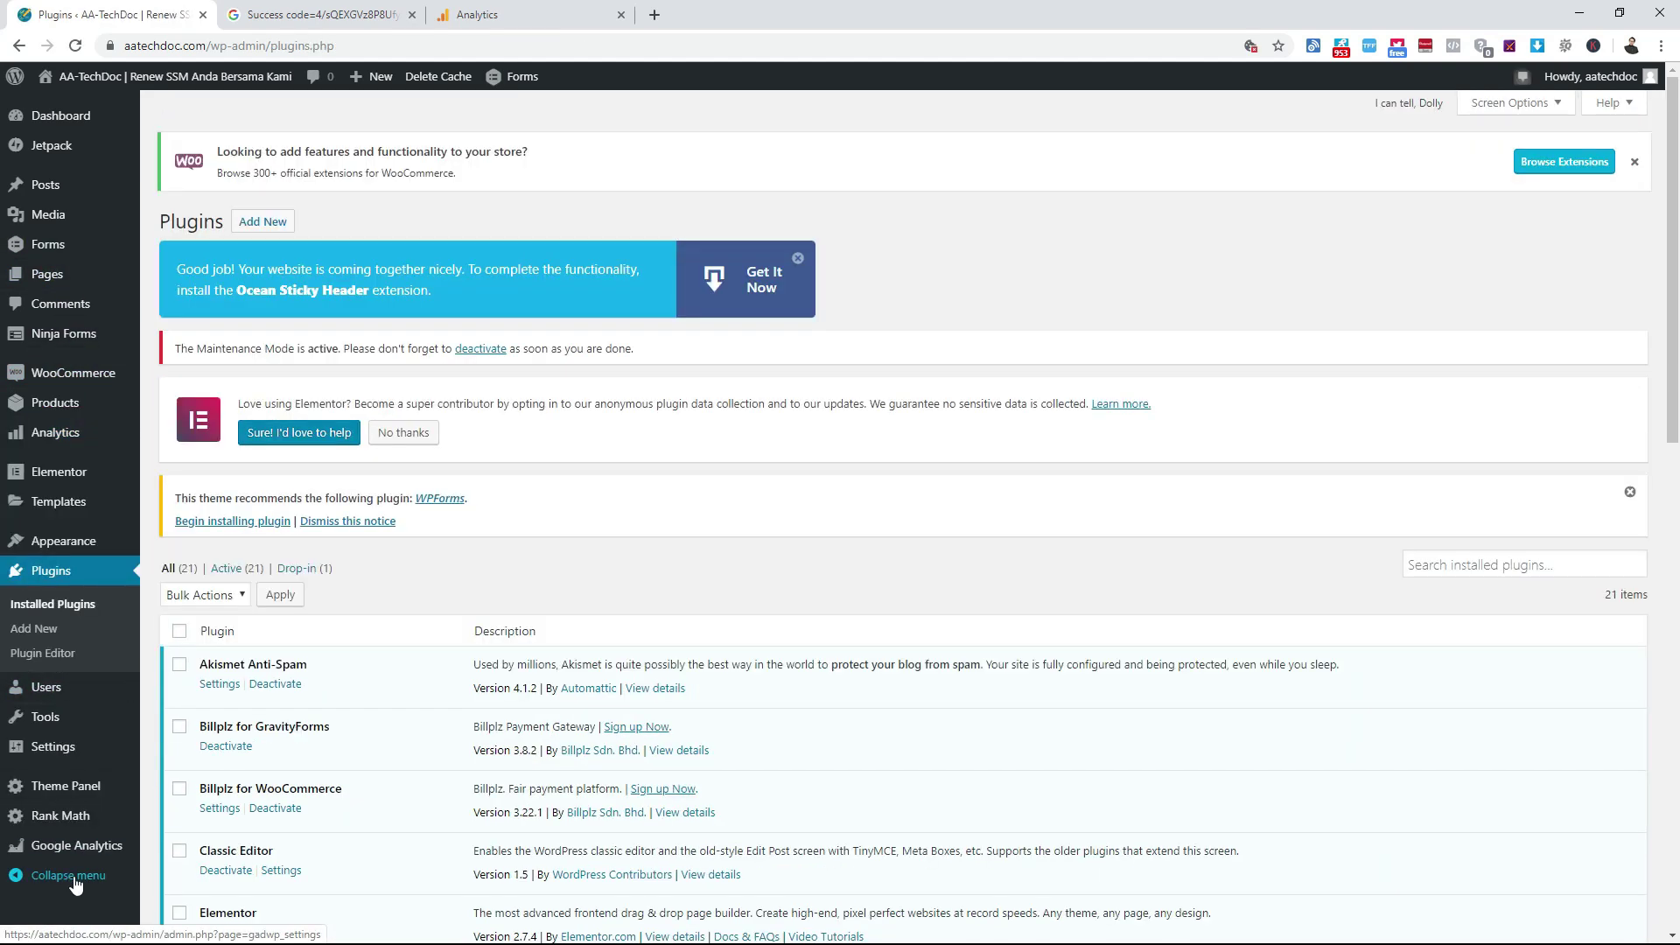
{"action": "mouse_move", "coordinate": [55, 853]}
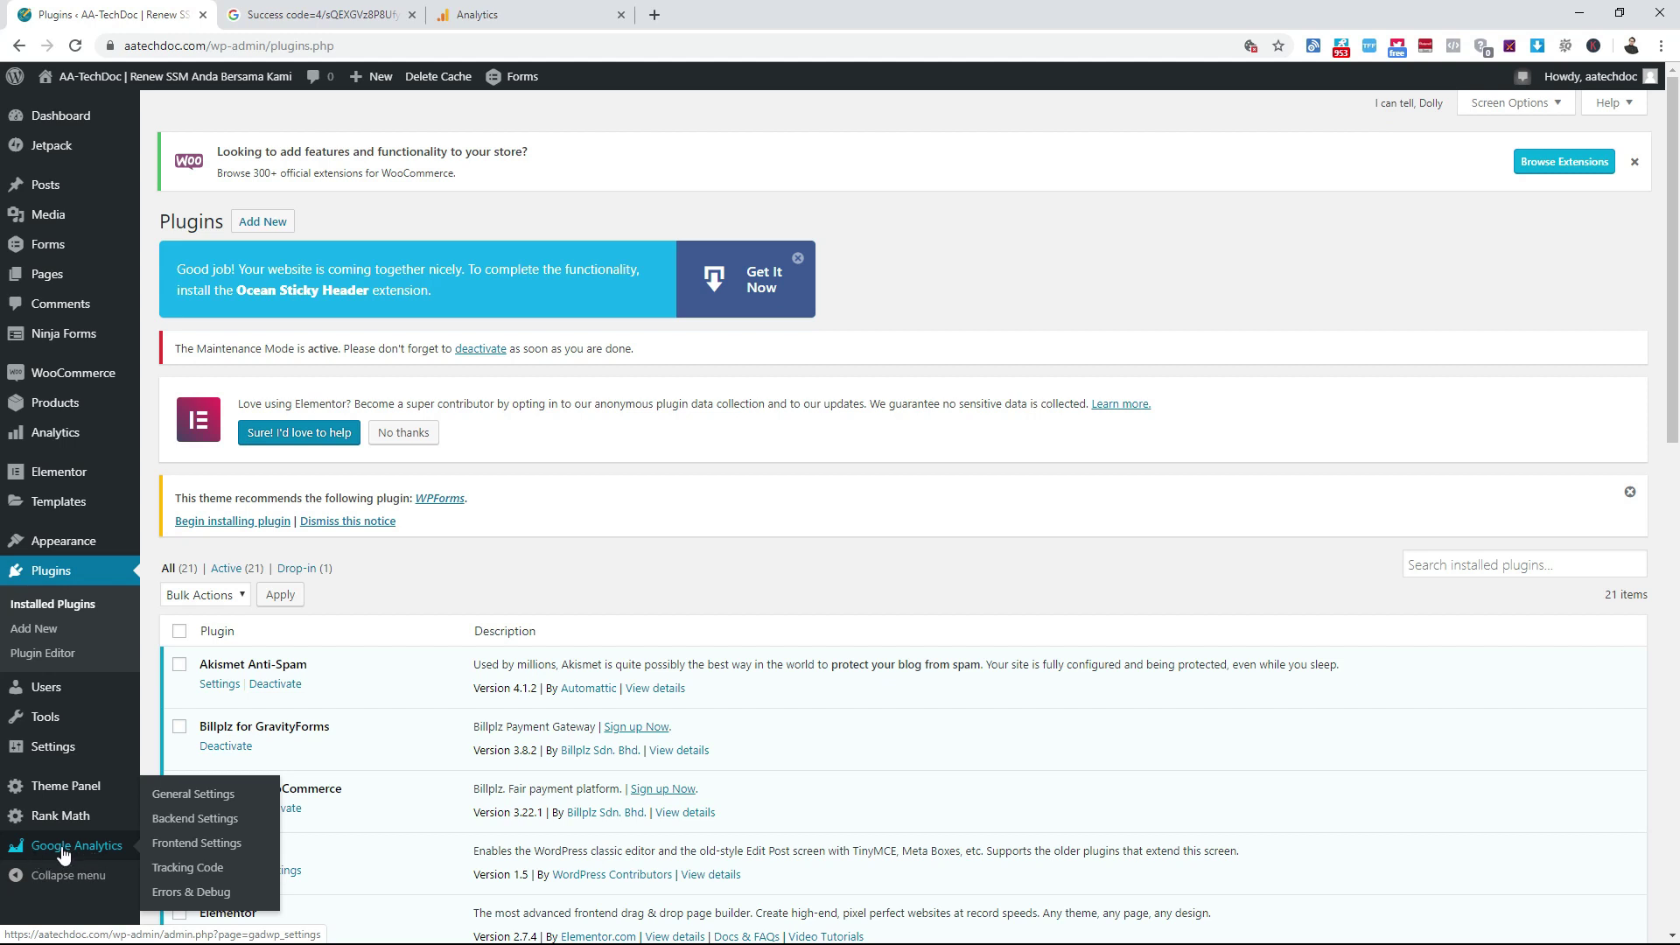
{"action": "left_click", "coordinate": [62, 855]}
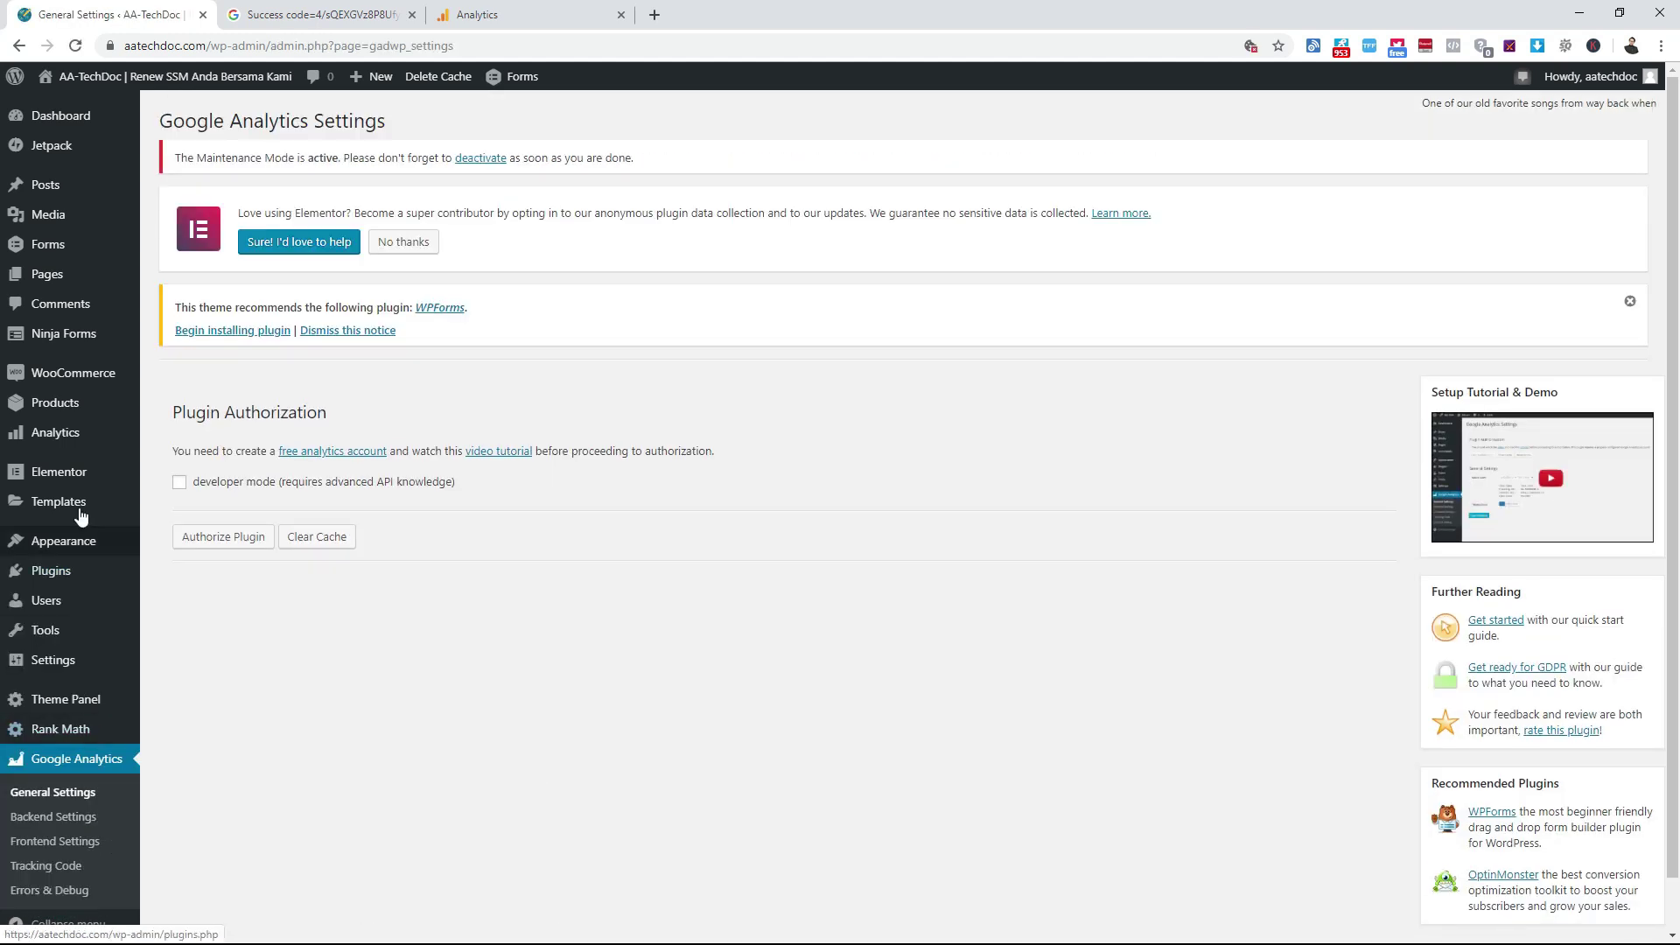
{"action": "left_click", "coordinate": [224, 537]}
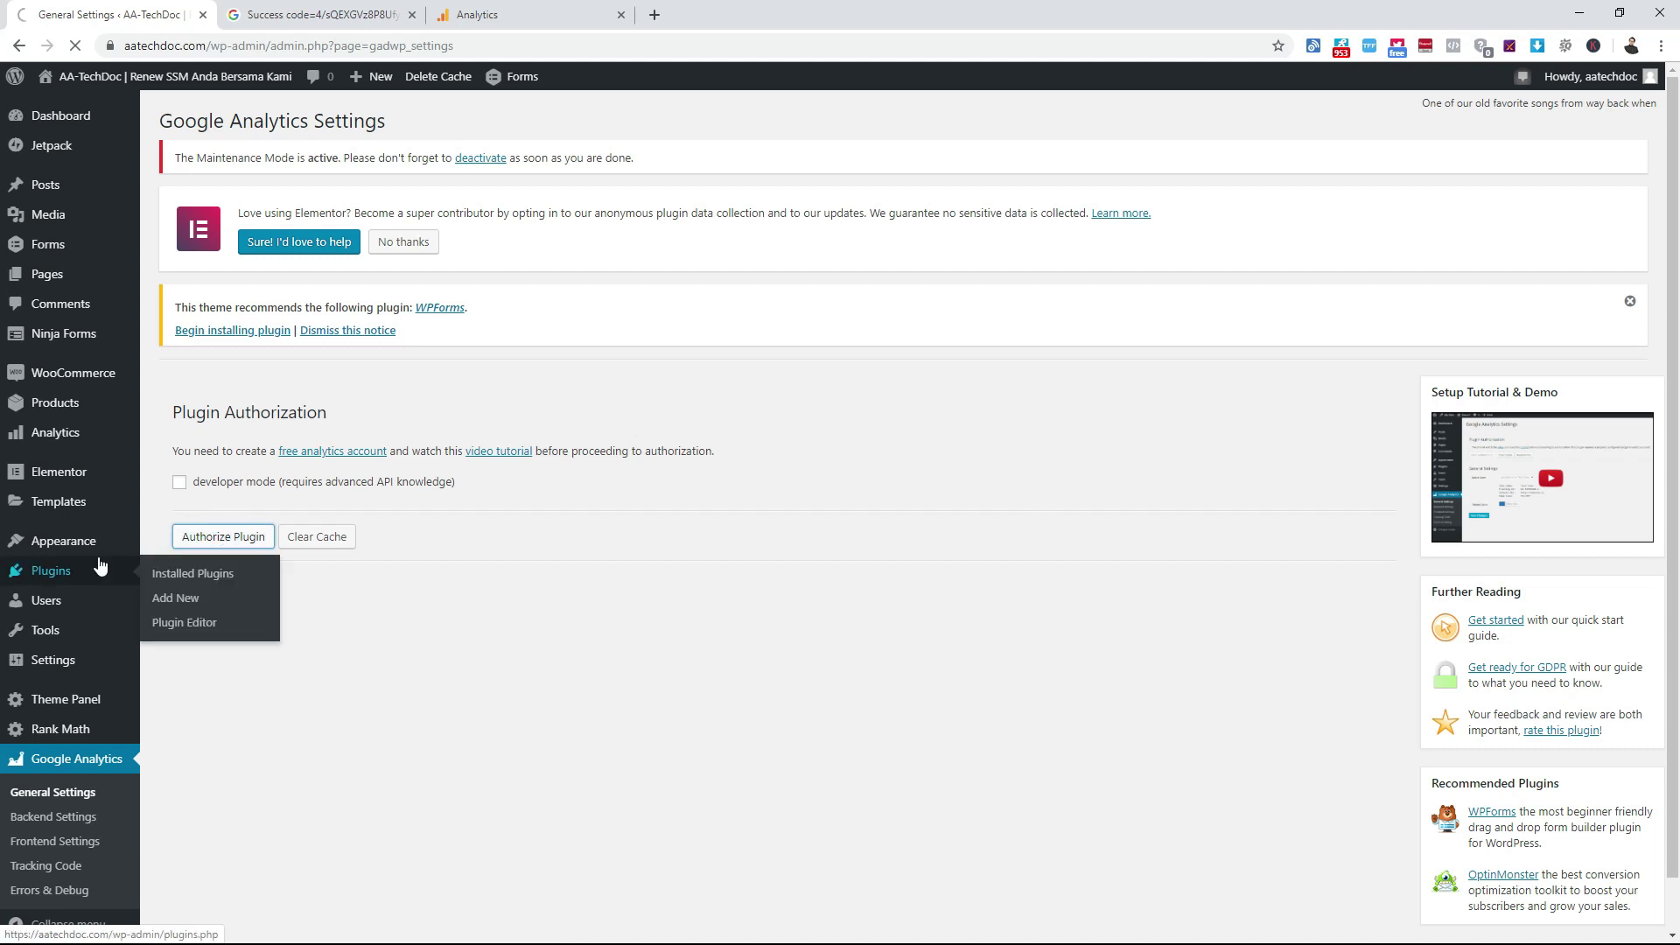
Request a one-time access code, allow ExactMetrics to view the Google Analytics data, and copy the generated code.
{"action": "left_click", "coordinate": [452, 477]}
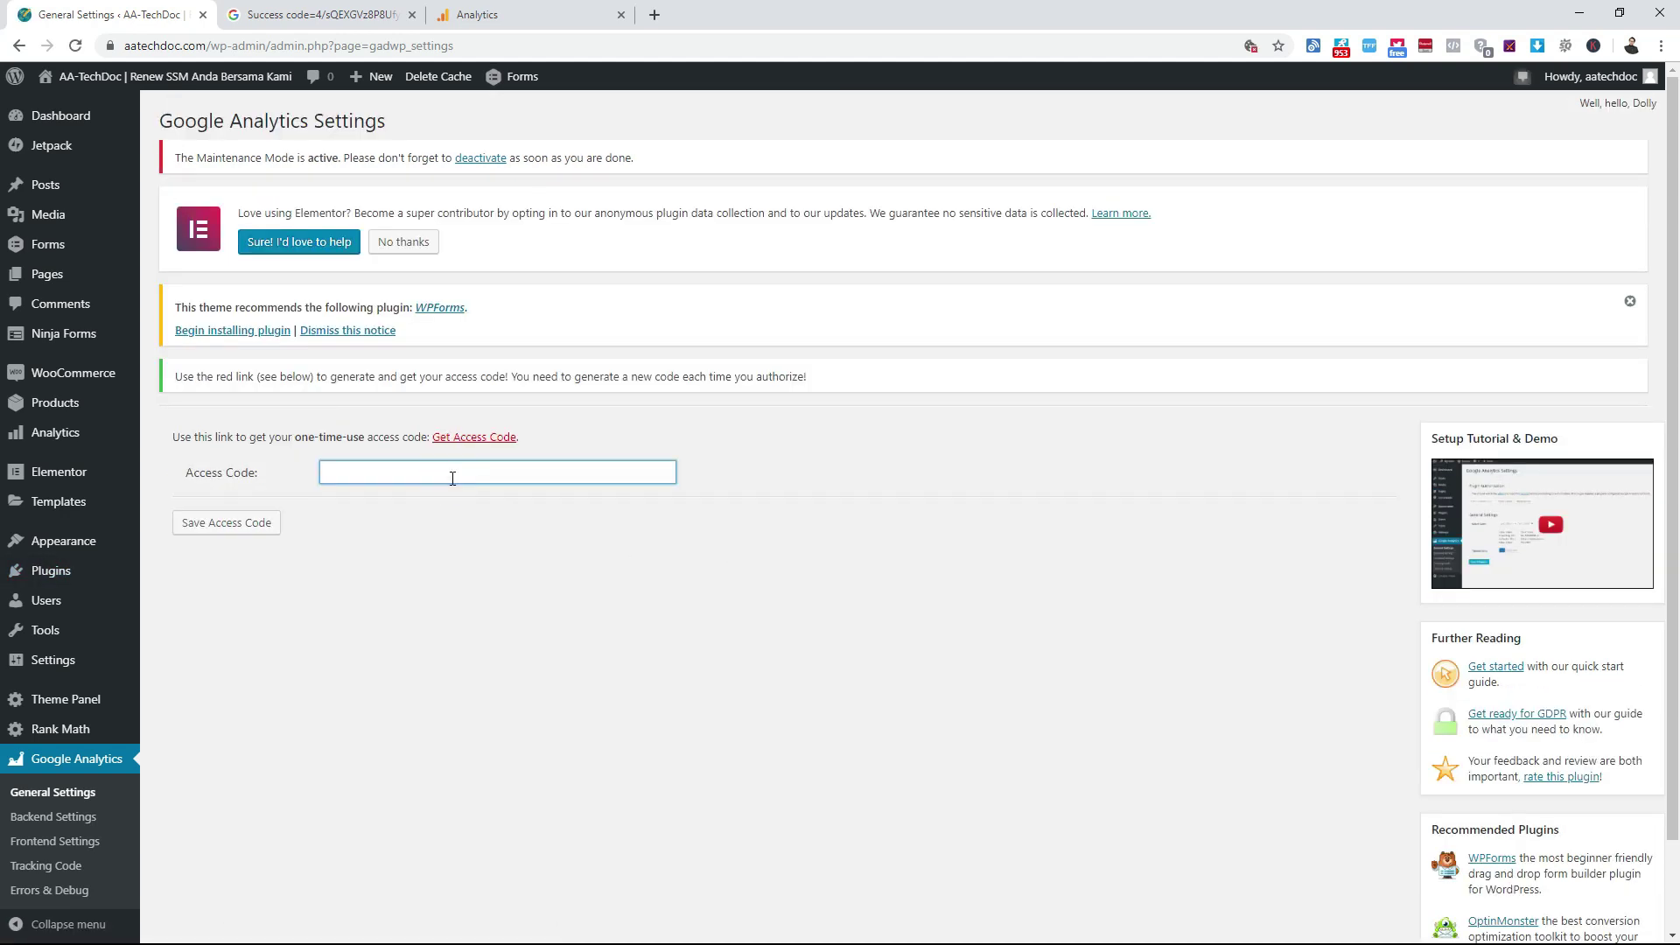
{"action": "left_click", "coordinate": [469, 442]}
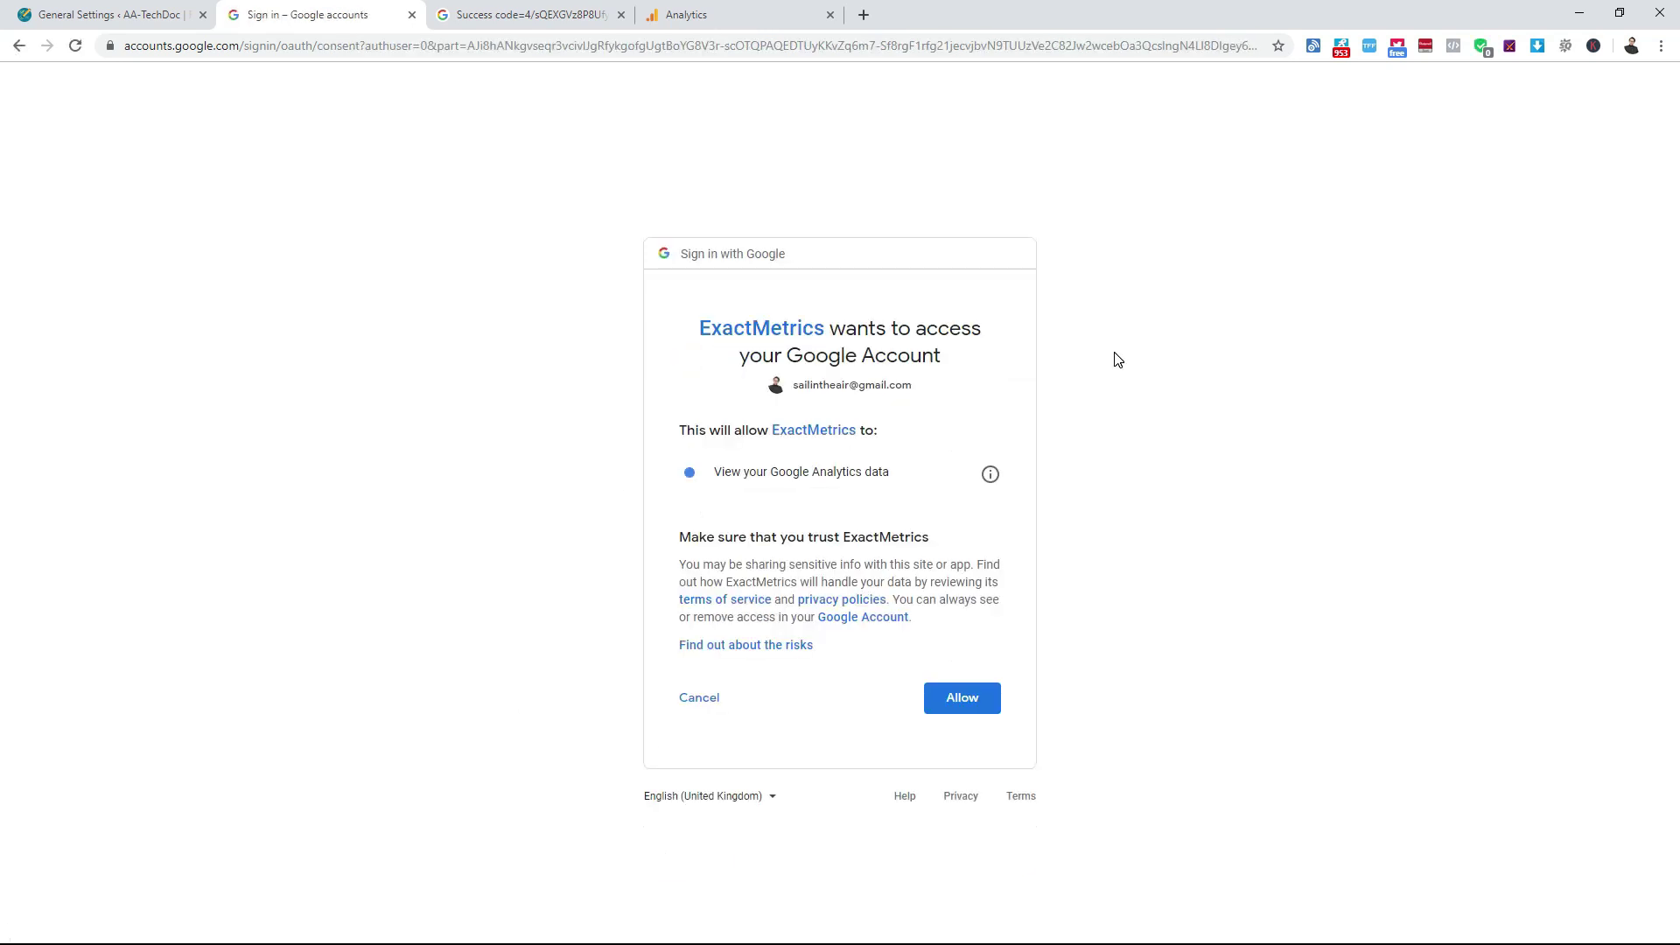
{"action": "left_click", "coordinate": [953, 694]}
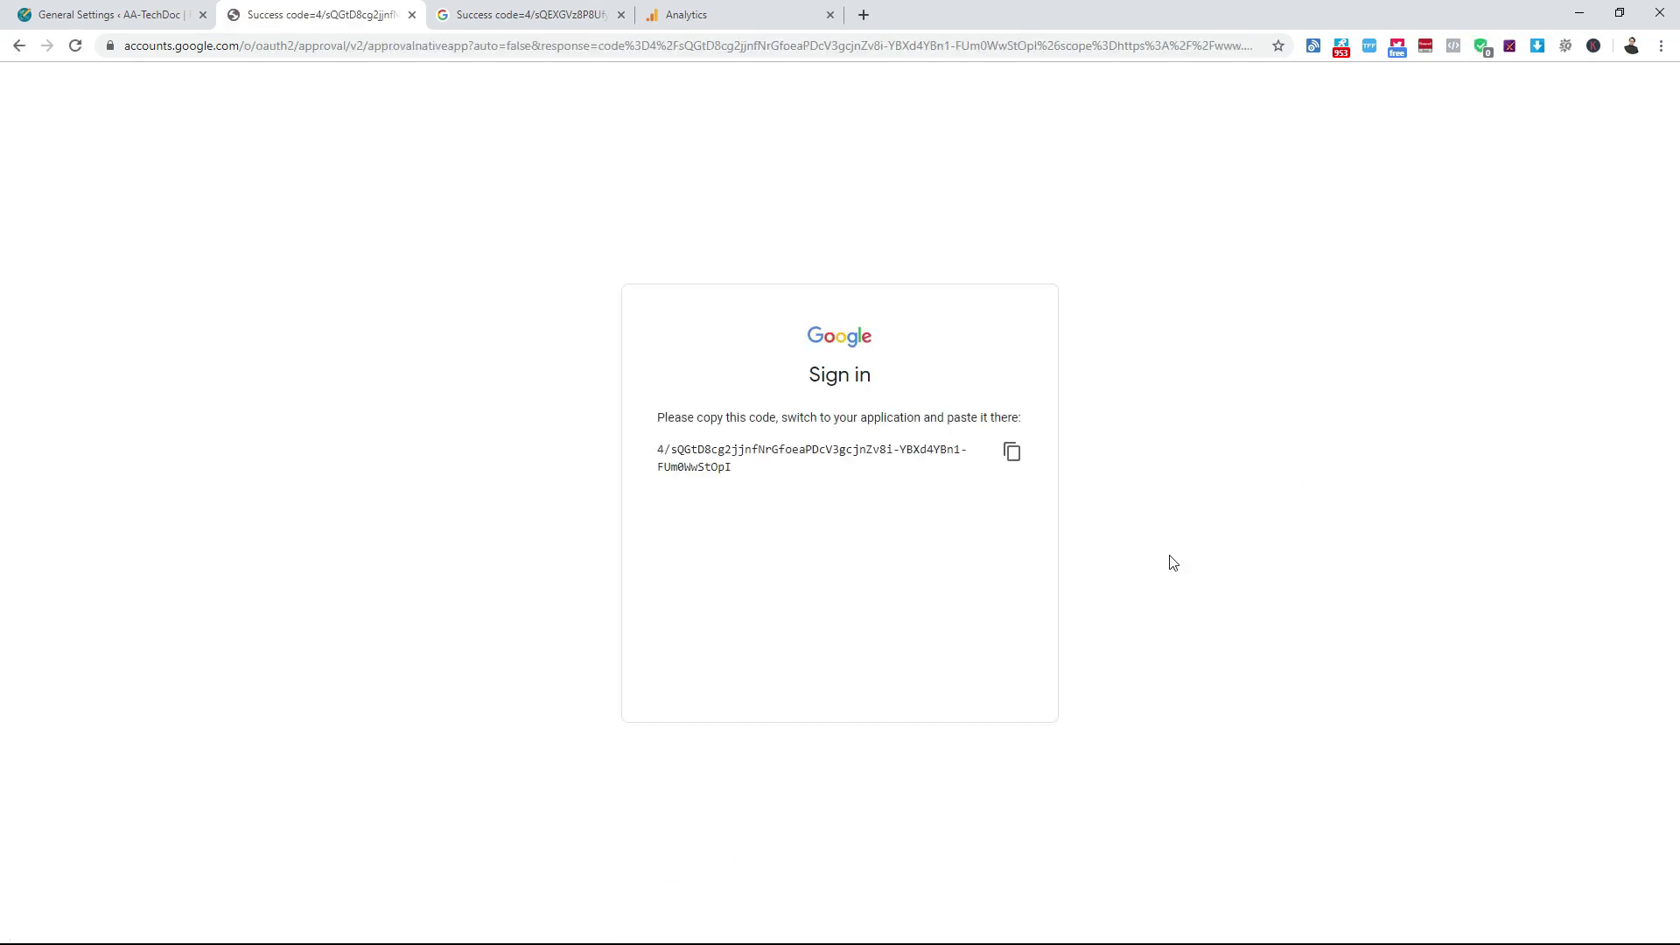
{"action": "left_click", "coordinate": [1012, 452]}
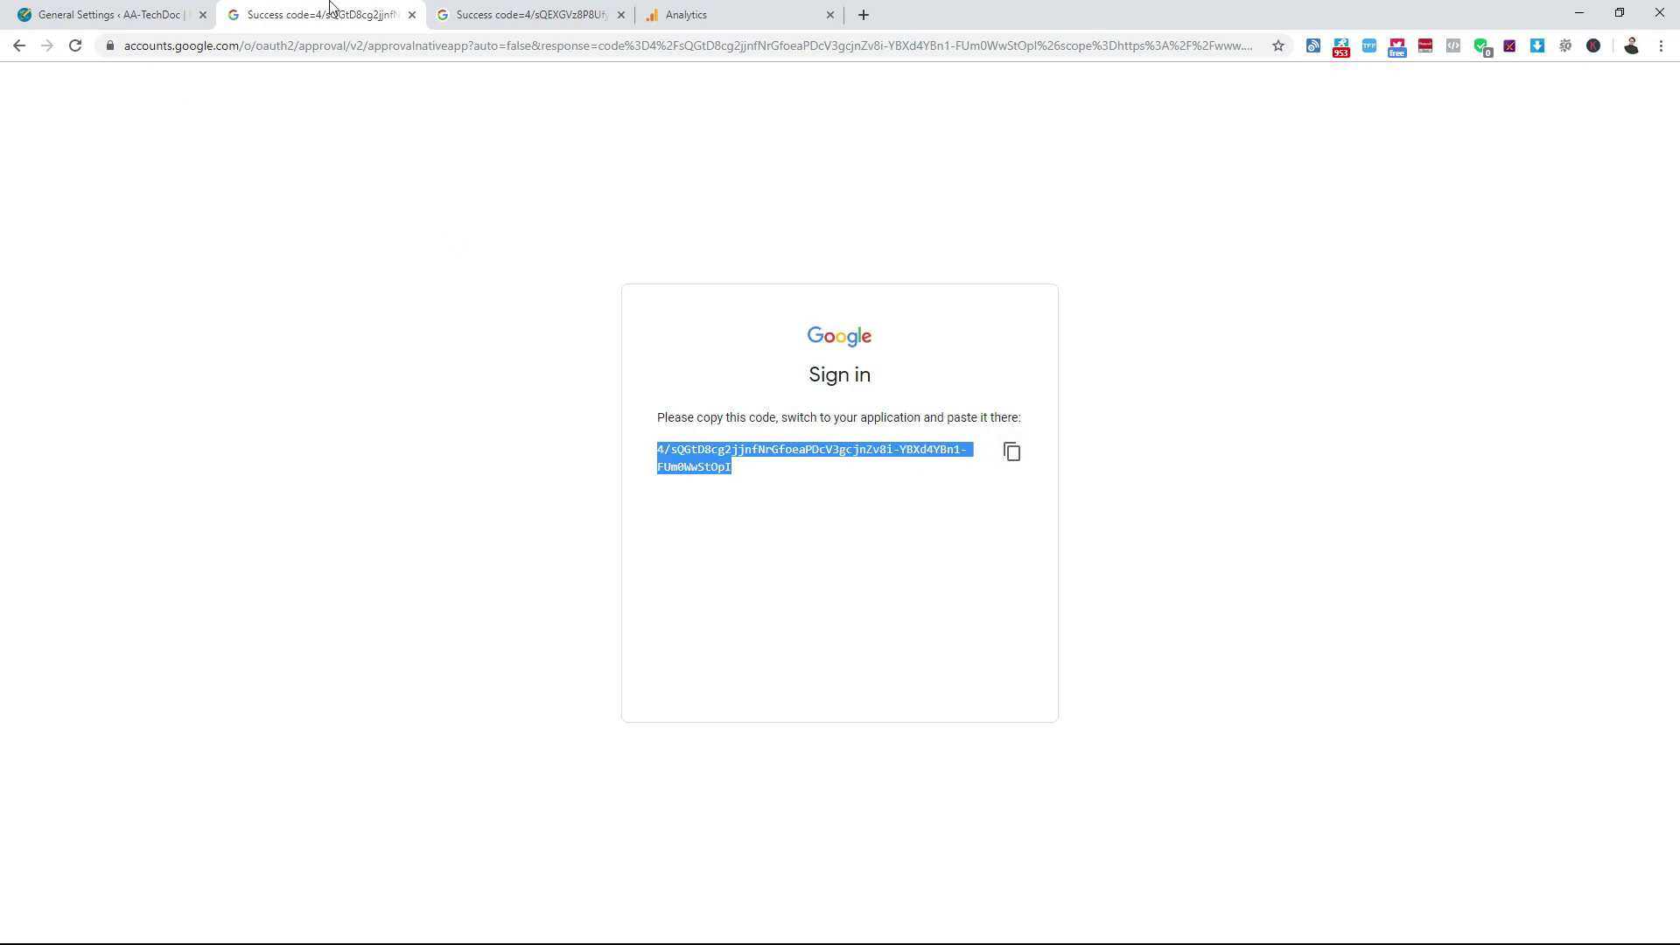
Paste the copied access code into the plugin's Access Code field on the WordPress site and save it.
{"action": "left_click", "coordinate": [113, 14]}
{"action": "left_click", "coordinate": [343, 468]}
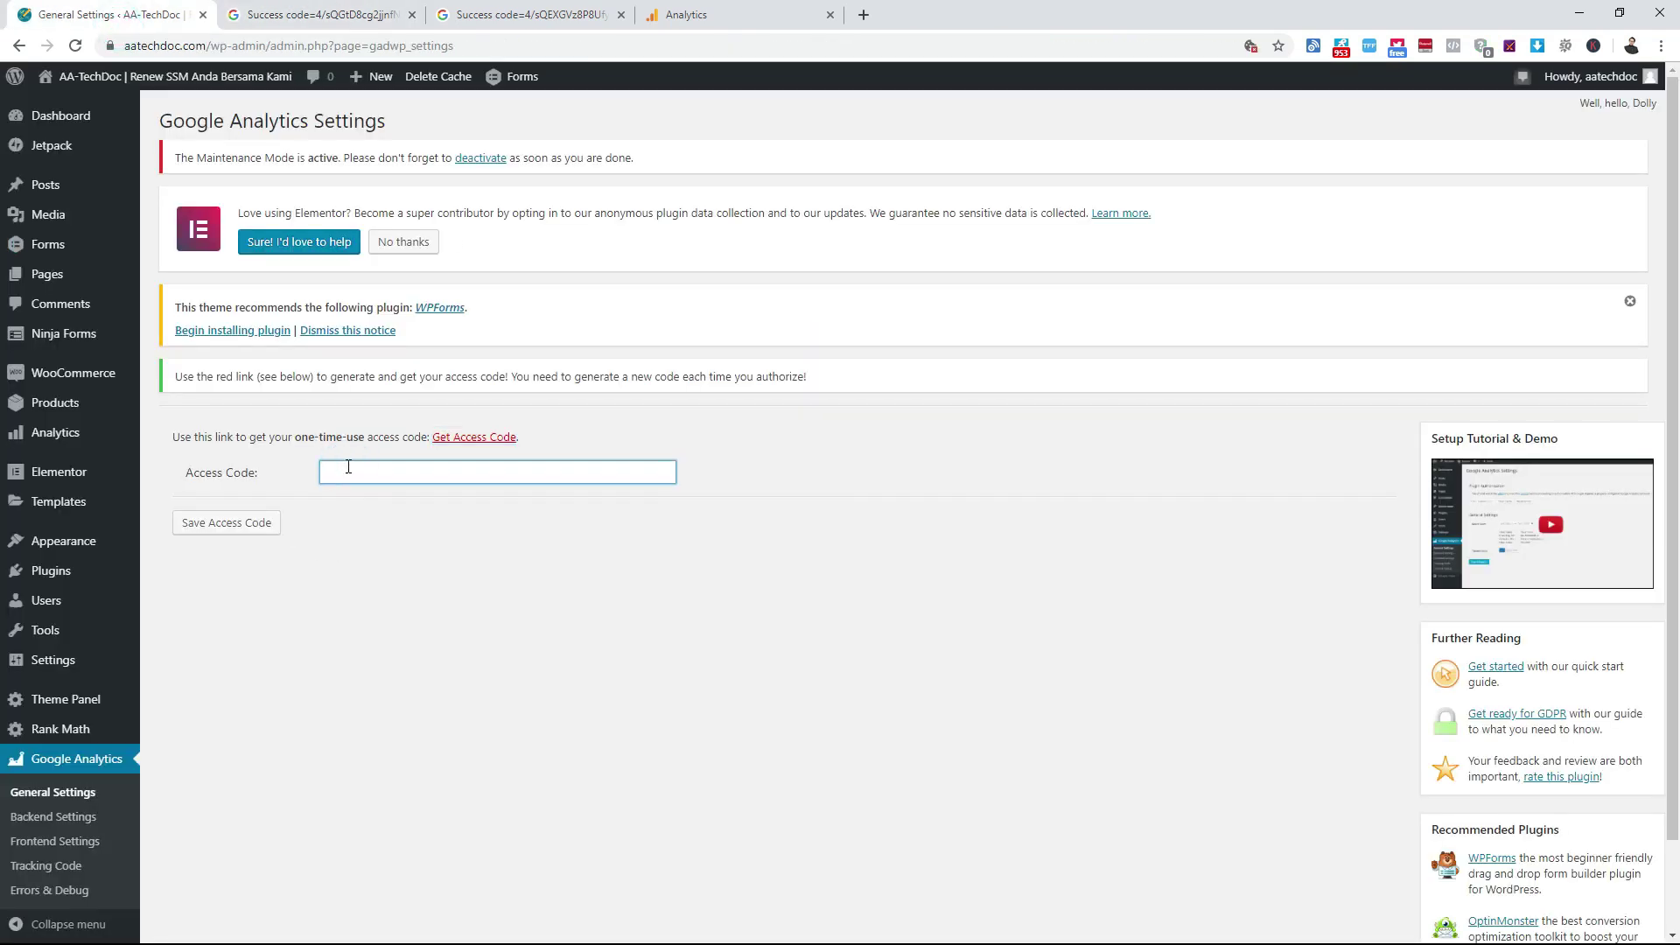
{"action": "key", "text": "ctrl+v"}
{"action": "left_click", "coordinate": [233, 525]}
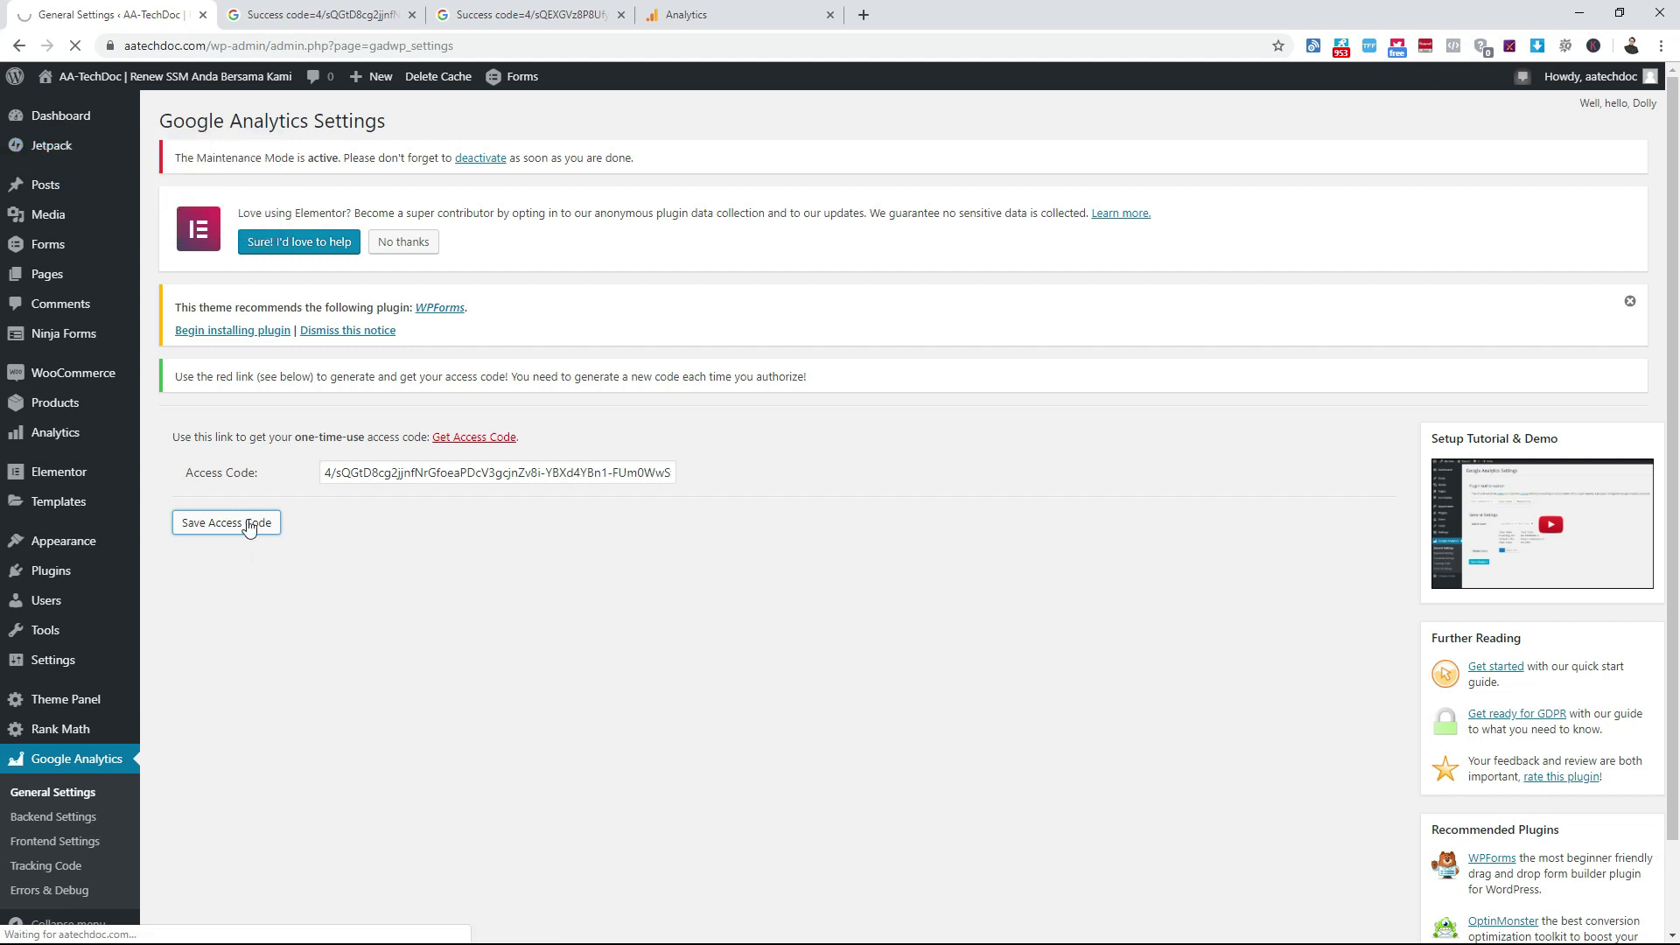
Lock the plugin's view selection to aatechdoc.com ⇒ All Web Site Data.
{"action": "scroll", "coordinate": [302, 506], "scroll_direction": "down", "scroll_amount": 1}
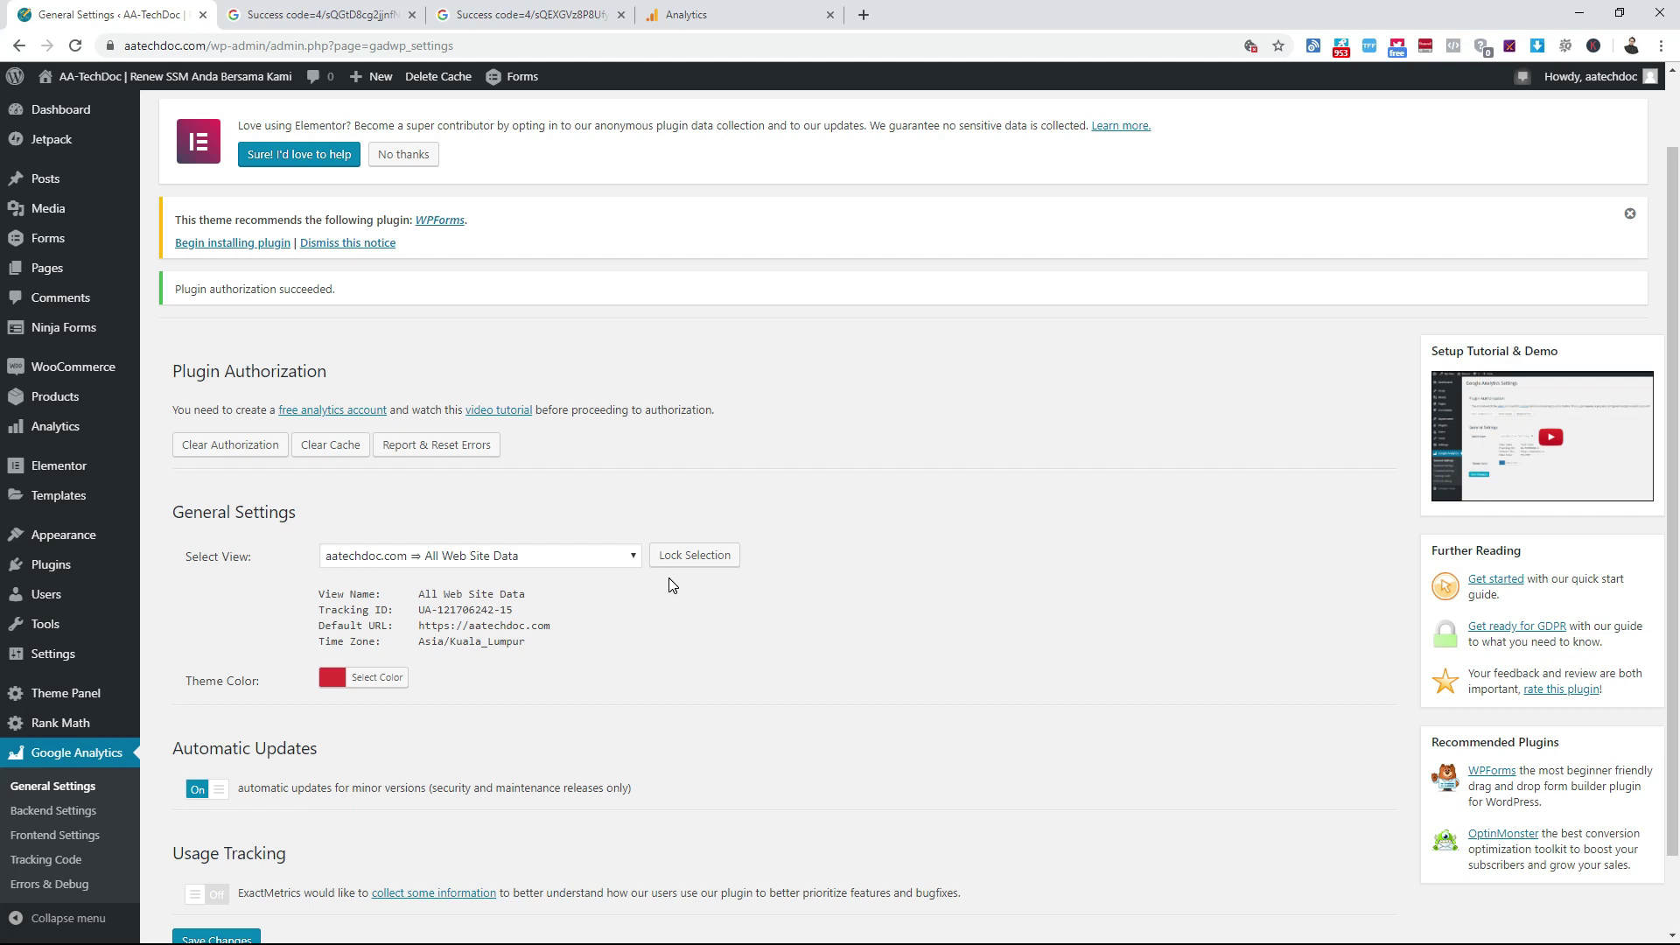
{"action": "left_click", "coordinate": [690, 557]}
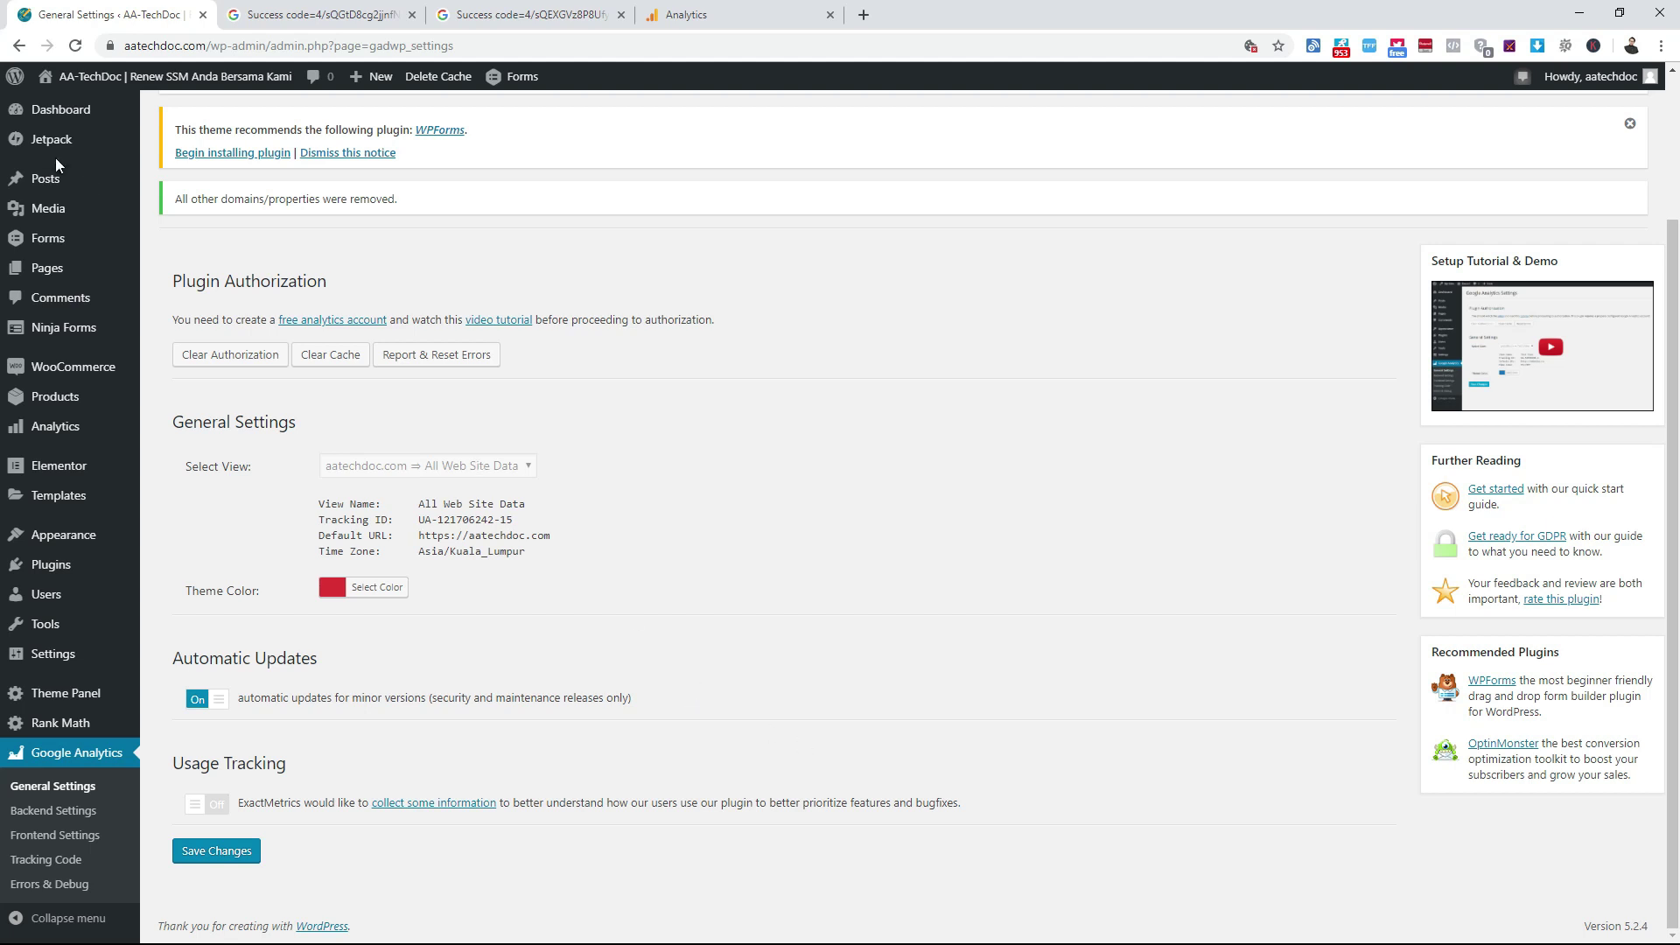
Open the WordPress dashboard, check the Google Analytics Dashboard box in the screen options, and examine its widget.
{"action": "left_click", "coordinate": [70, 112]}
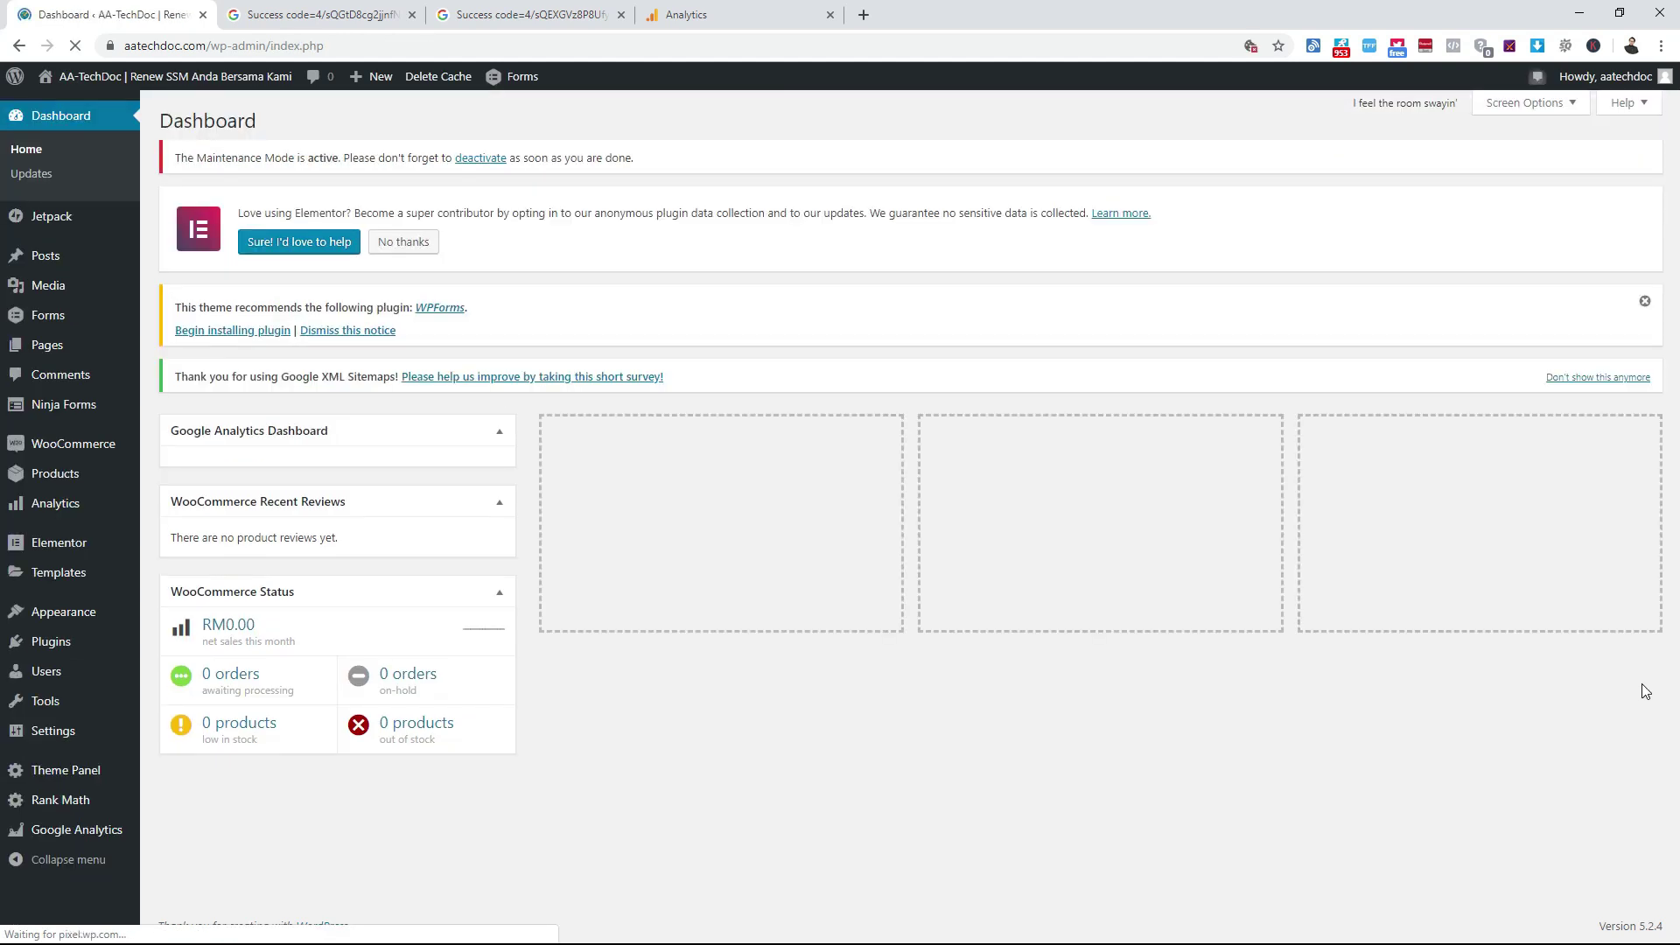
{"action": "left_click", "coordinate": [1521, 107]}
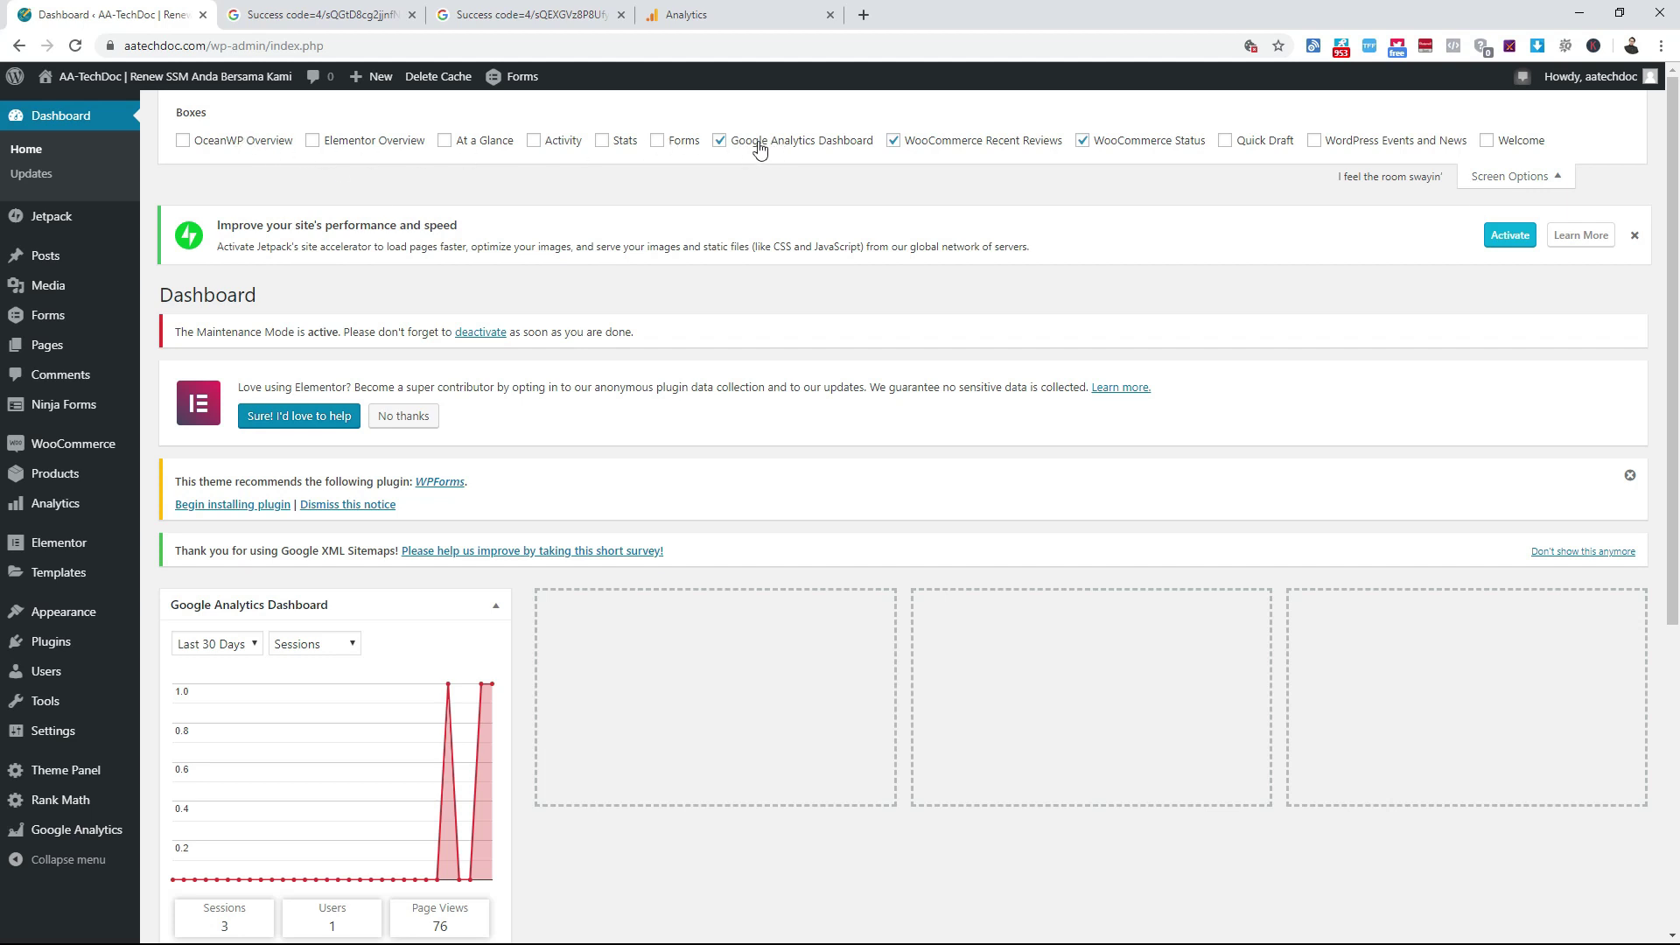
{"action": "scroll", "coordinate": [975, 626], "scroll_direction": "down", "scroll_amount": 3}
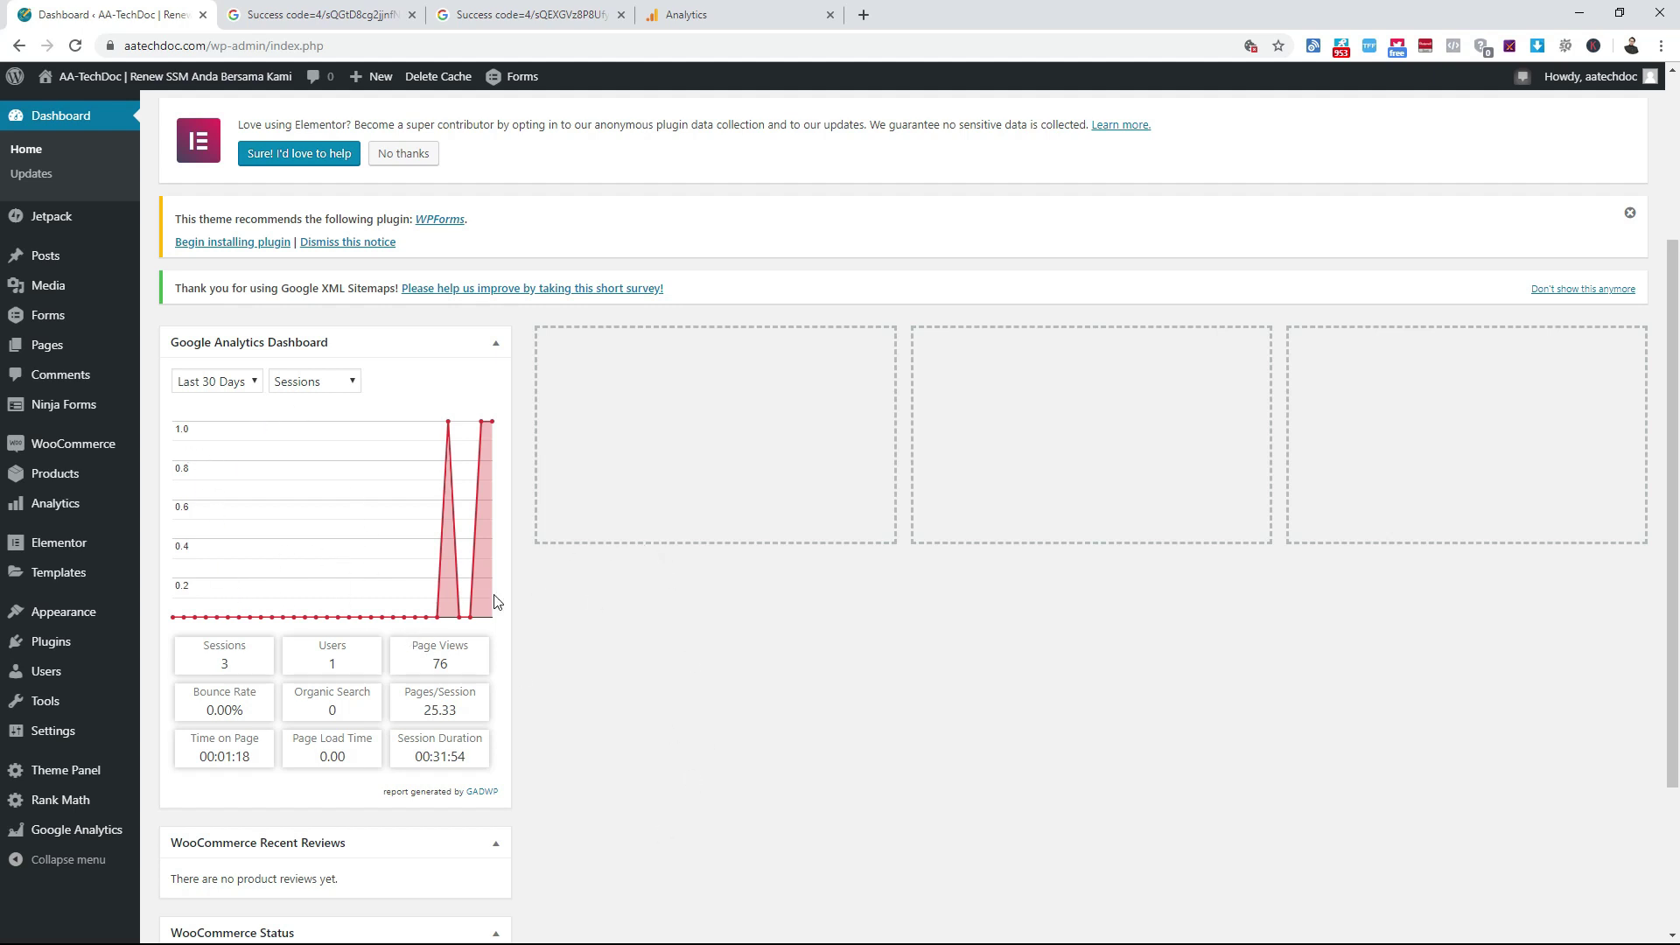
View the Google Analytics Dashboard widget's report for Real-Time, and switch its period to Today to examine the sessions.
{"action": "left_click", "coordinate": [256, 382]}
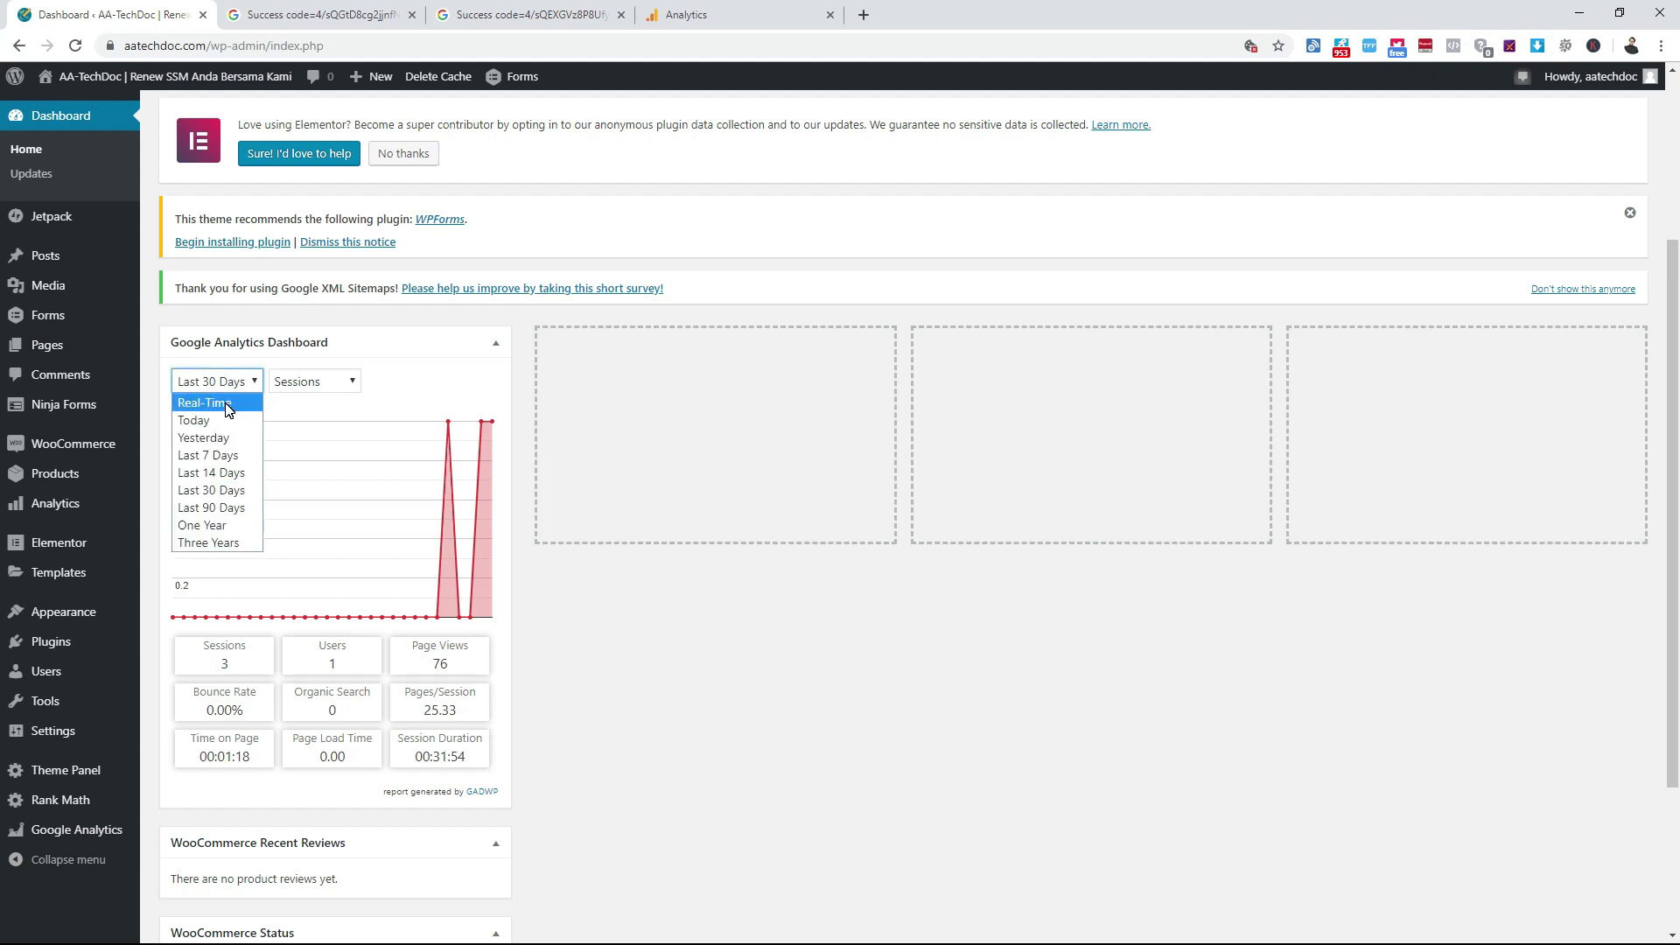
{"action": "left_click", "coordinate": [228, 410]}
{"action": "left_click", "coordinate": [234, 382]}
{"action": "left_click", "coordinate": [230, 420]}
{"action": "left_click", "coordinate": [242, 374]}
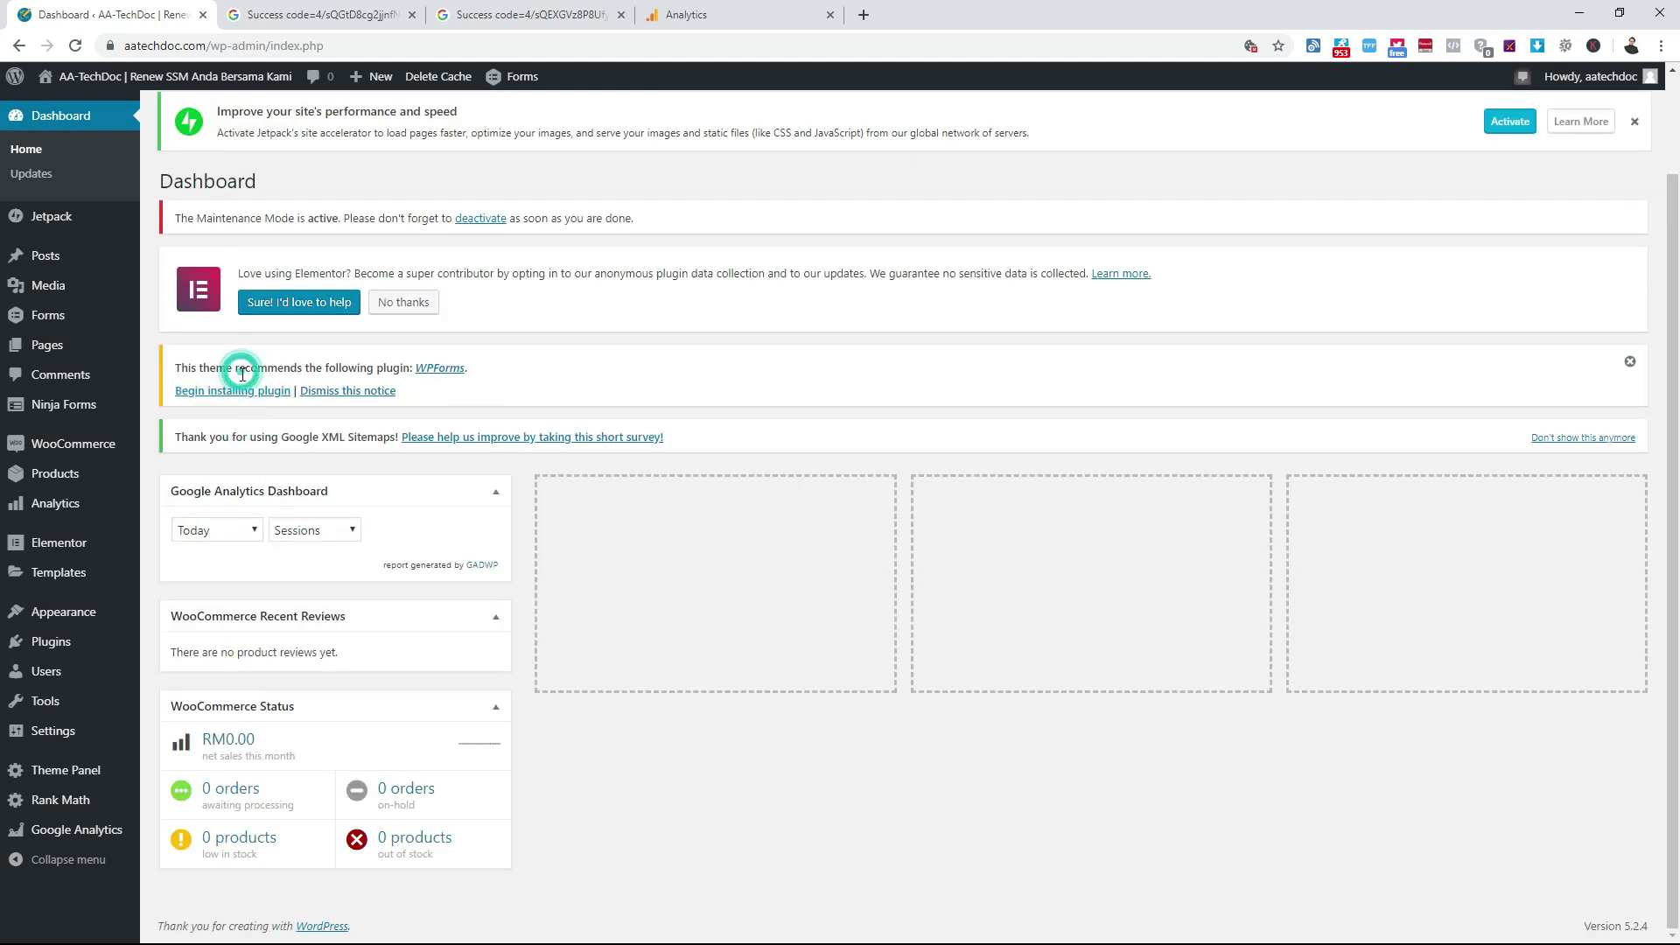
{"action": "scroll", "coordinate": [332, 538], "scroll_direction": "down", "scroll_amount": 2}
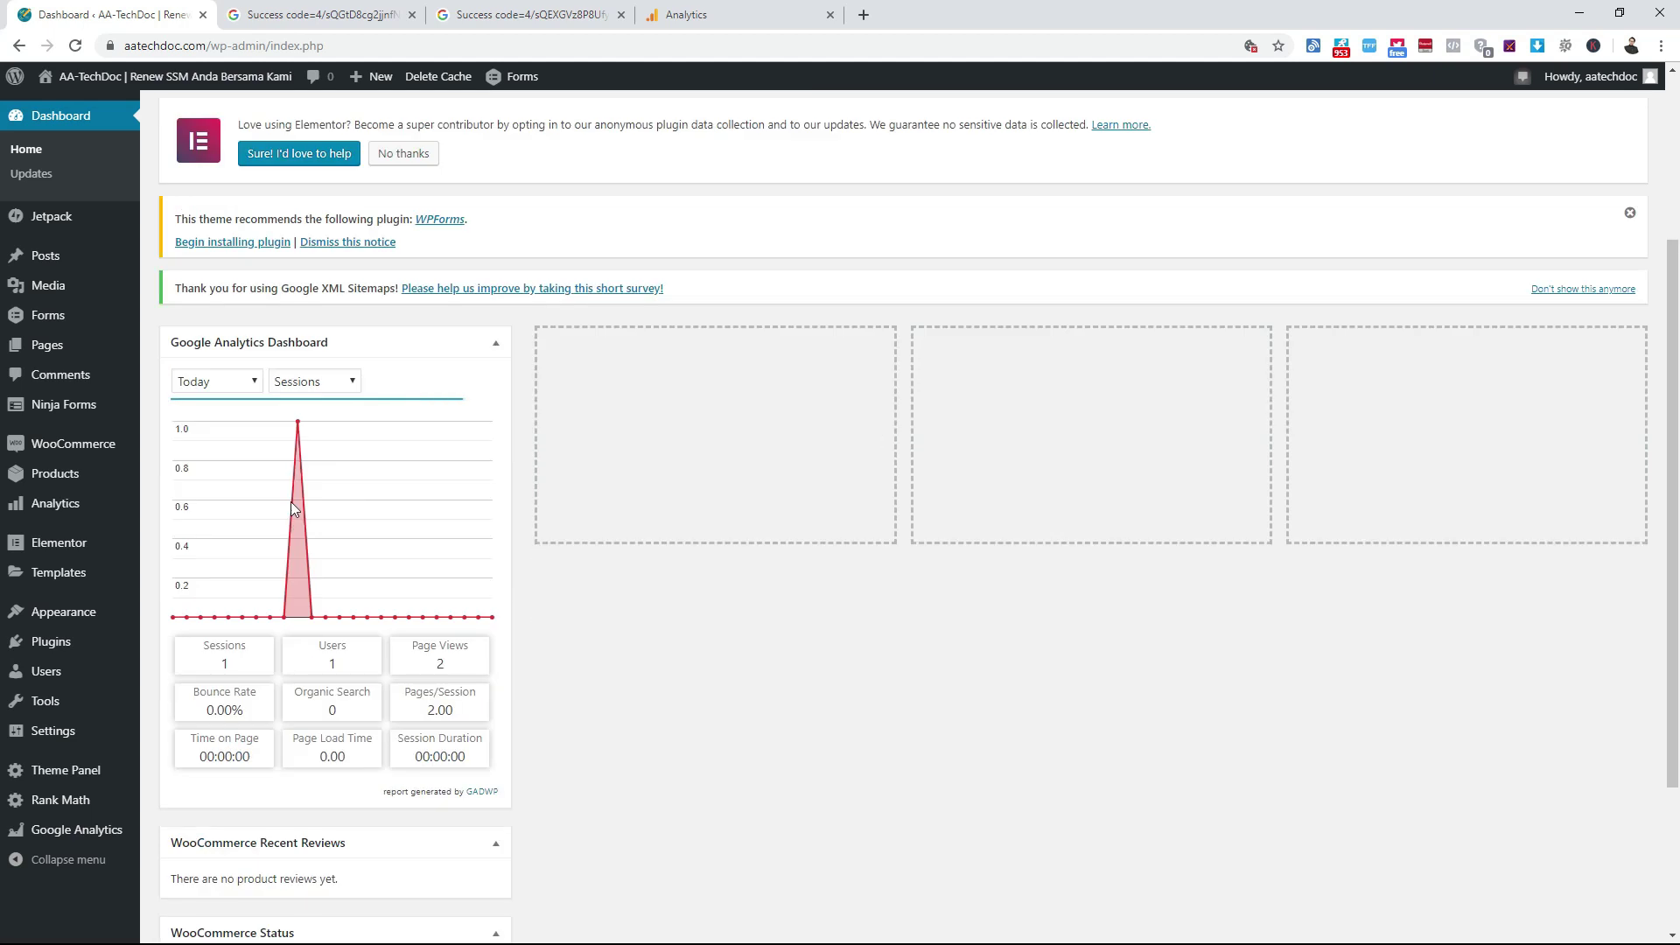
{"action": "left_click", "coordinate": [256, 385]}
{"action": "left_click", "coordinate": [565, 579]}
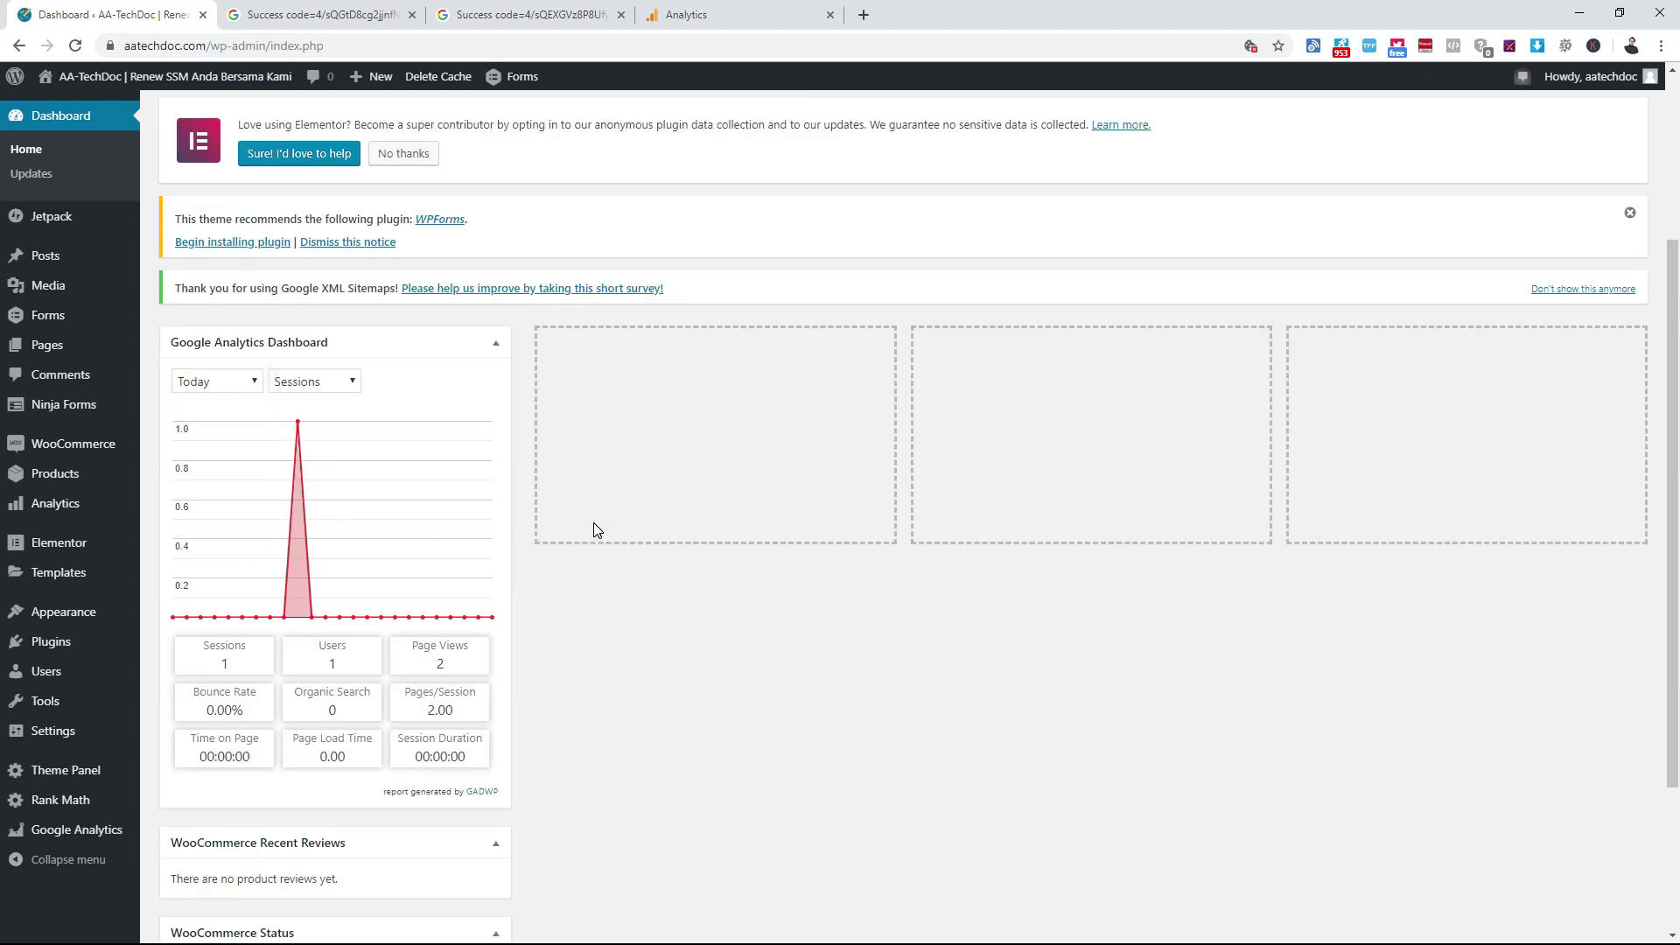